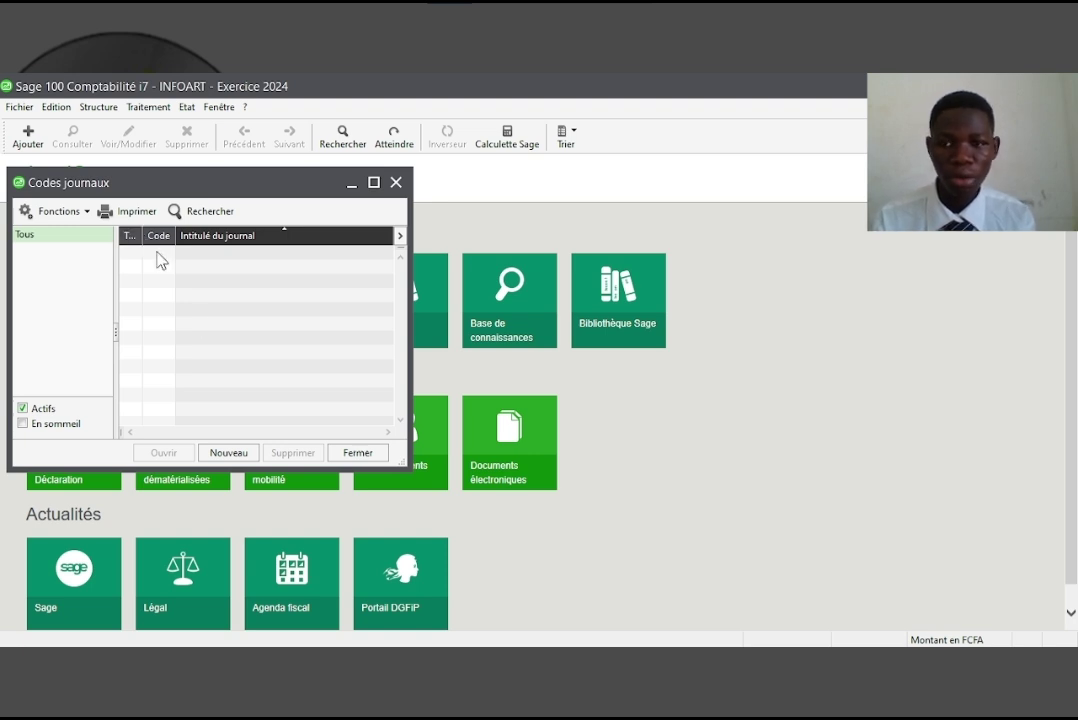
Create an Achats-type journal with code ACH and title Achat
left_click(233, 452)
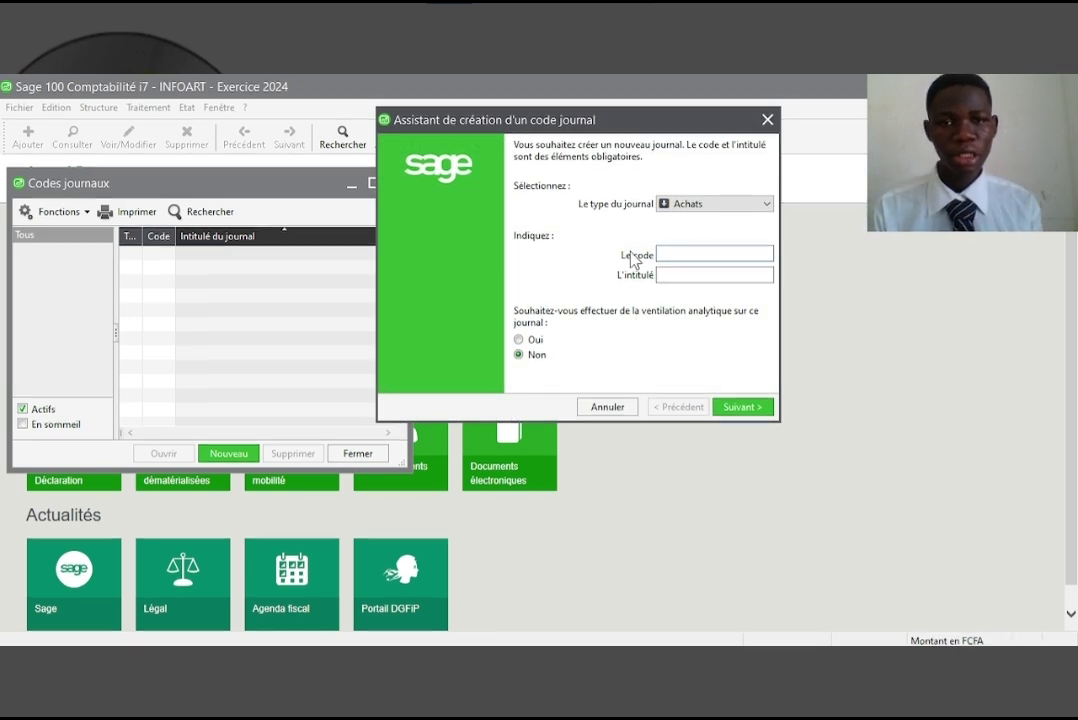
left_click(703, 206)
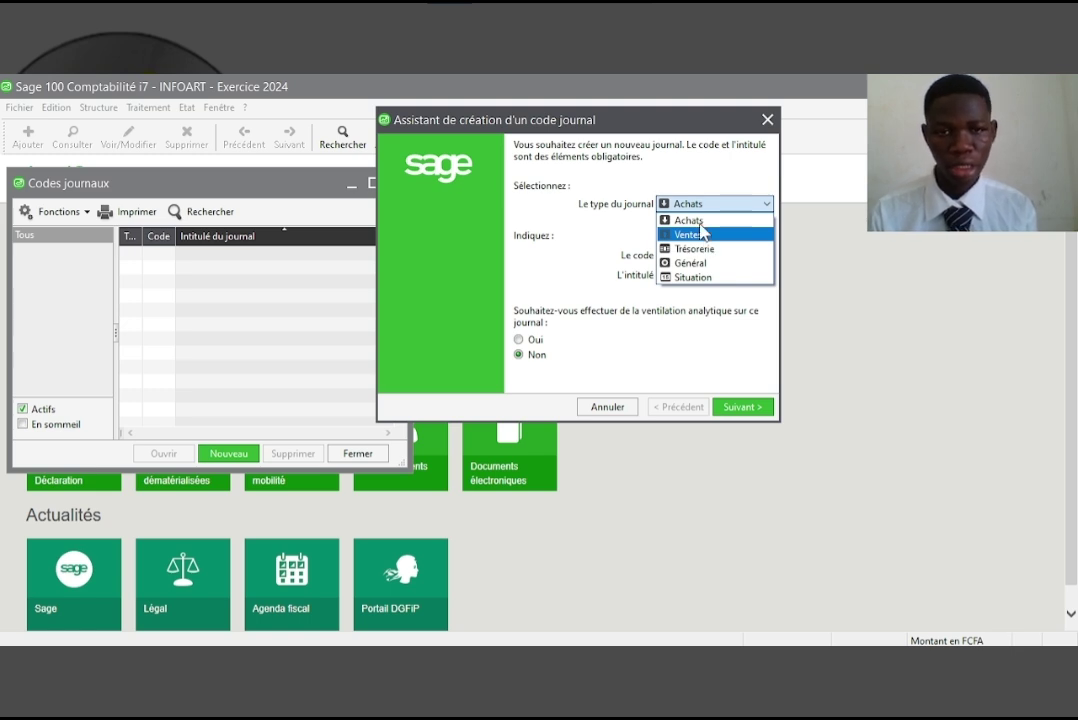
left_click(620, 228)
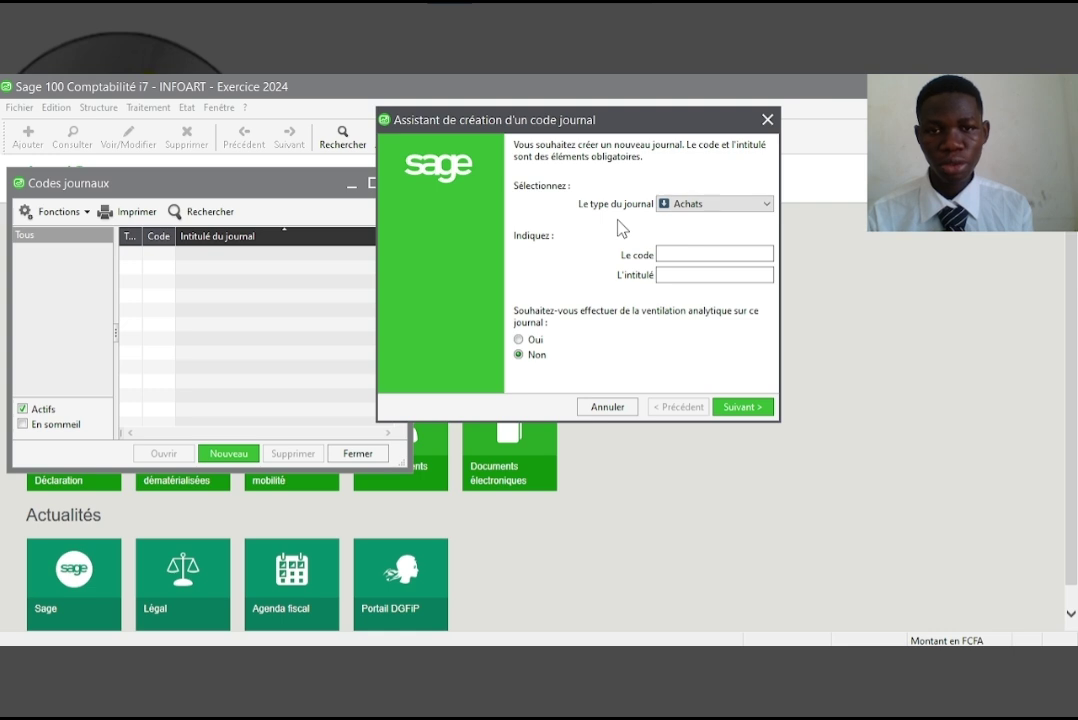
left_click(676, 253)
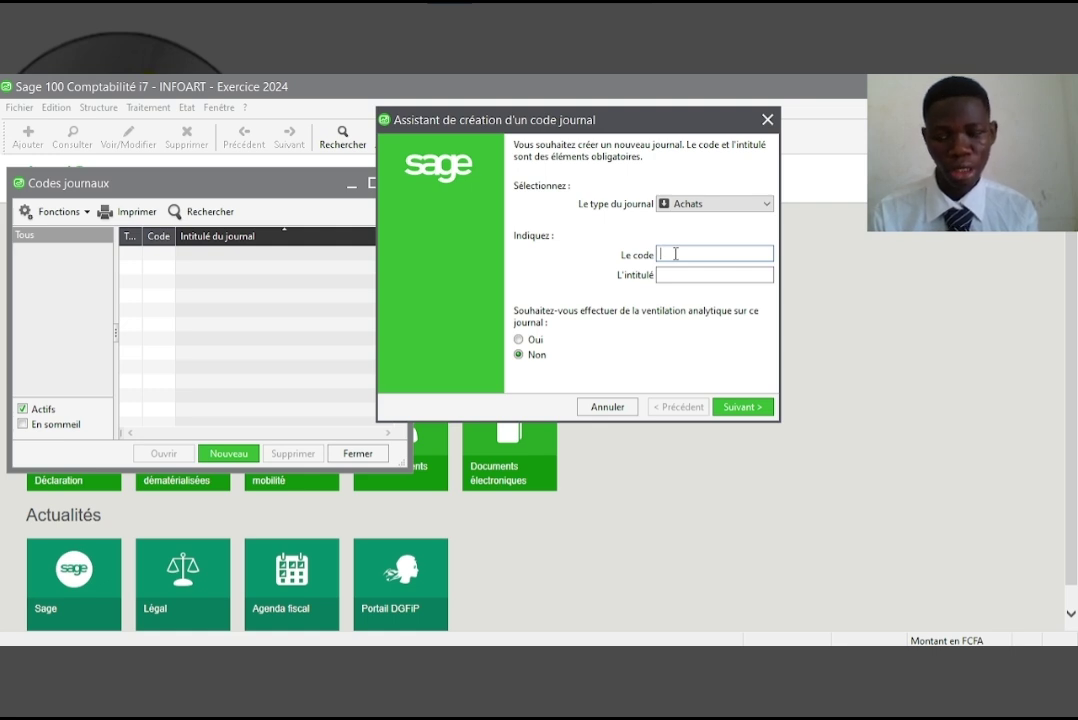
type("A")
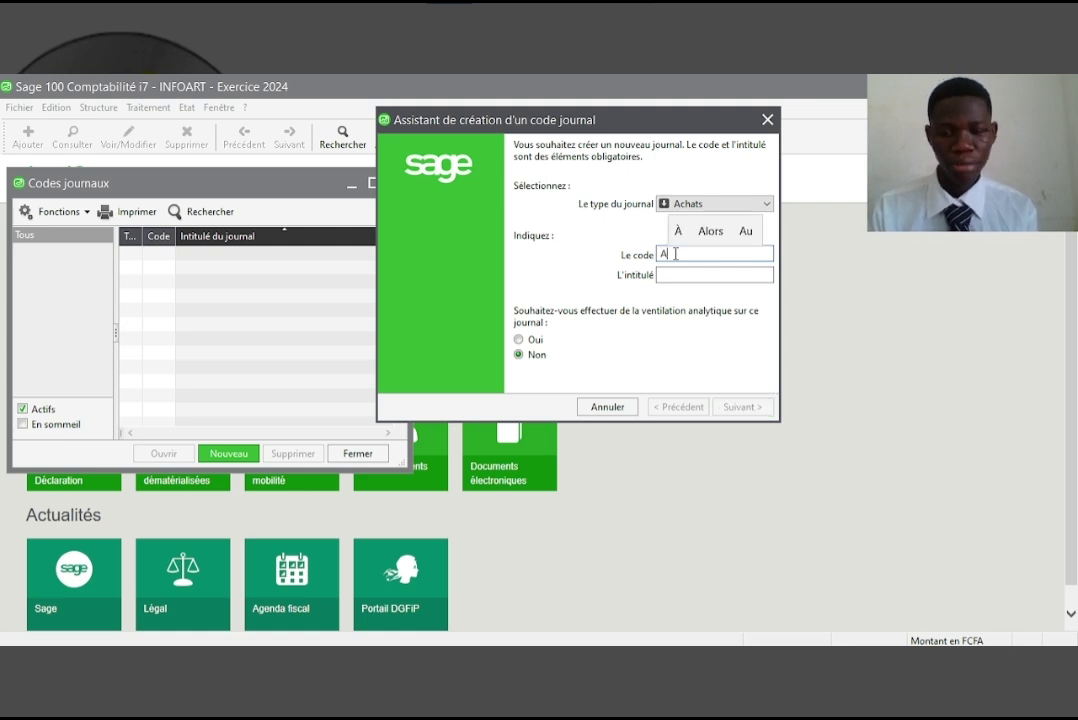
type("CHT")
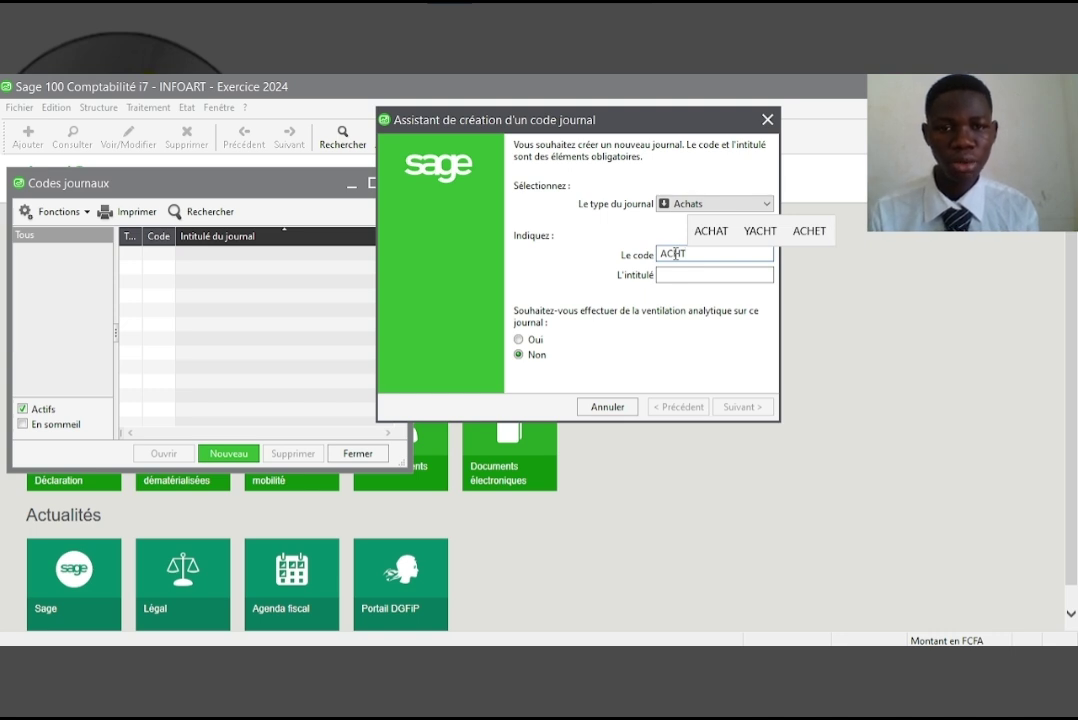
key("BackSpace")
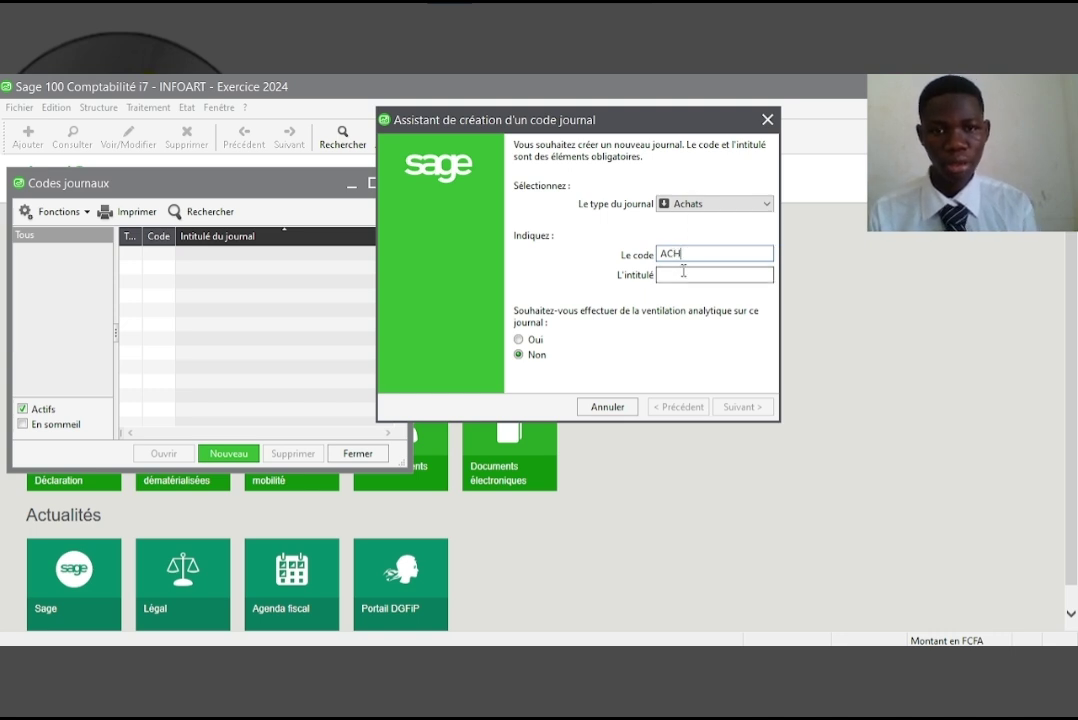
left_click(668, 274)
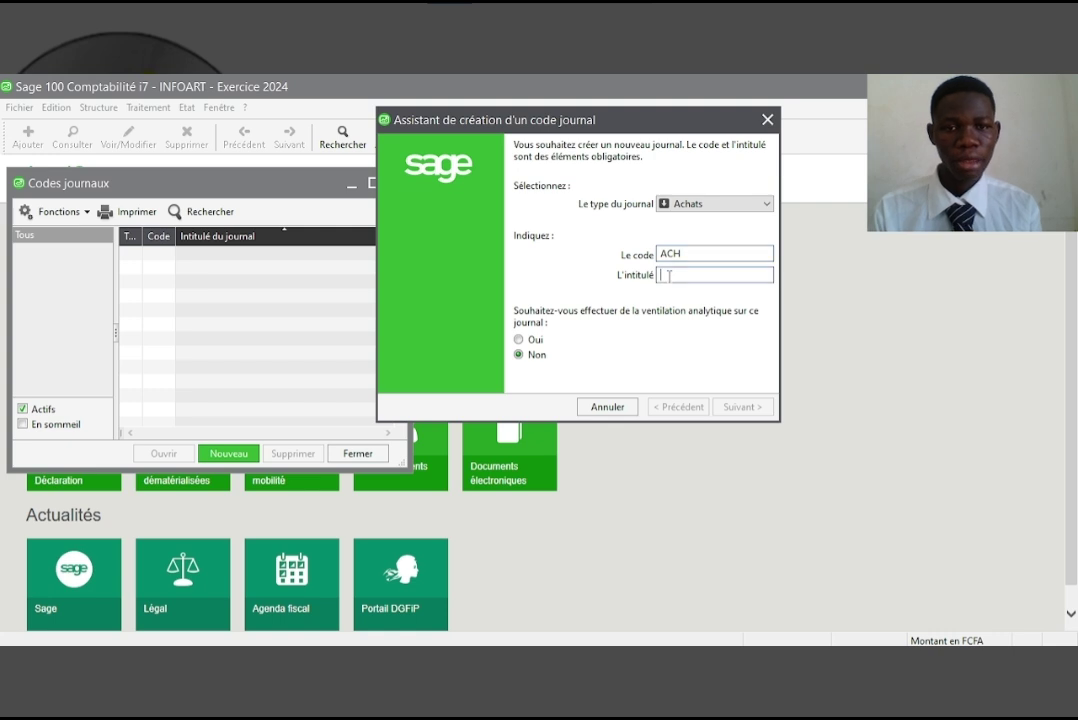
type("Ac")
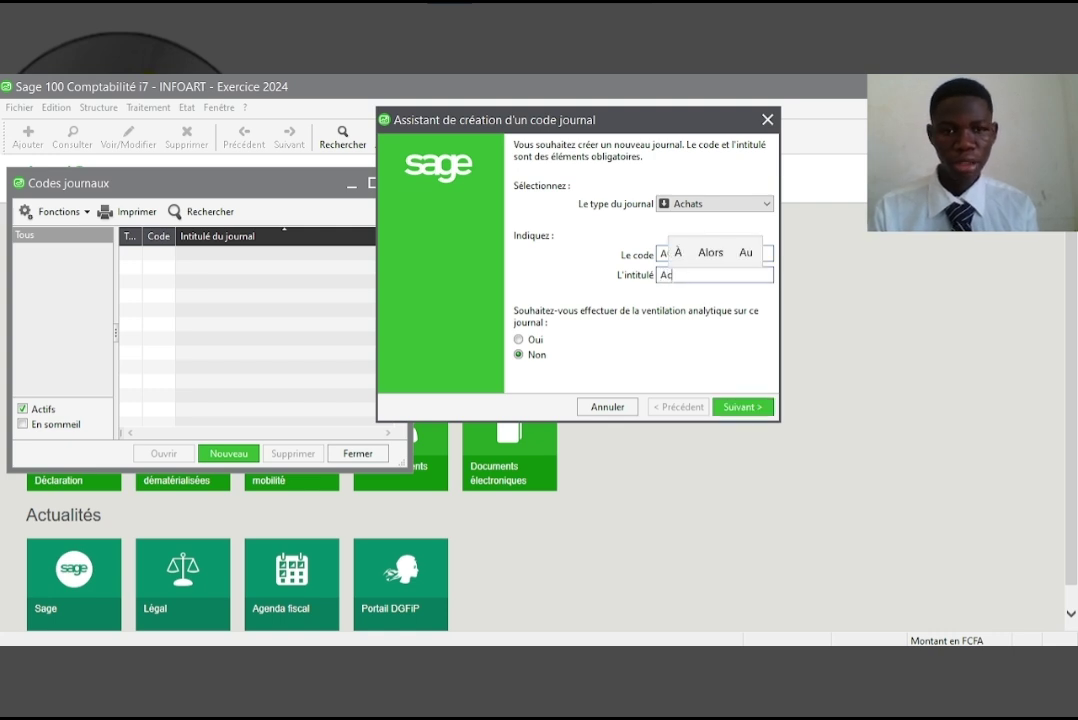
type("hat")
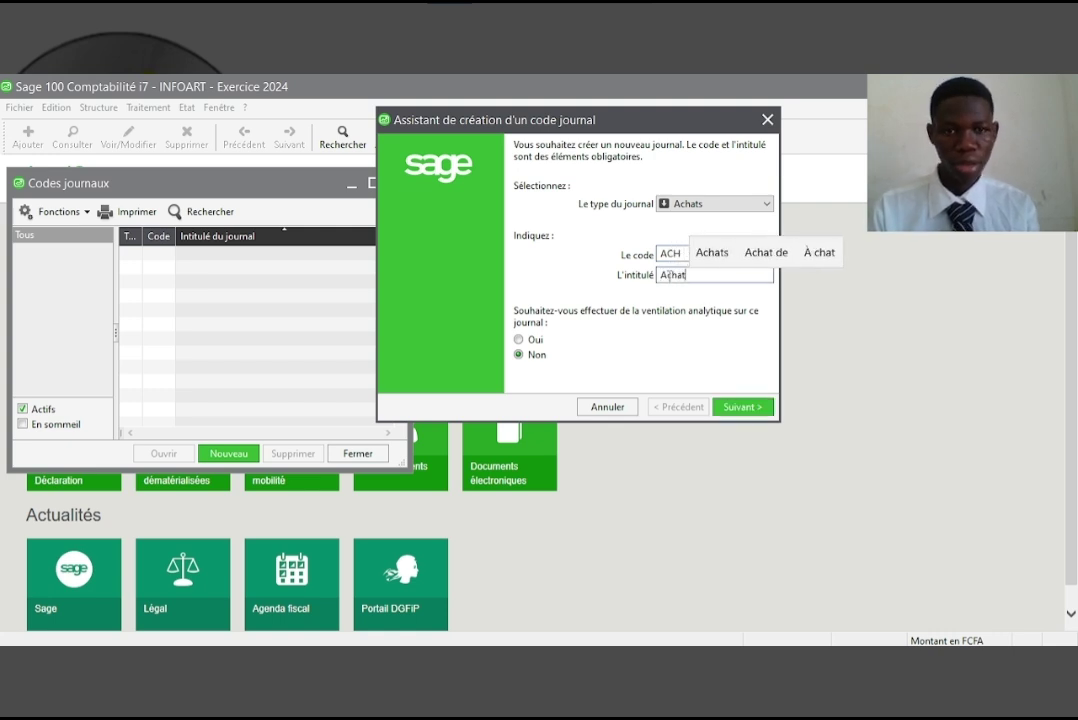
key("Return")
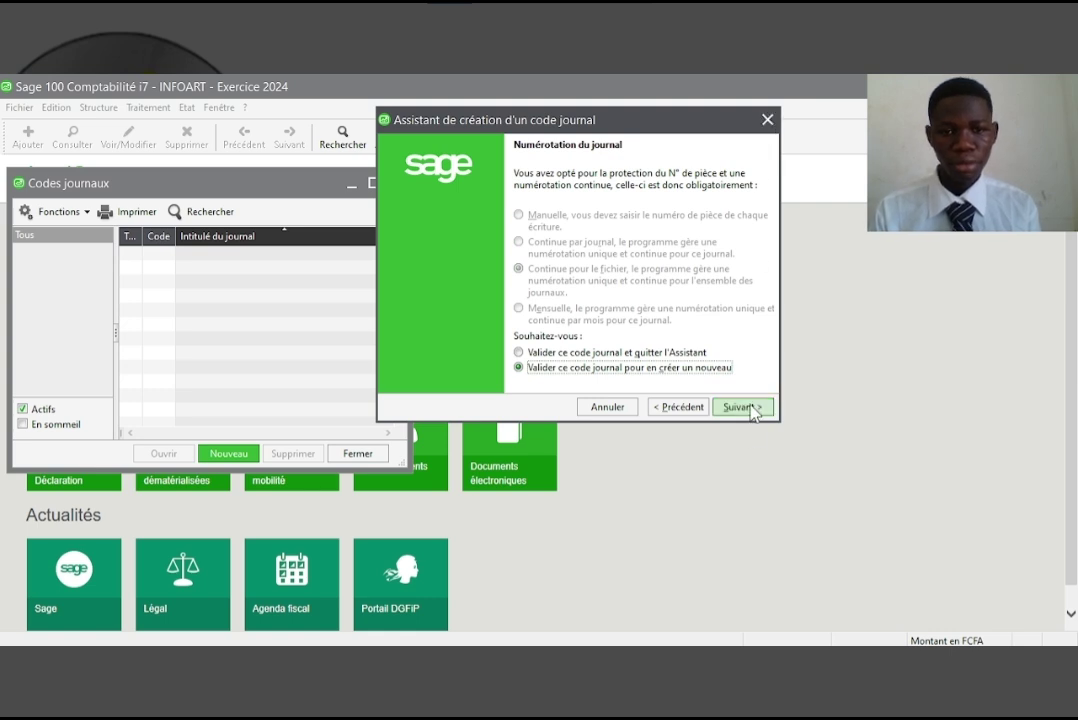
left_click(752, 409)
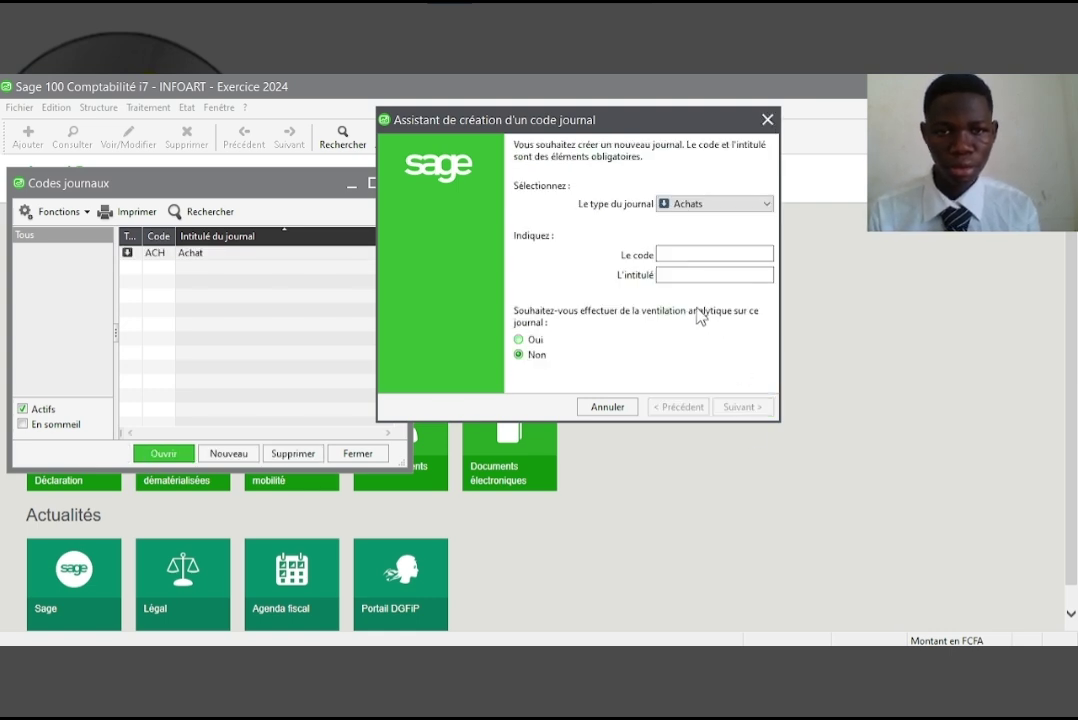
Create a Ventes-type journal with code VTE and title Ventes
left_click(698, 218)
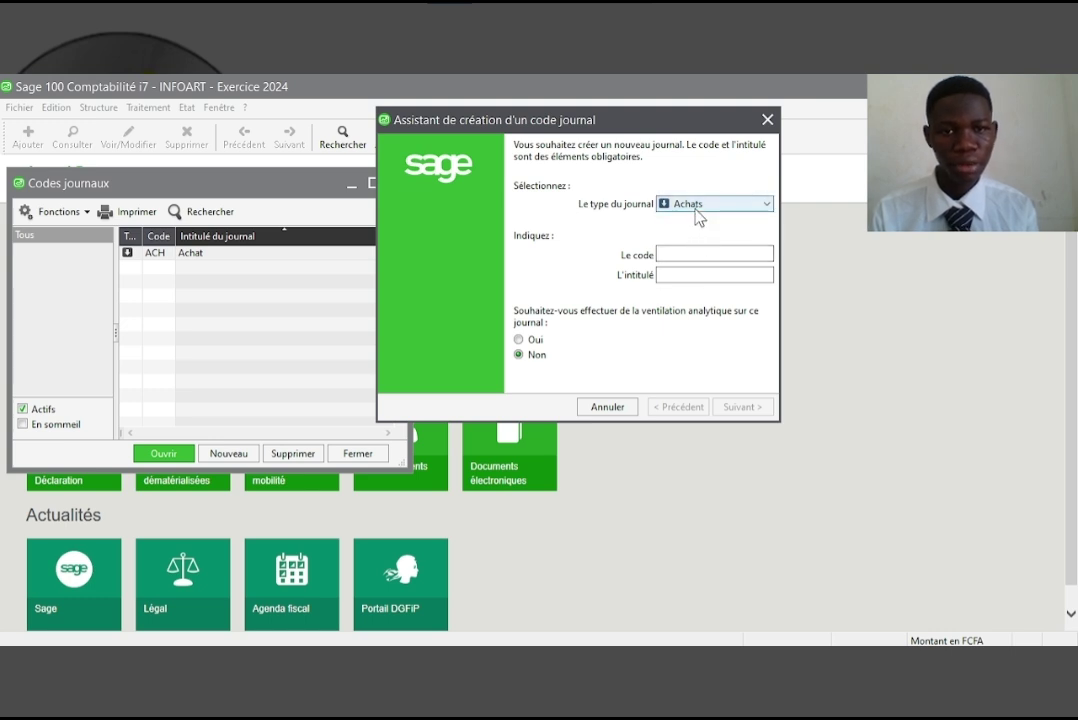
left_click(698, 214)
left_click(690, 233)
left_click(690, 256)
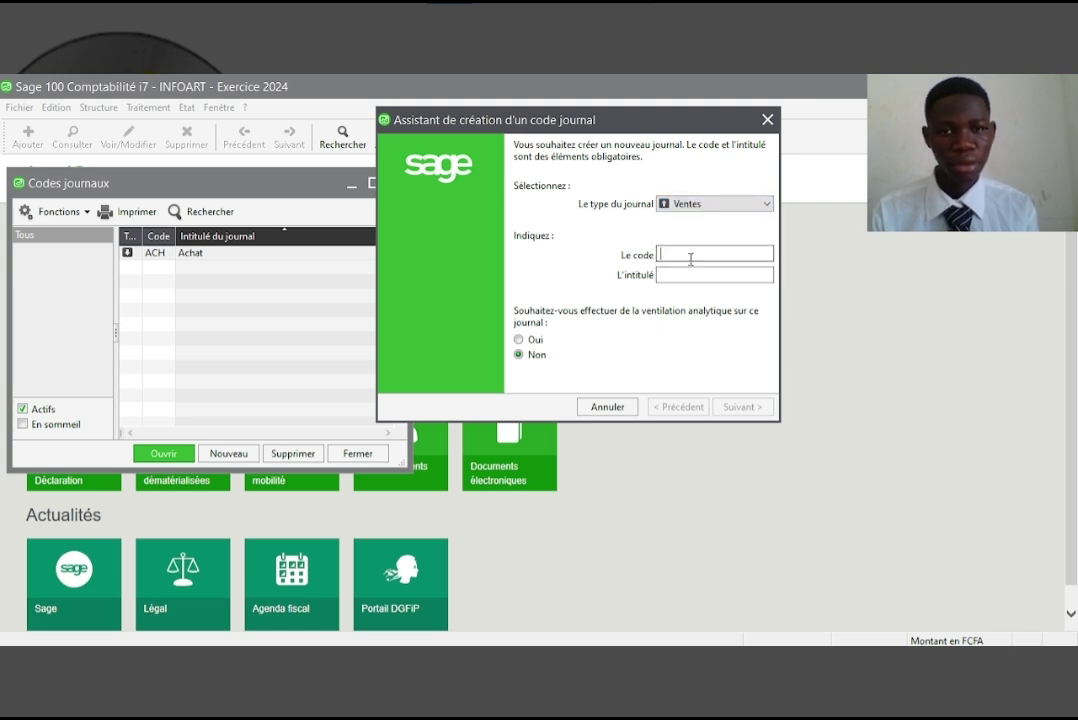
type("VTE")
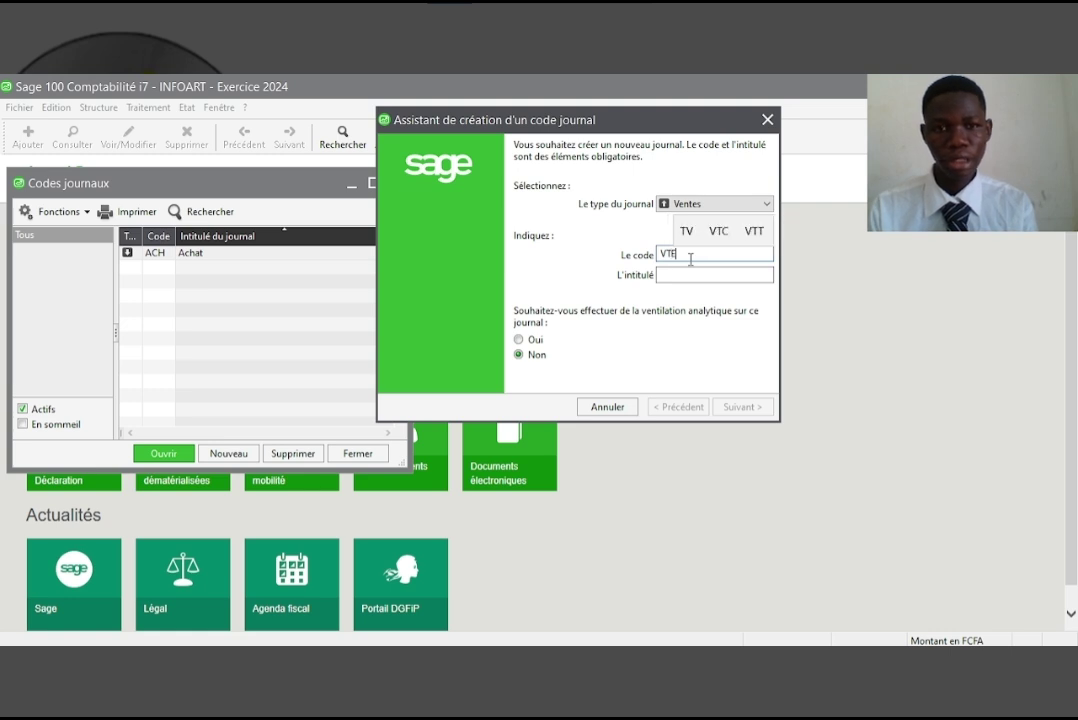
key("Tab")
type("Ventes")
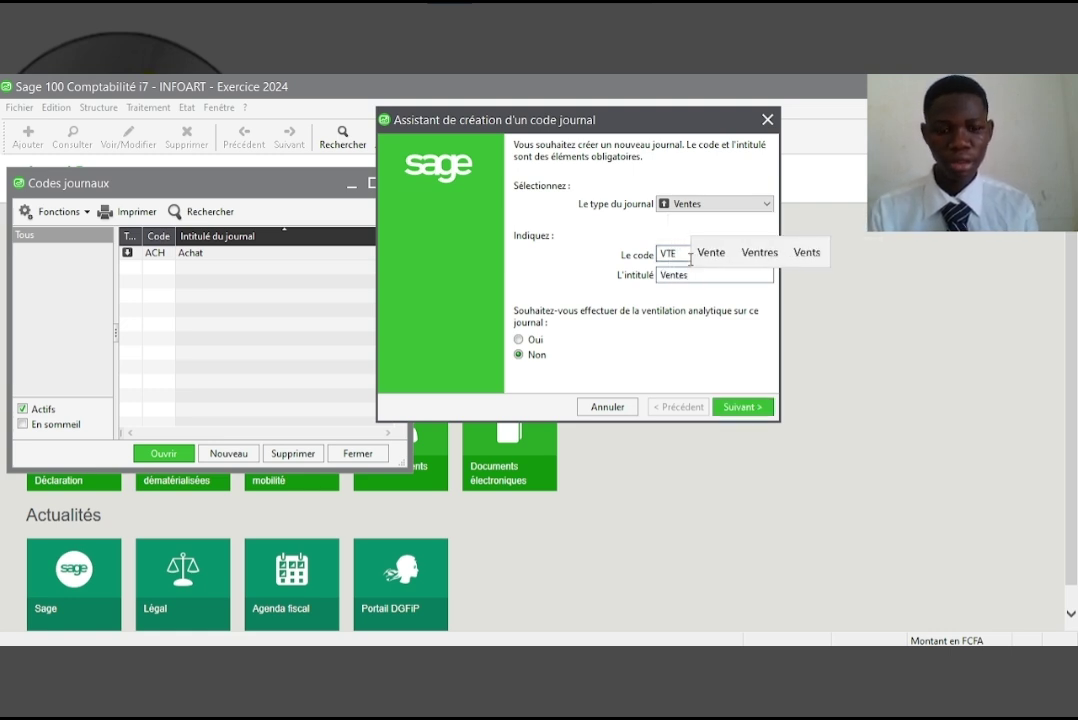
key("Return")
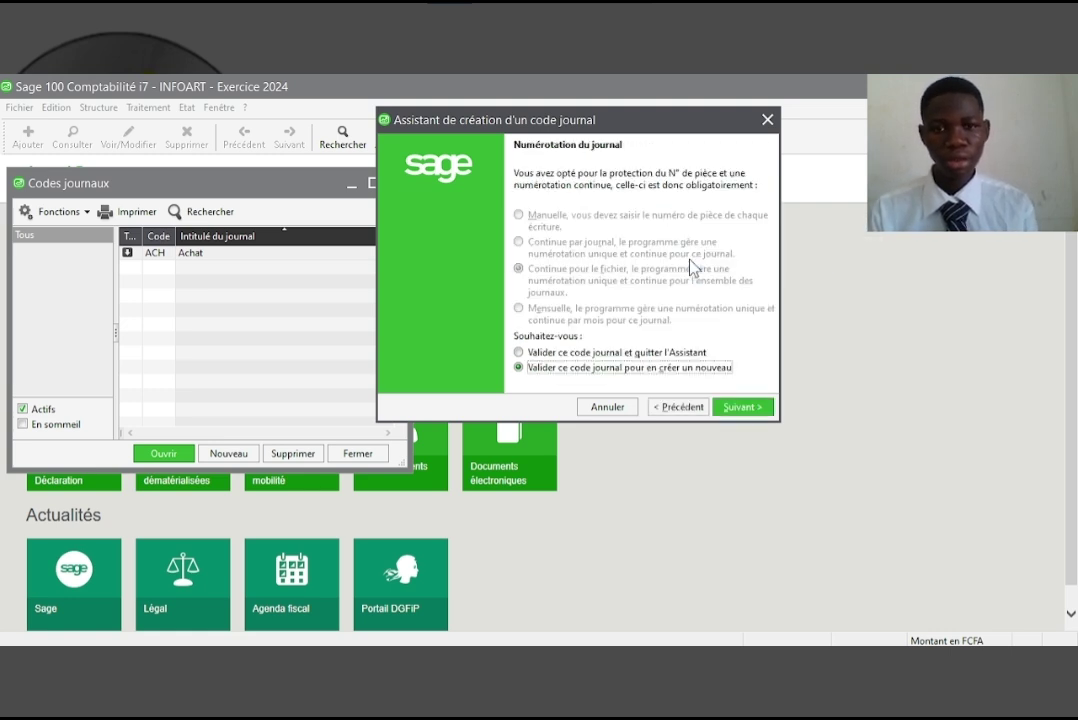
key("Return")
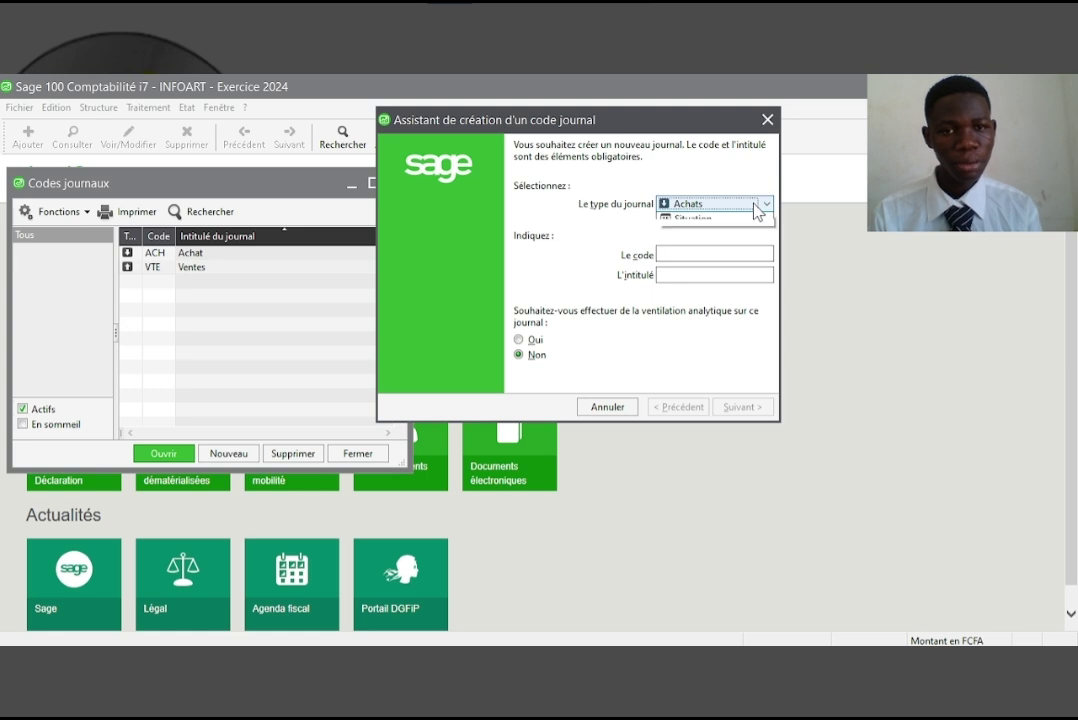
left_click(758, 204)
Start a Trésorerie journal with code BQ and title BAnque
left_click(708, 251)
left_click(689, 254)
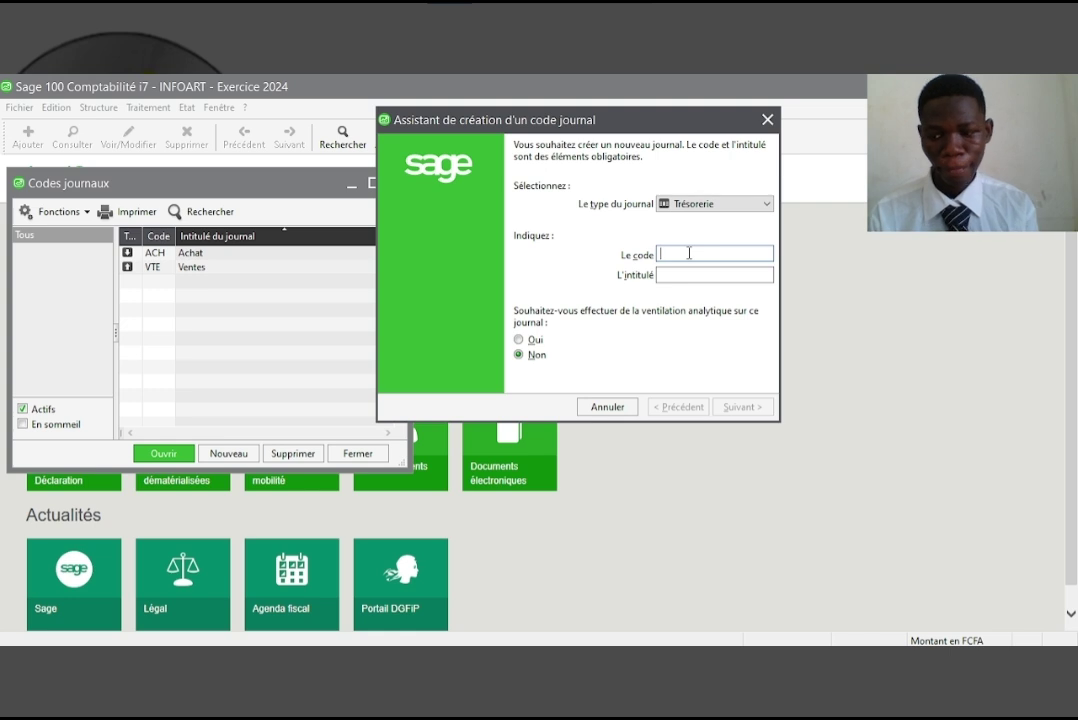
type("BQ")
key("Tab")
type("BAnqu")
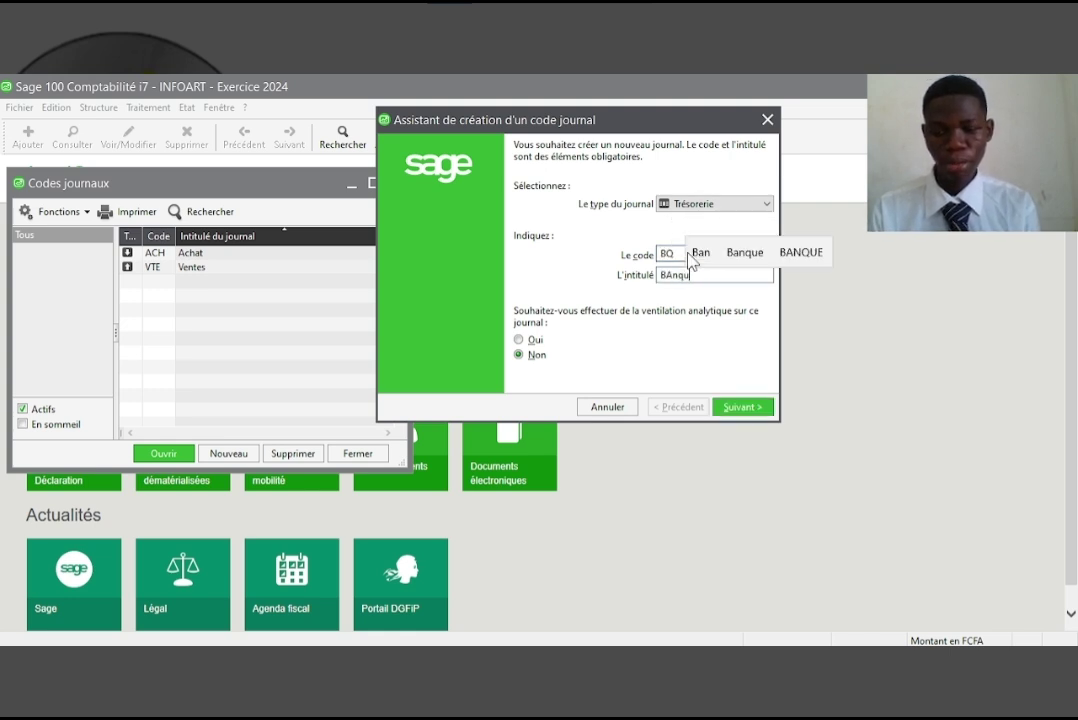
type("e")
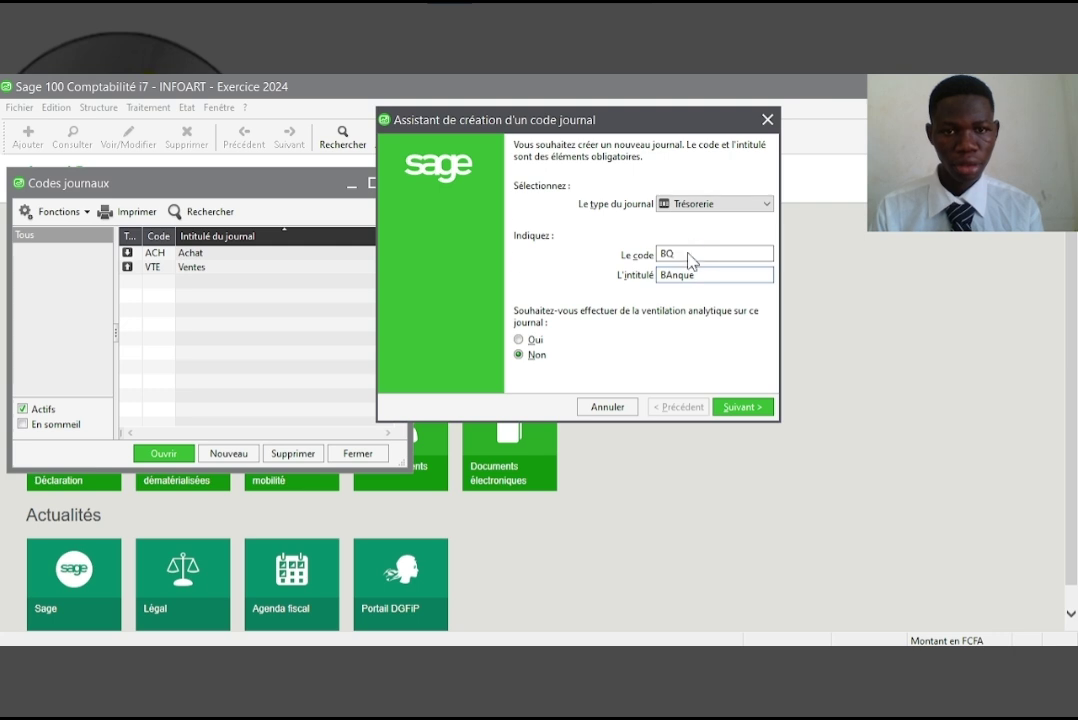
key("Return")
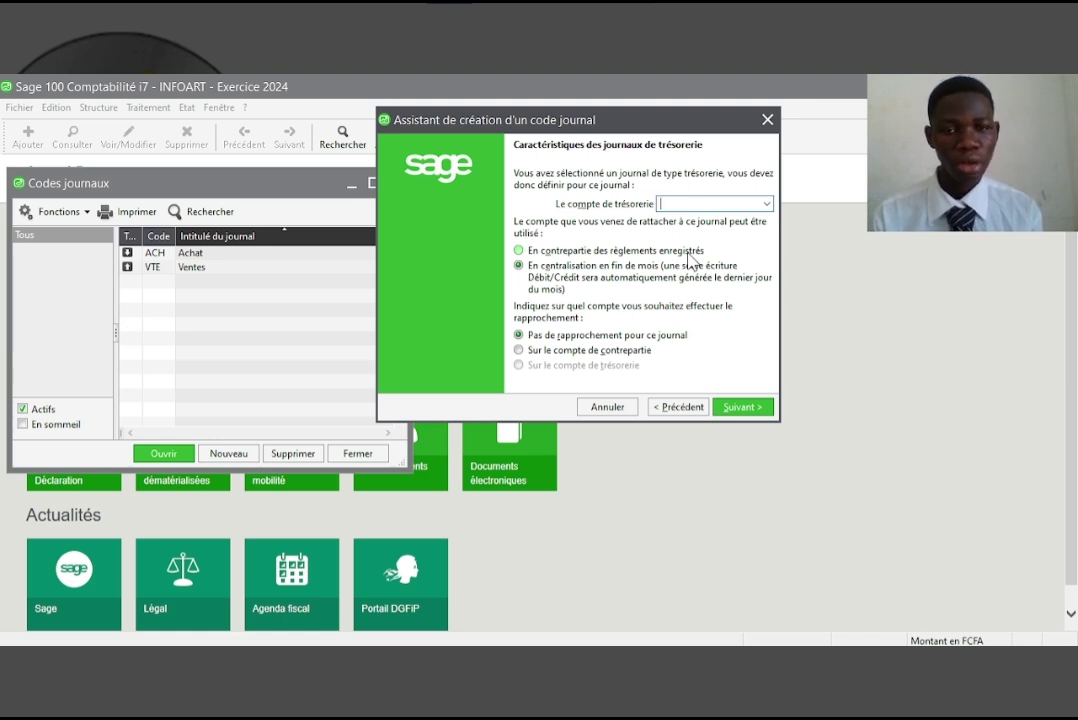
Link BQ to account 521000, posting in counterpart with treasury-account reconciliation, and validate
type("521000")
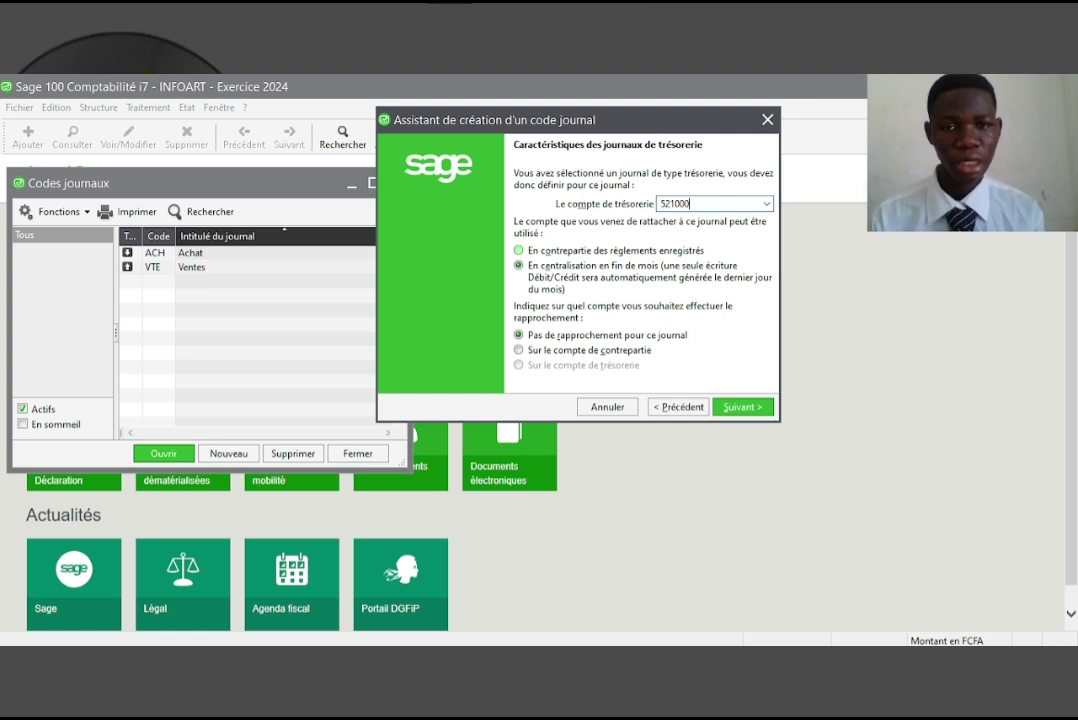
left_click(556, 256)
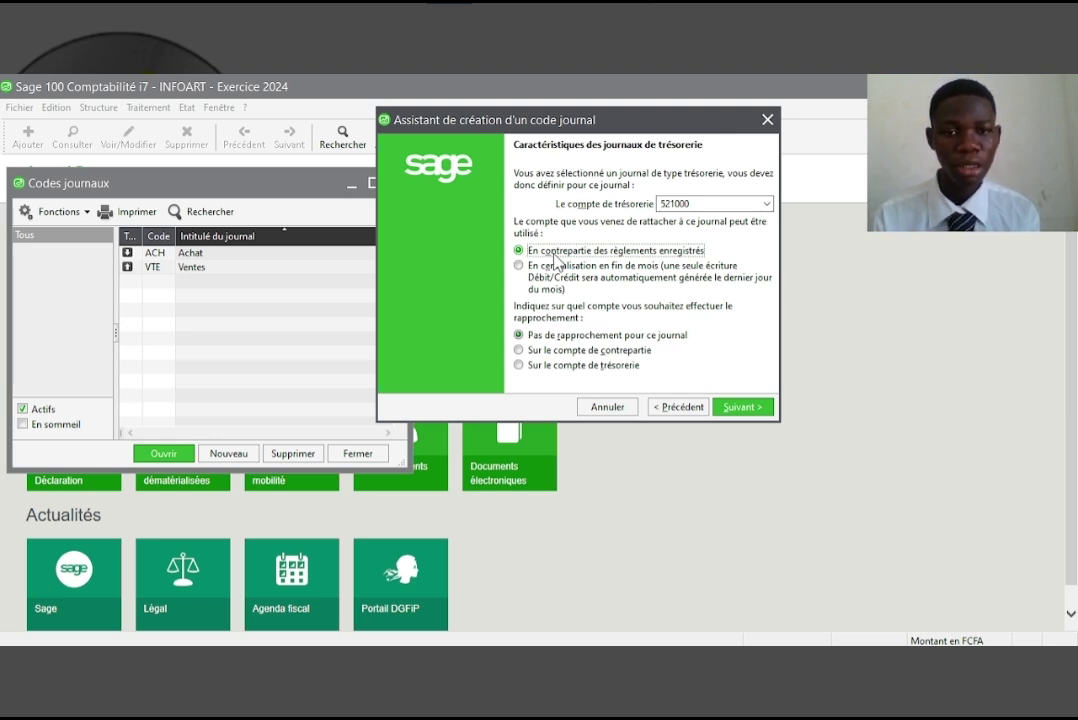
left_click(548, 370)
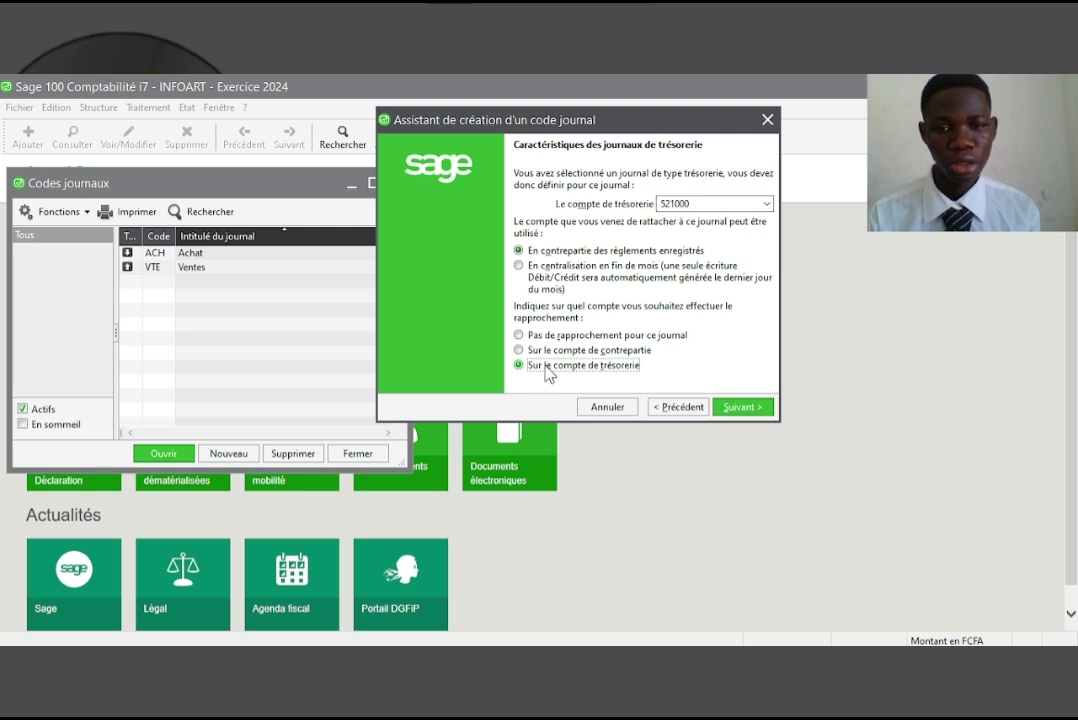
left_click(757, 409)
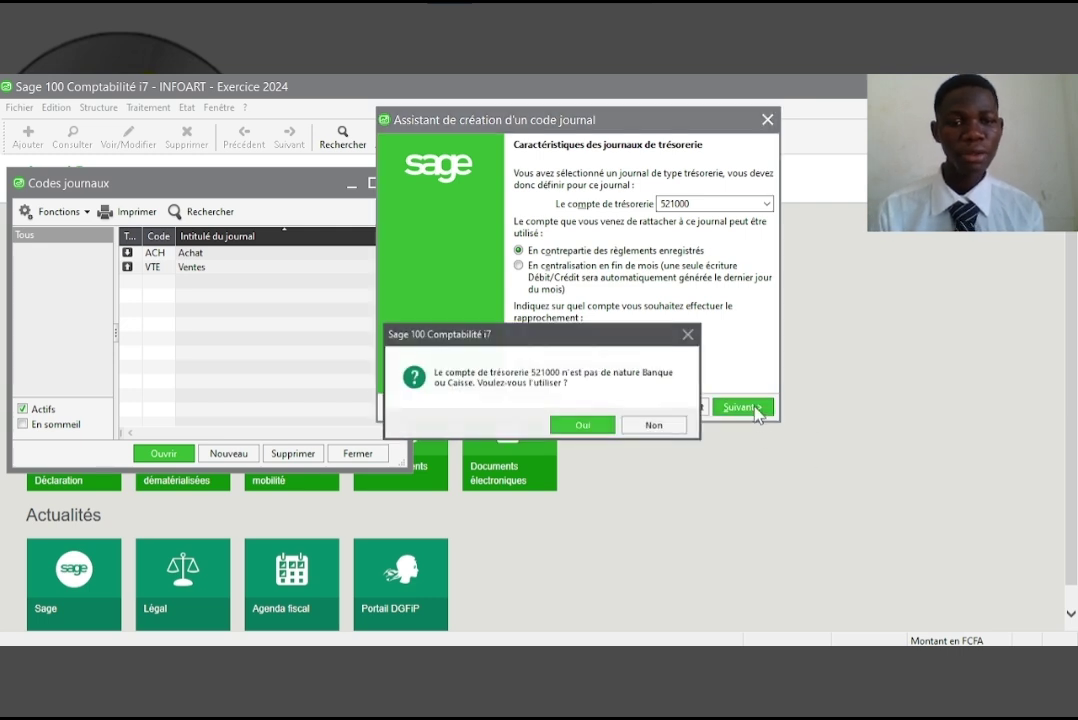
left_click(585, 426)
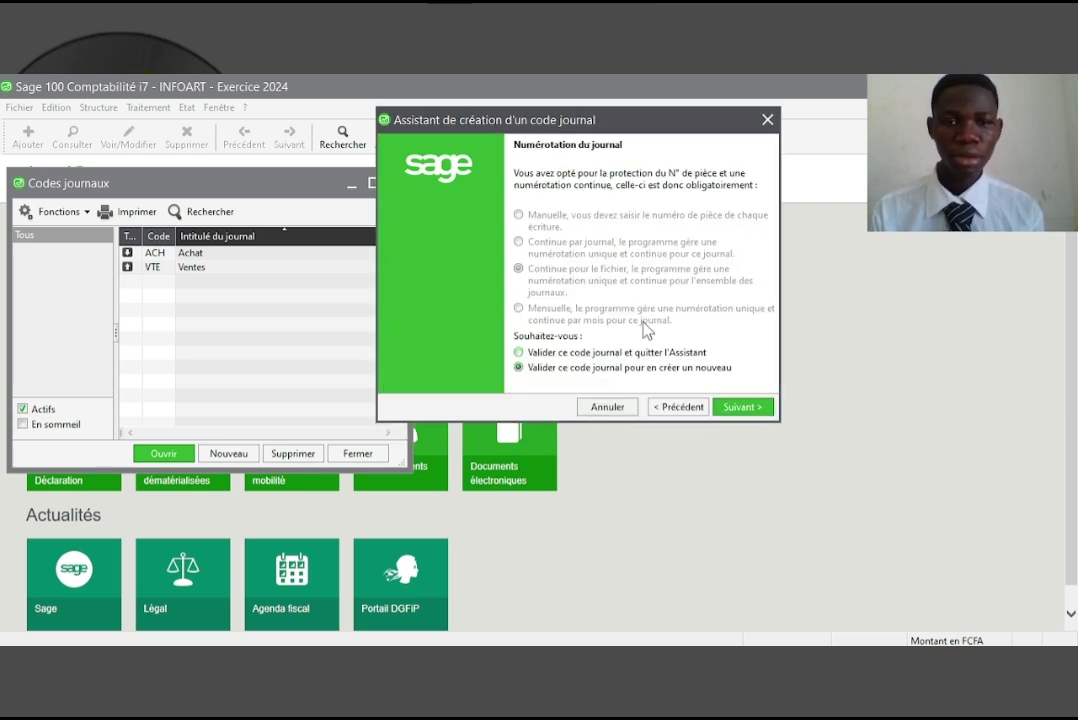
left_click(742, 408)
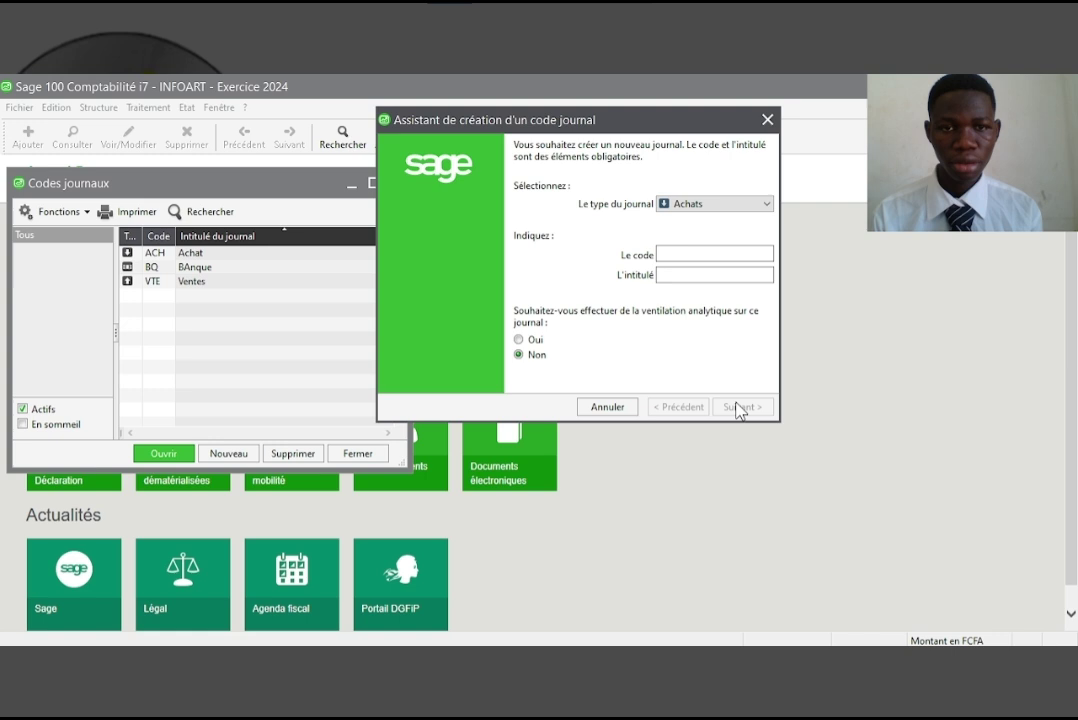
Start a Trésorerie journal with code CAI and title Caisse
left_click(694, 207)
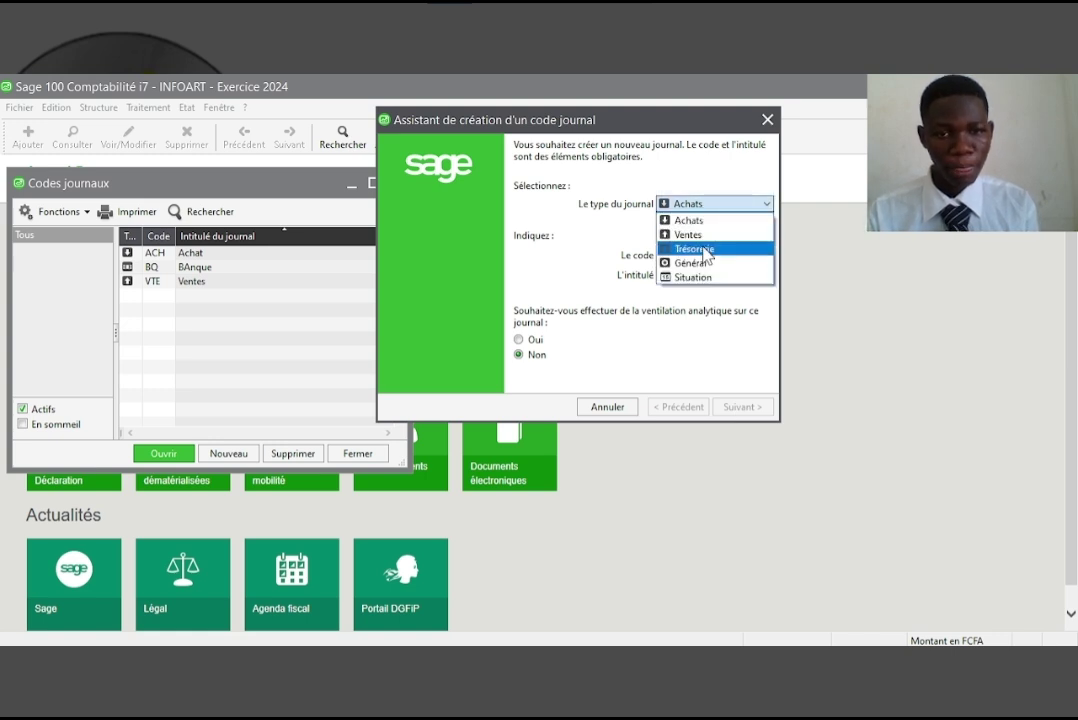
left_click(703, 249)
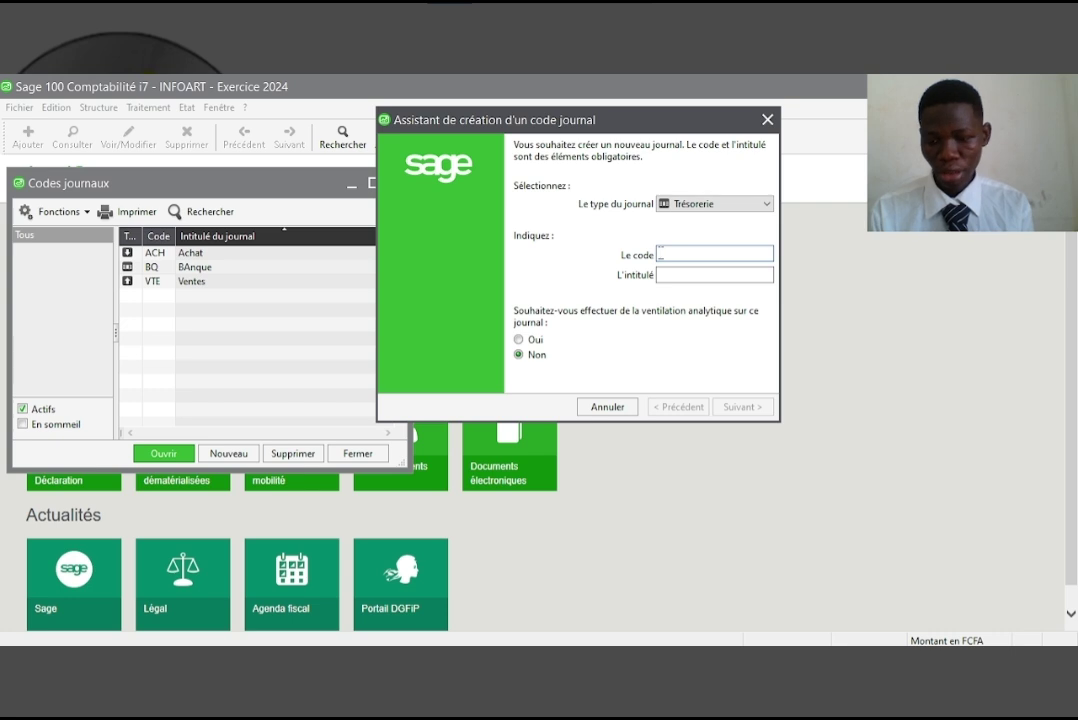
type("CAI")
key("Tab")
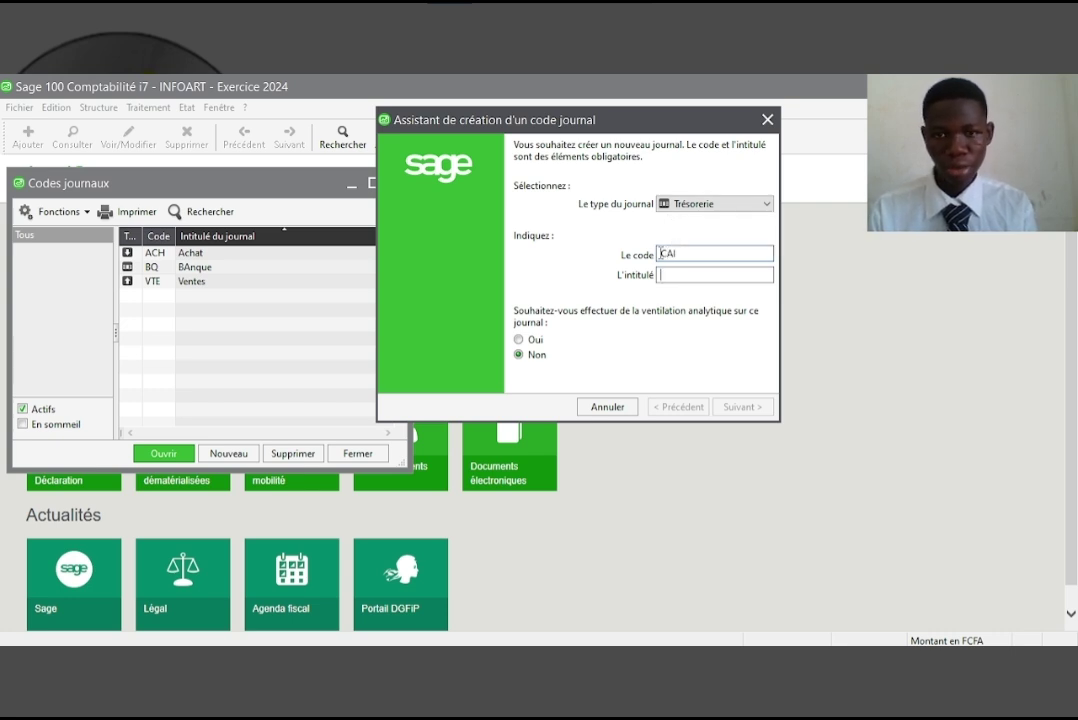
type("Caisse")
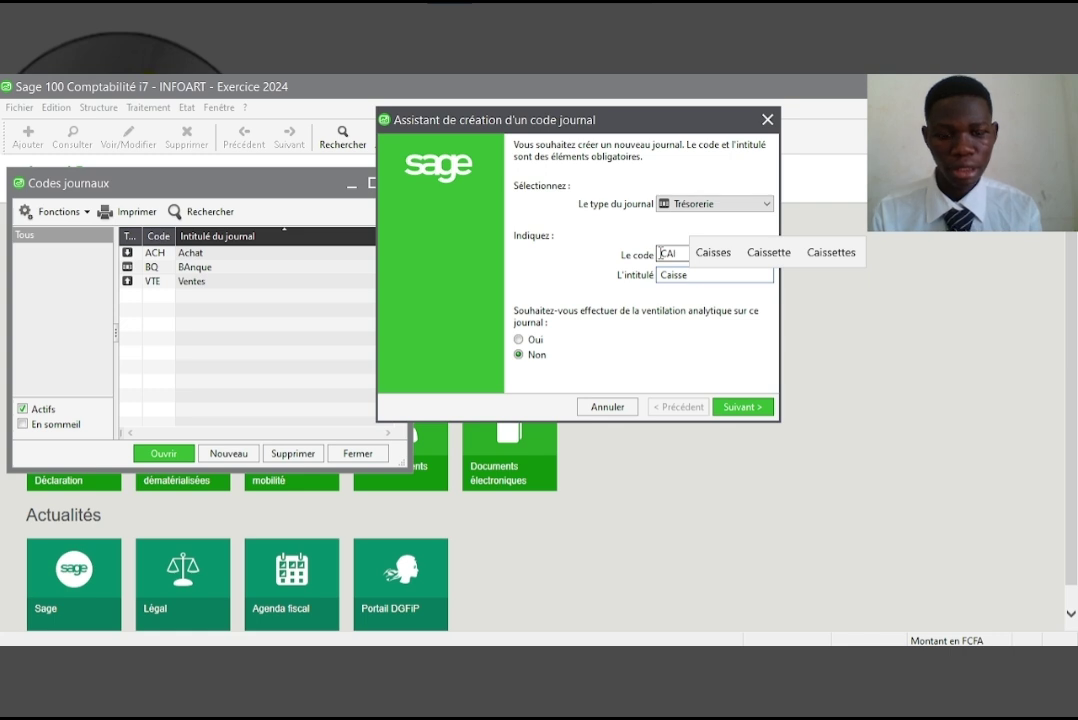
key("alt+s")
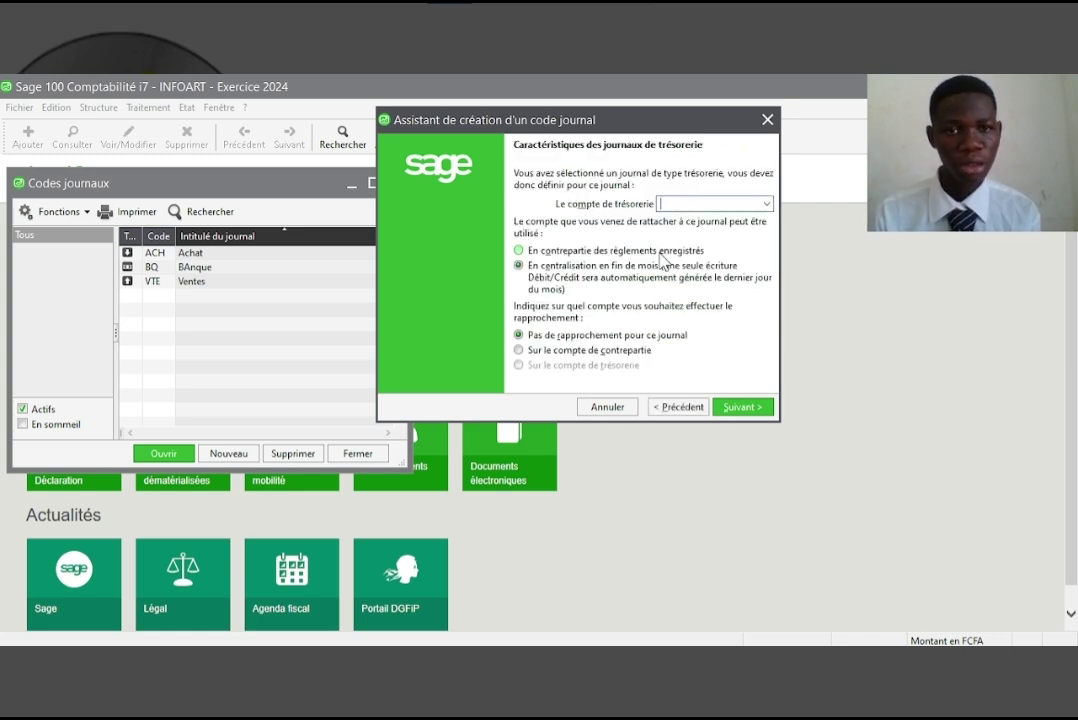
Link CAI to account 571000 as payment counterpart with treasury reconciliation, and validate
type("571000")
left_click(551, 252)
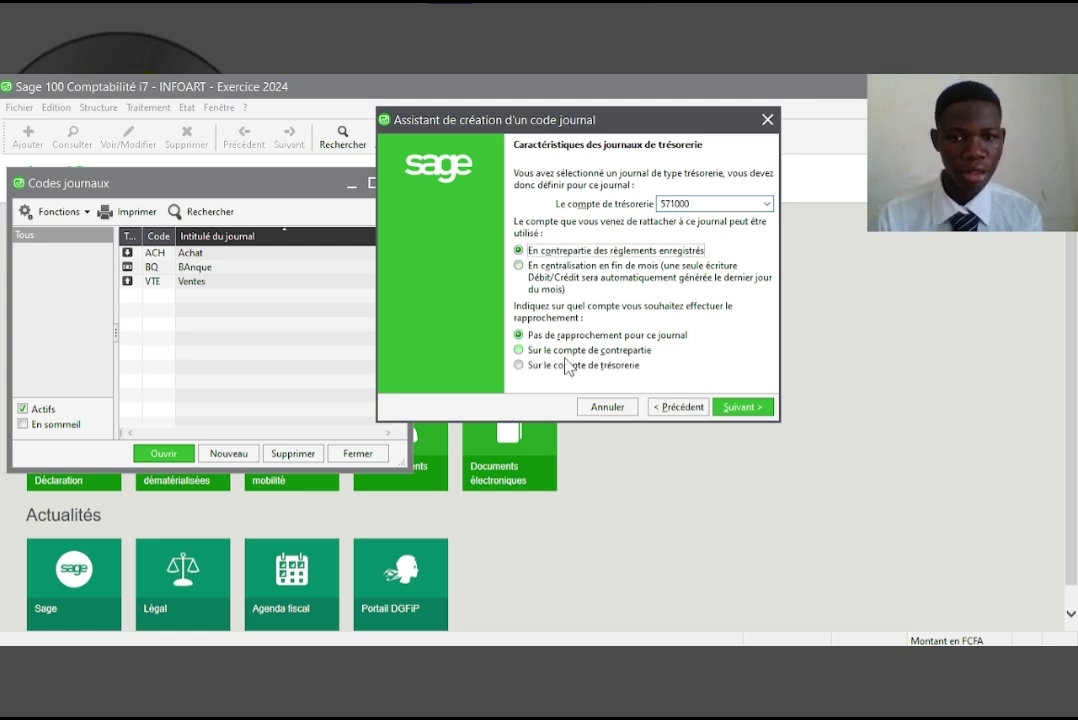
left_click(570, 367)
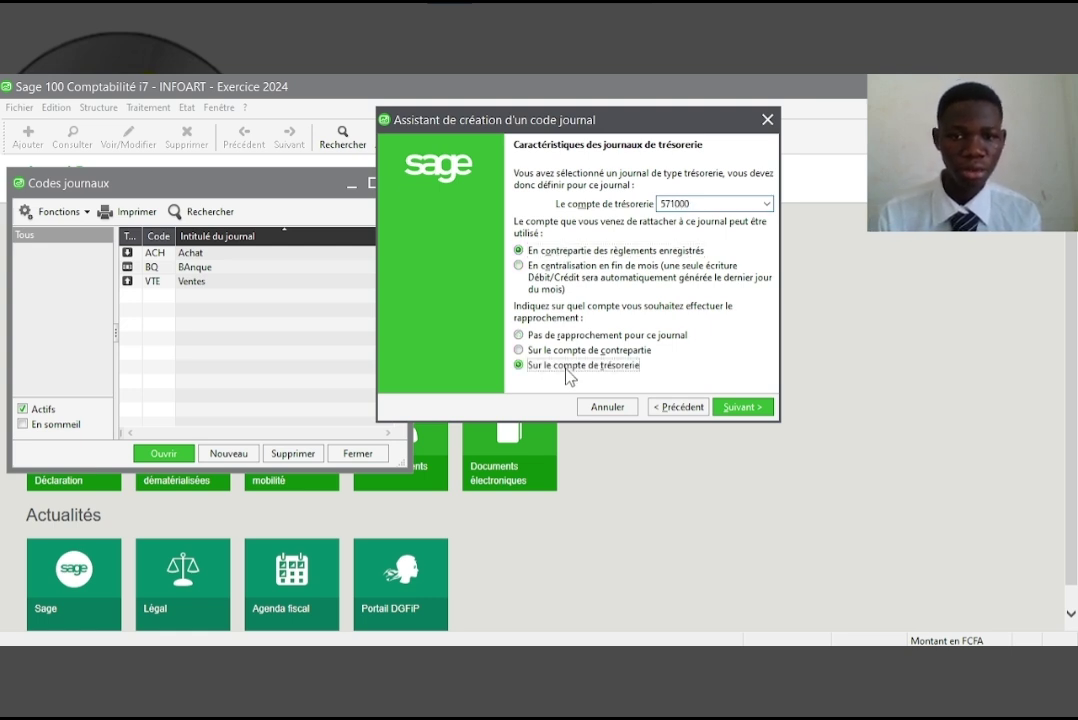
left_click(752, 407)
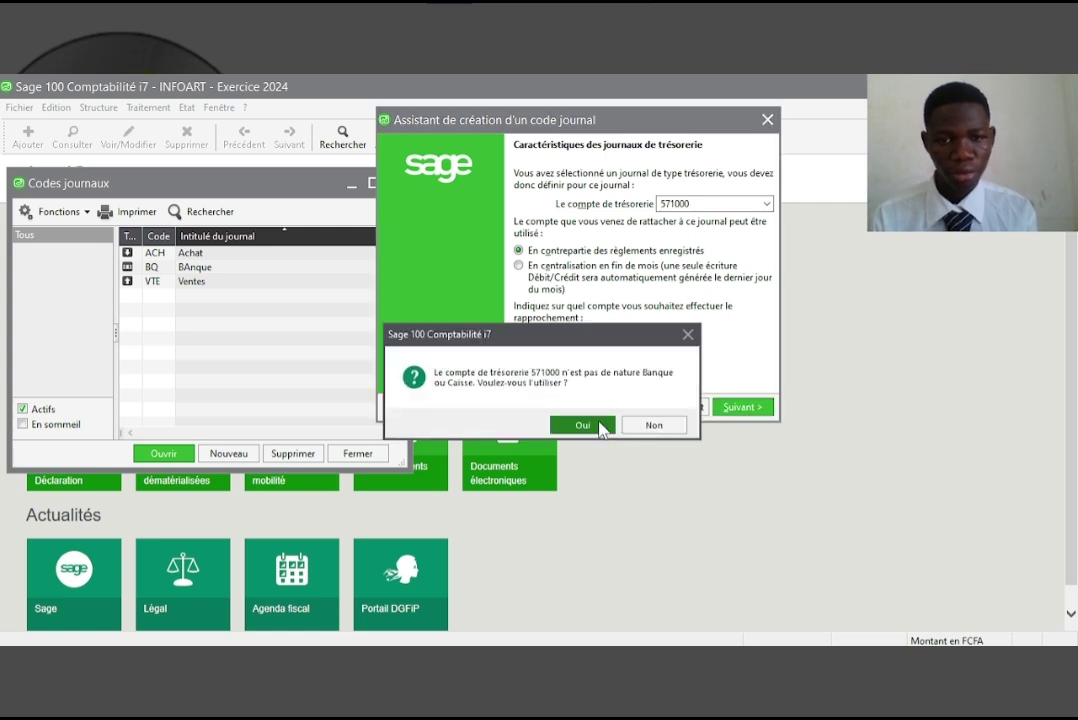
left_click(604, 426)
left_click(743, 408)
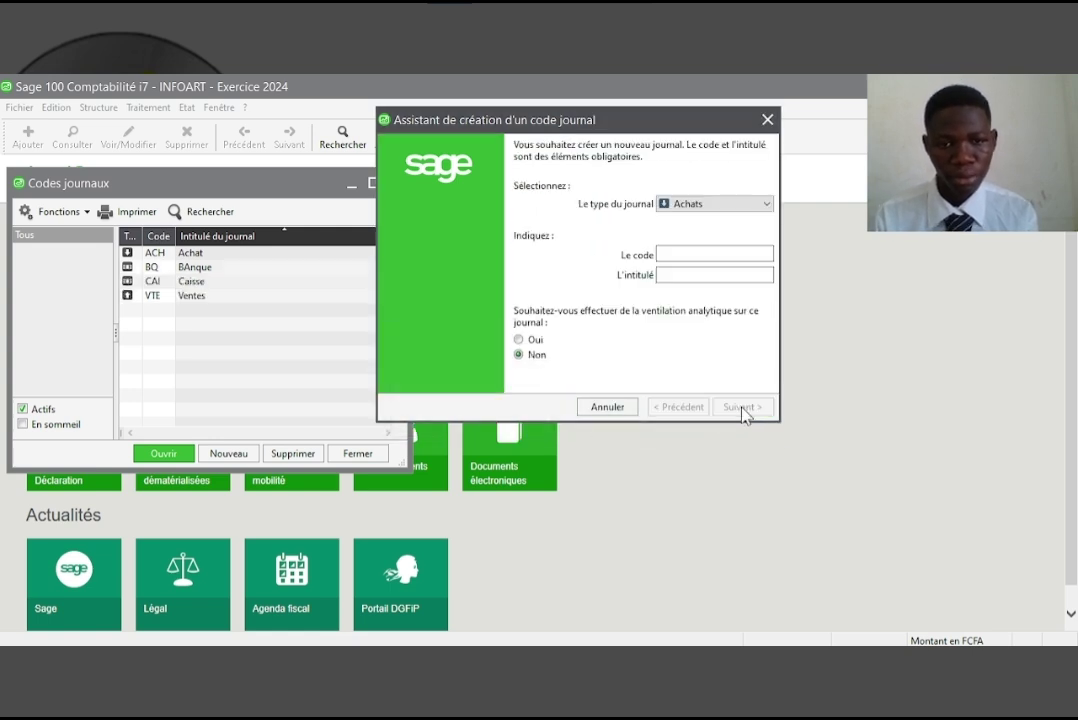
Create general journal OD titled 'Opératoire diverse', then close the journal wizard
left_click(706, 208)
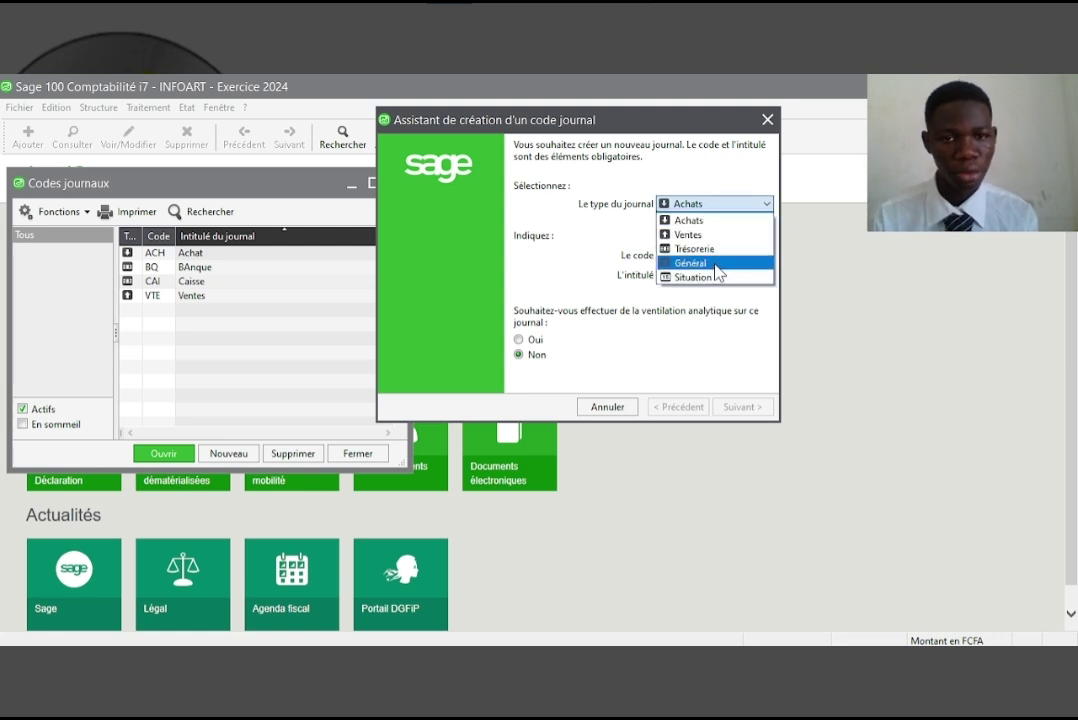
left_click(717, 263)
left_click(684, 253)
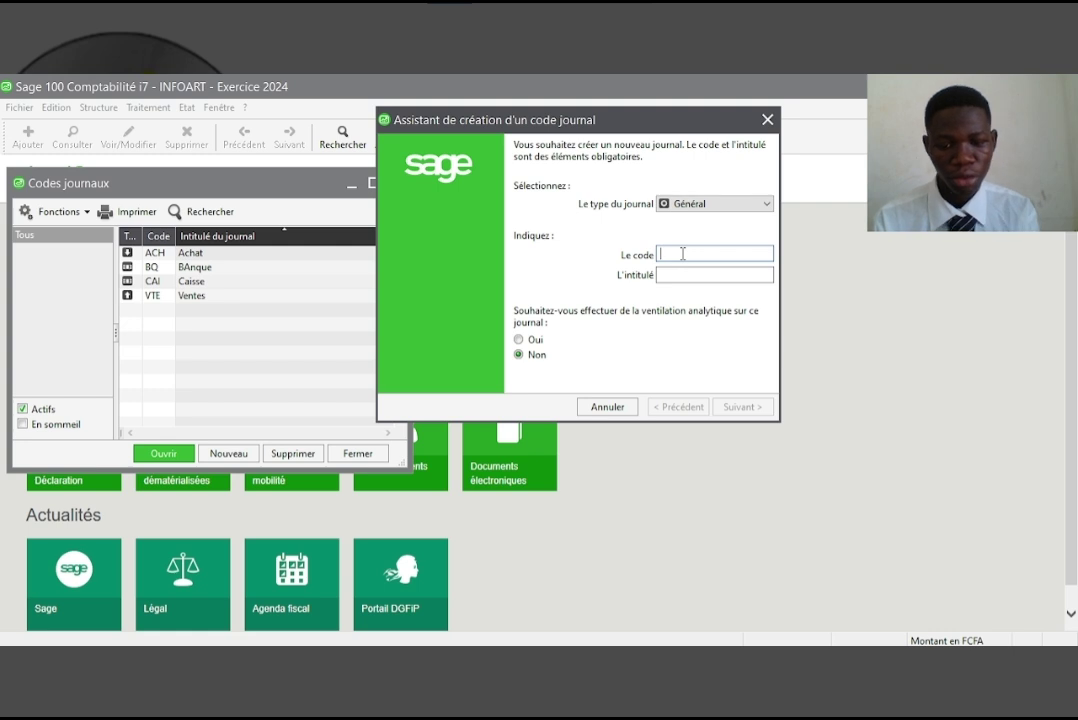
type("OD")
key("Tab")
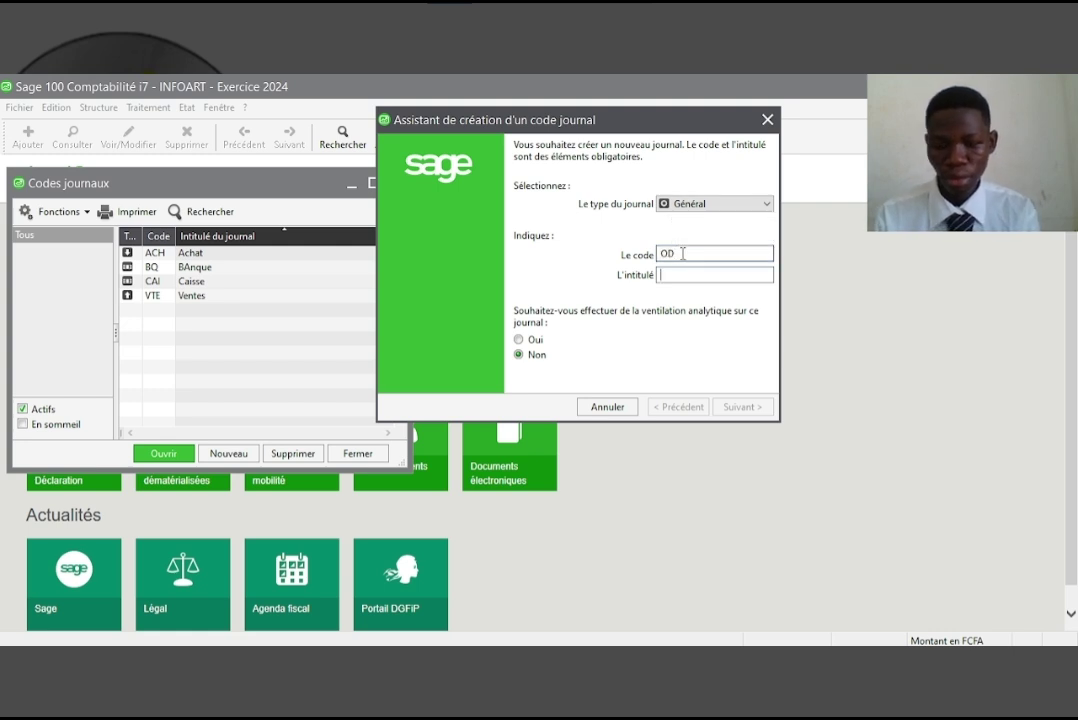
type("Opeato")
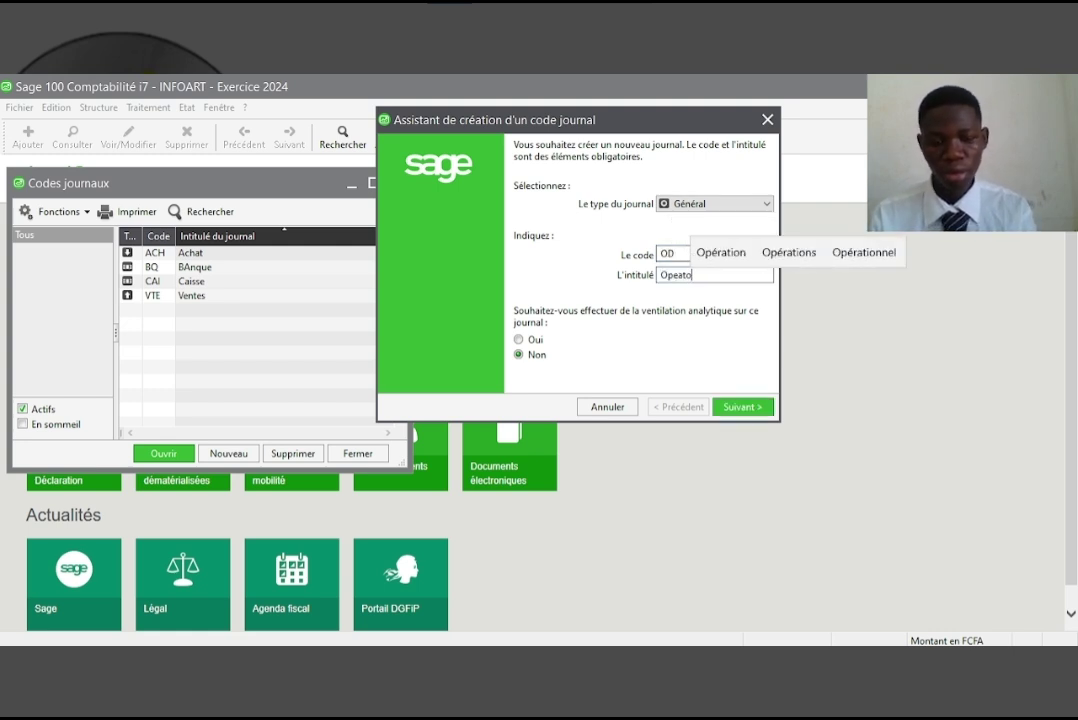
key("Return")
type("div")
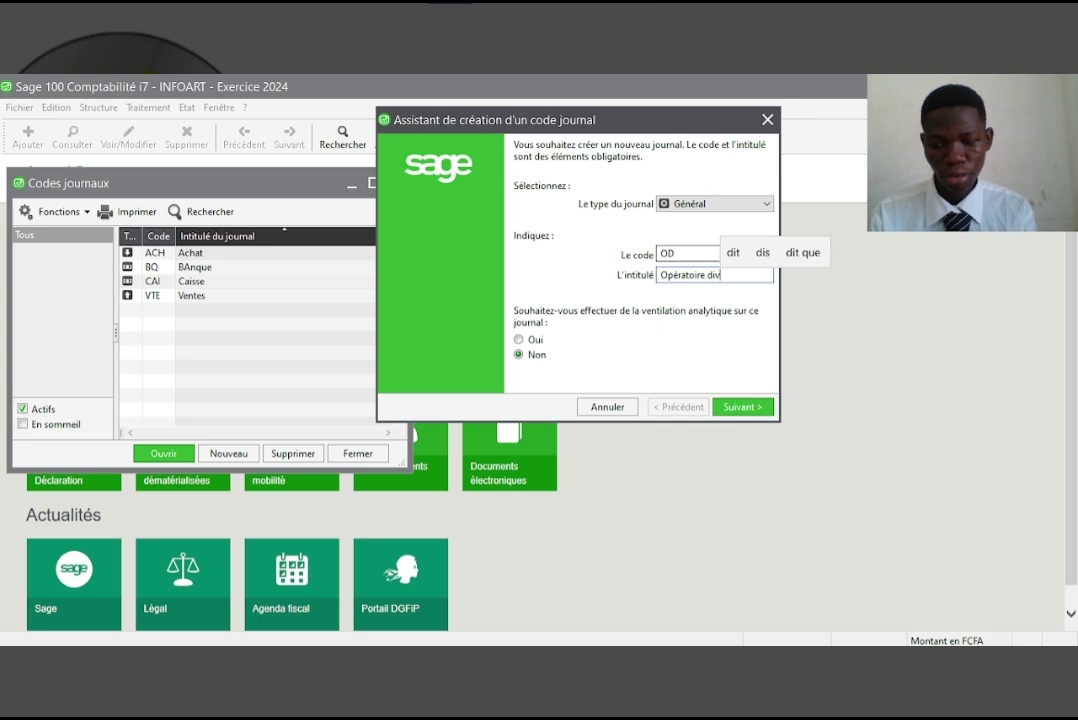
type("erse")
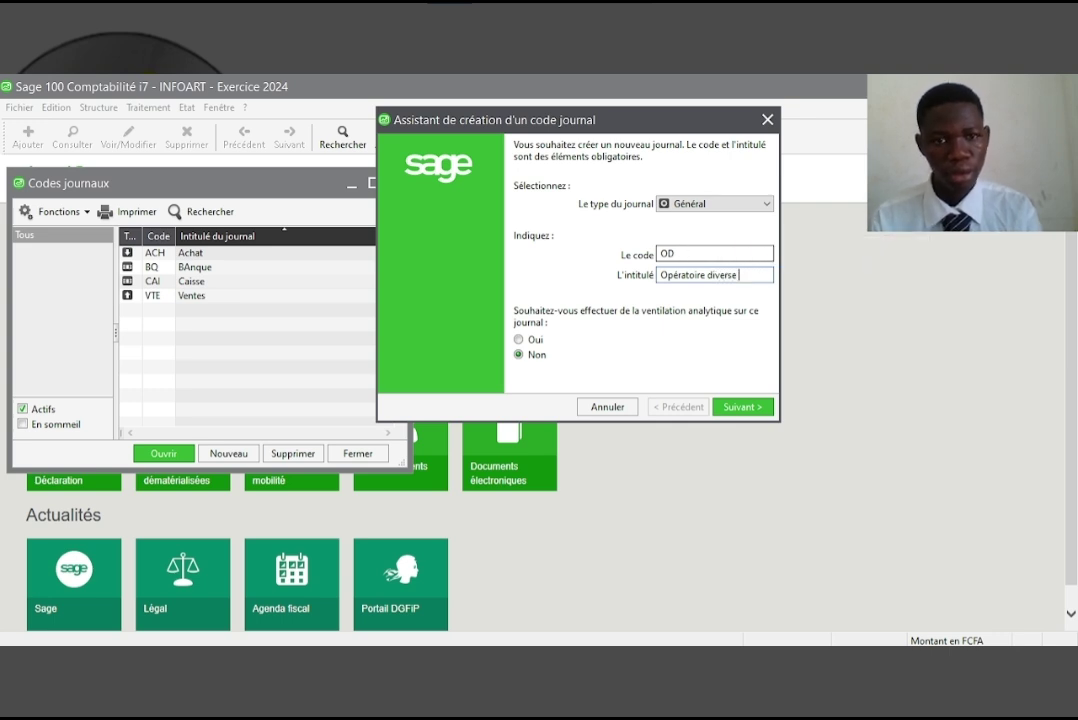
key("Return")
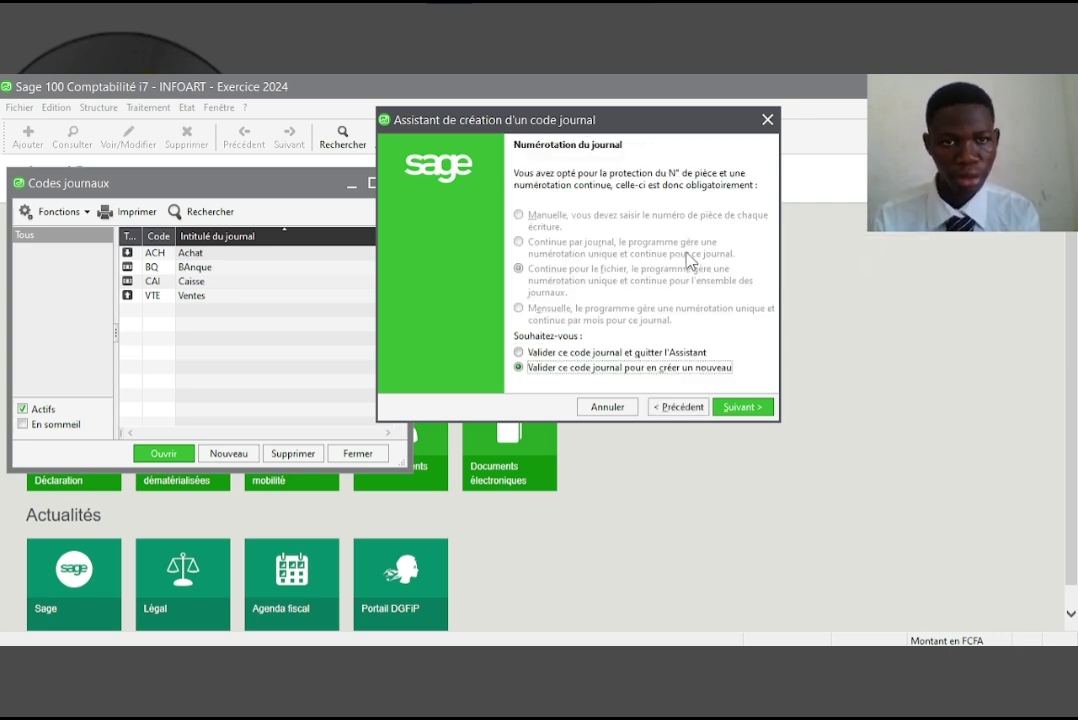
key("Return")
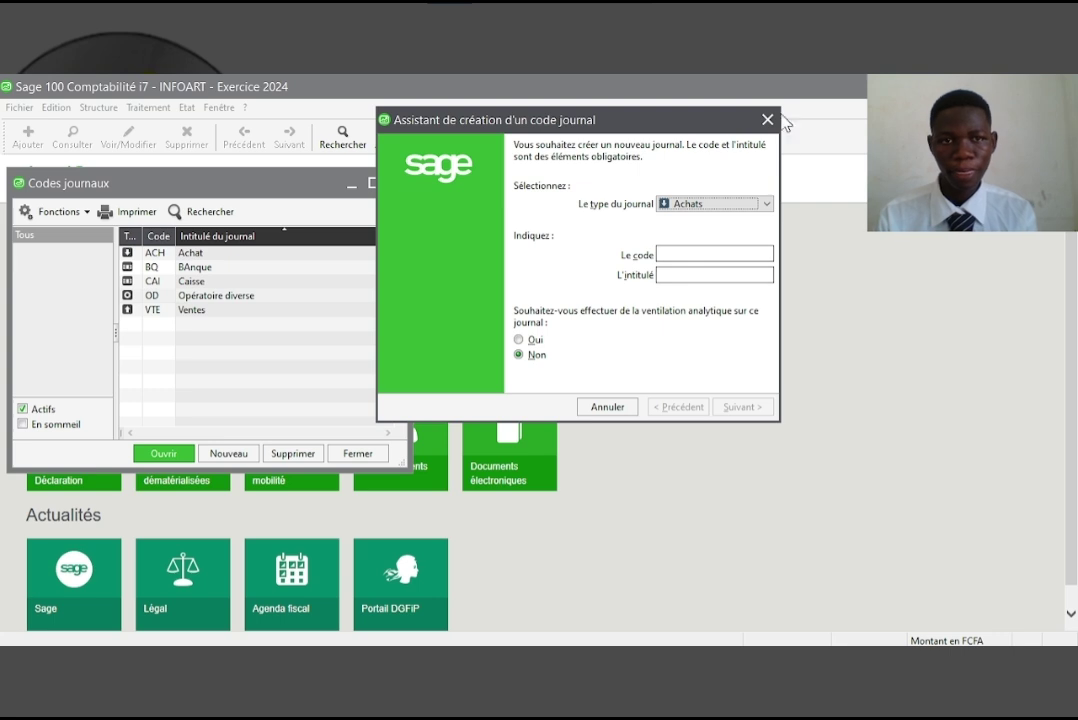
left_click(767, 119)
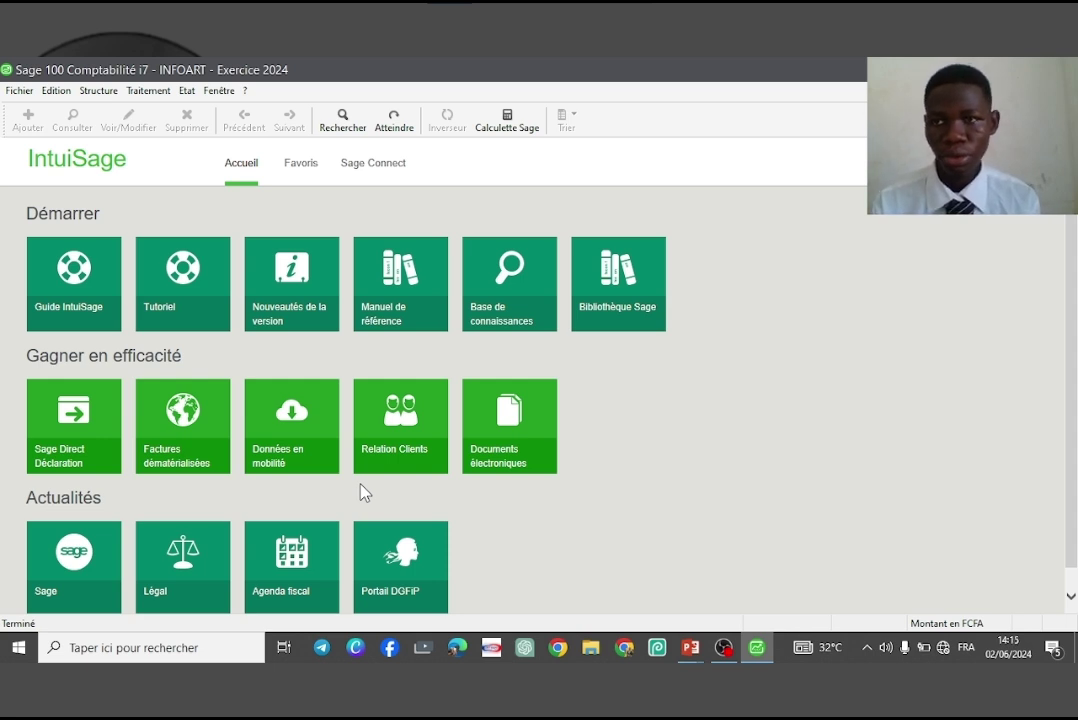
Open Plan tiers from the Structure menu and filter it to Client accounts
left_click(97, 92)
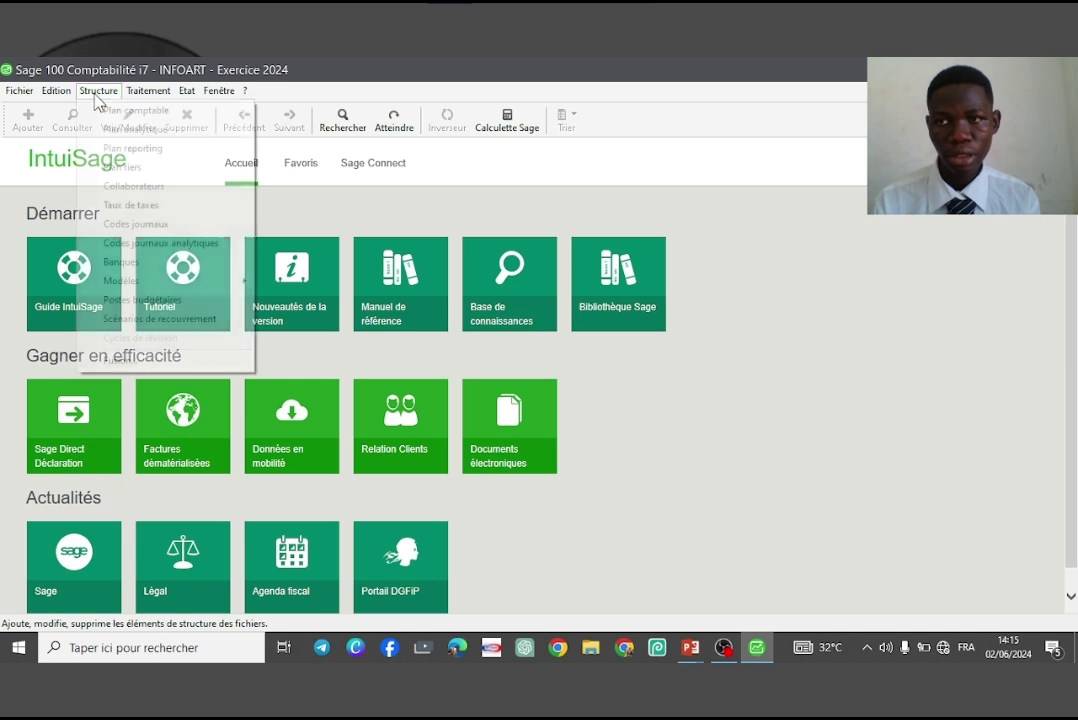
left_click(143, 170)
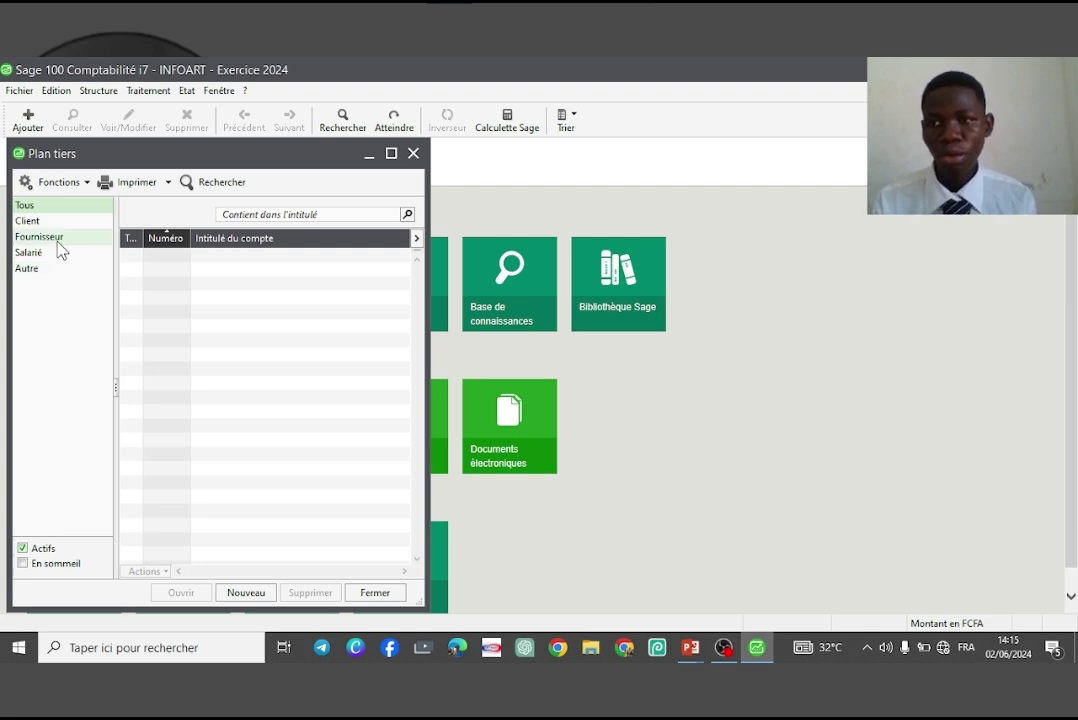
left_click(60, 223)
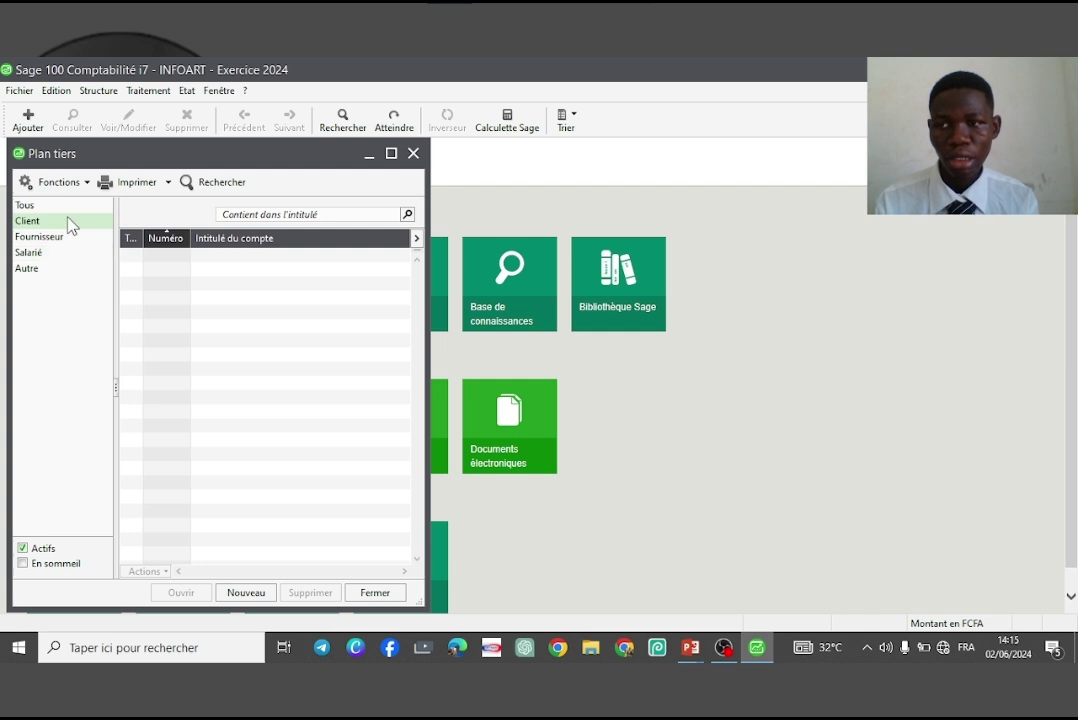
Start a new client with its 411-prefixed account code and title 'Société' plus the client's name
left_click(265, 593)
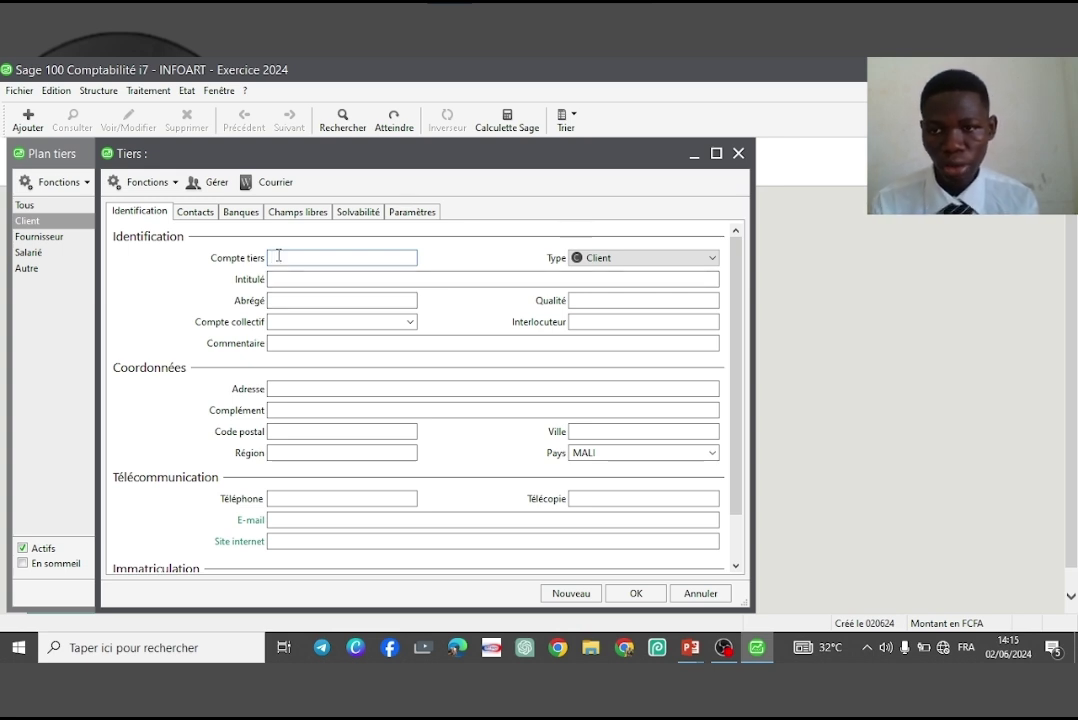
type("411")
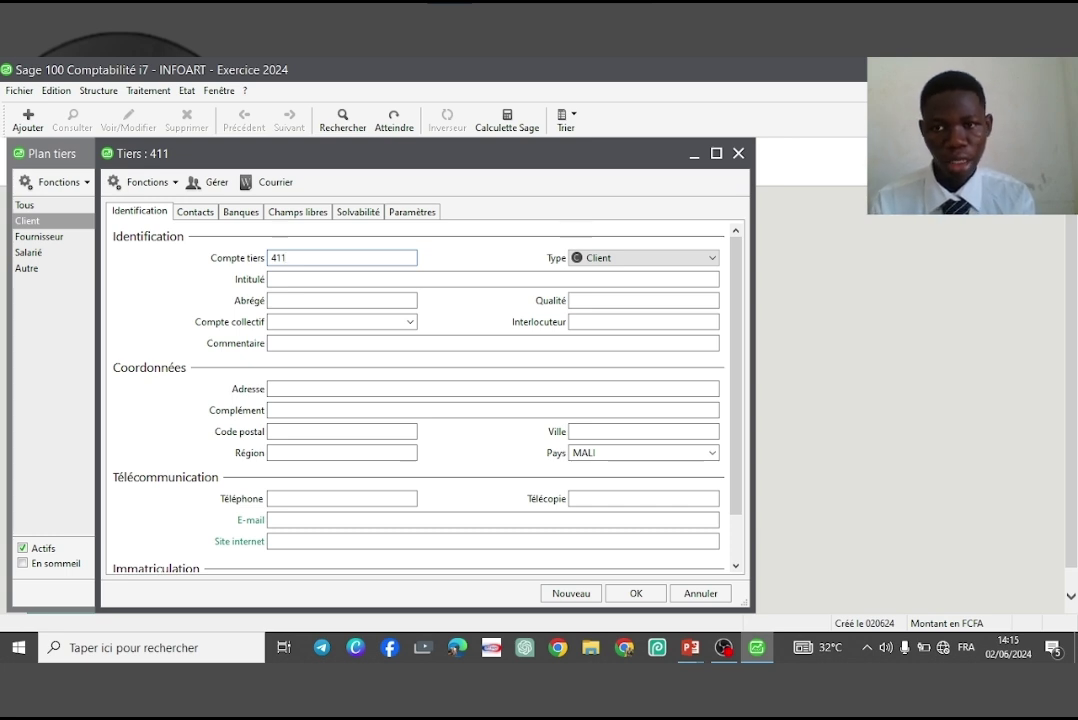
type("BARAMUSSO")
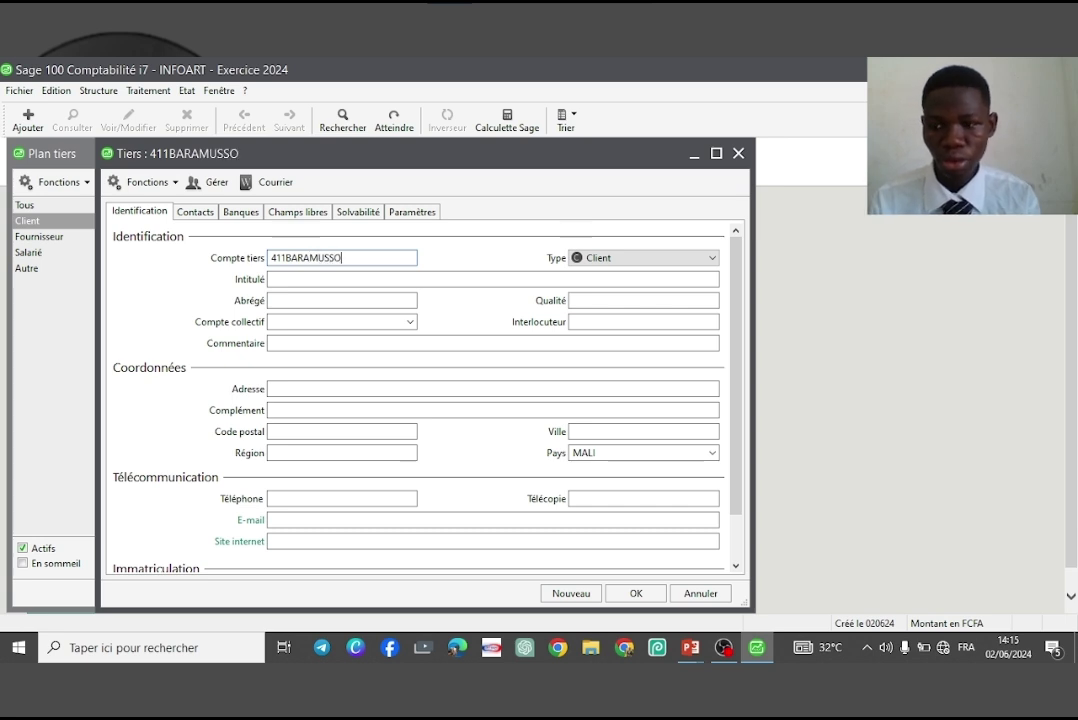
left_click(272, 279)
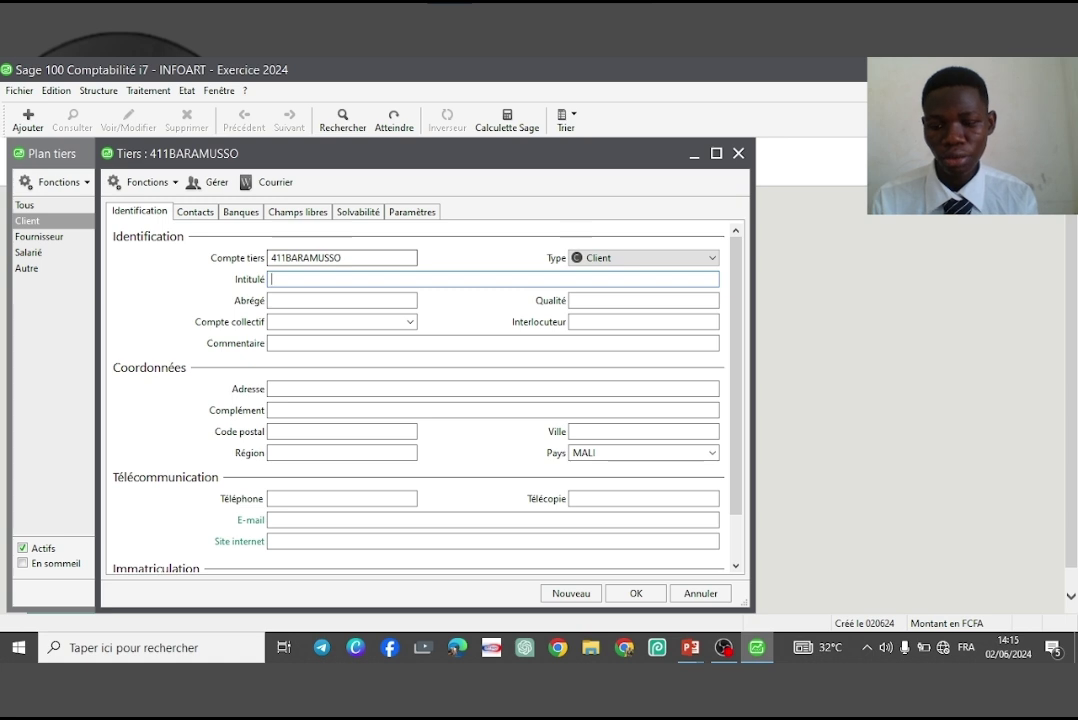
type("Entrepr")
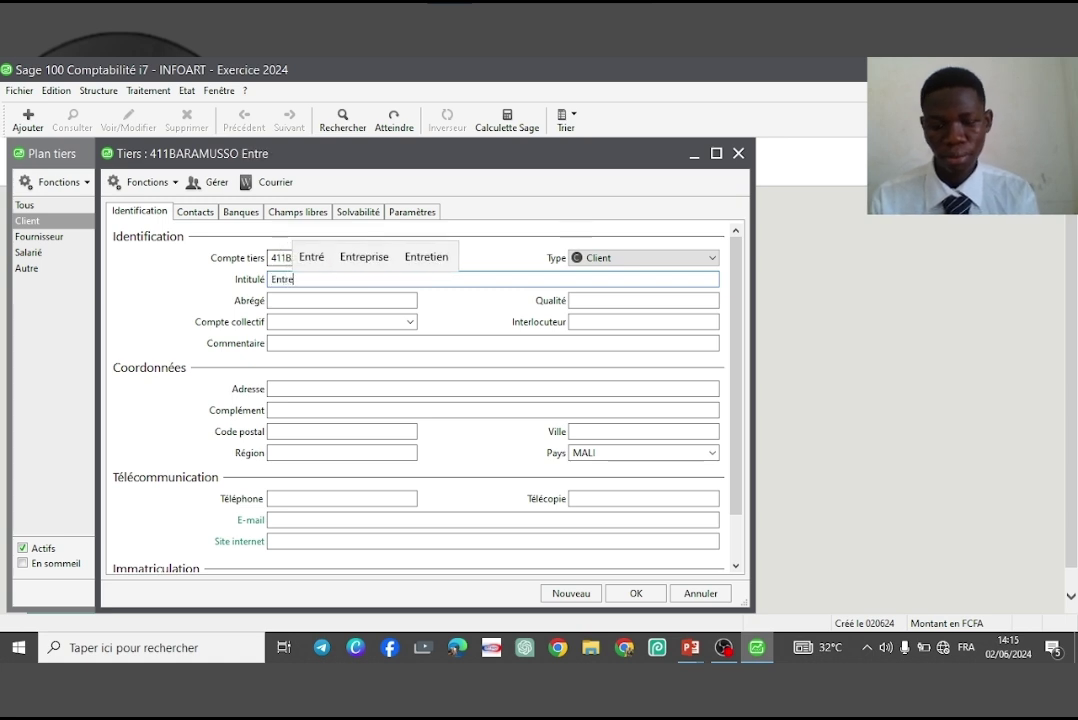
key("BackSpace")
key("BackSpace")
key("BackSpace")
key("BackSpace")
key("BackSpace")
key("BackSpace")
key("BackSpace")
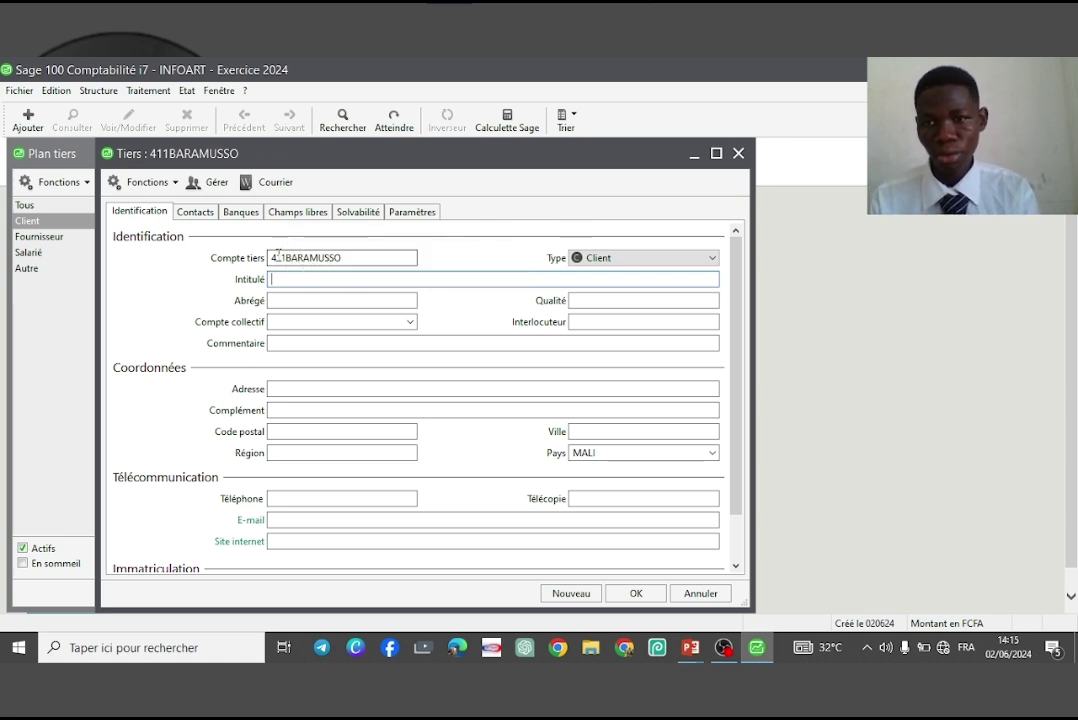
type("Societe")
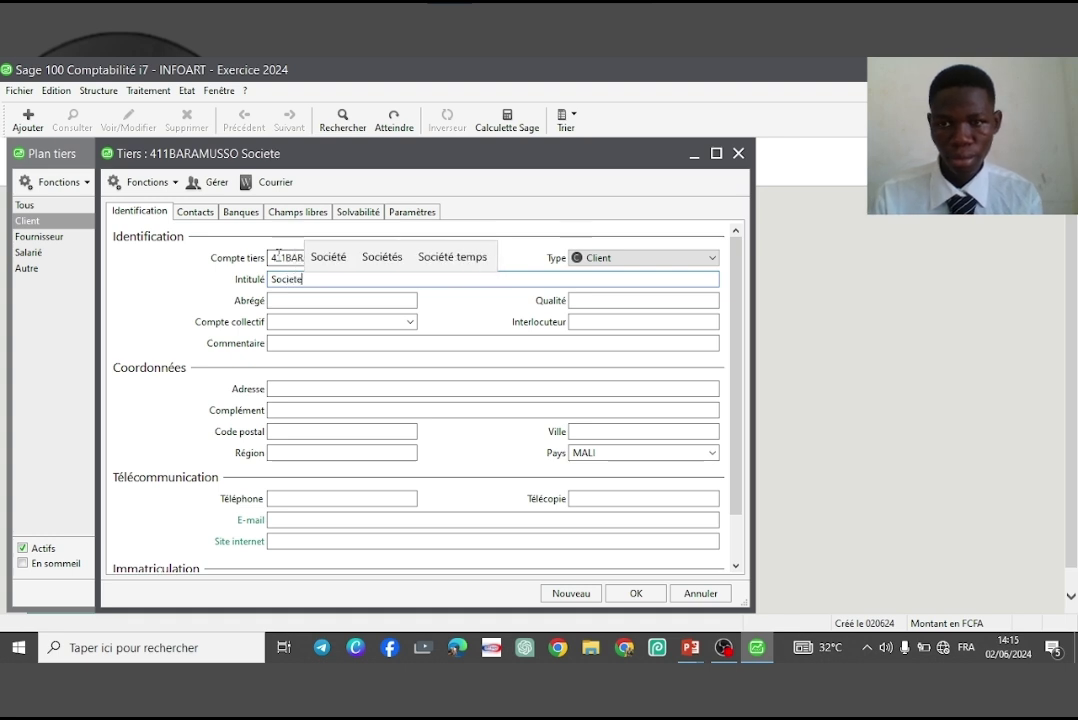
key("Up")
key("Return")
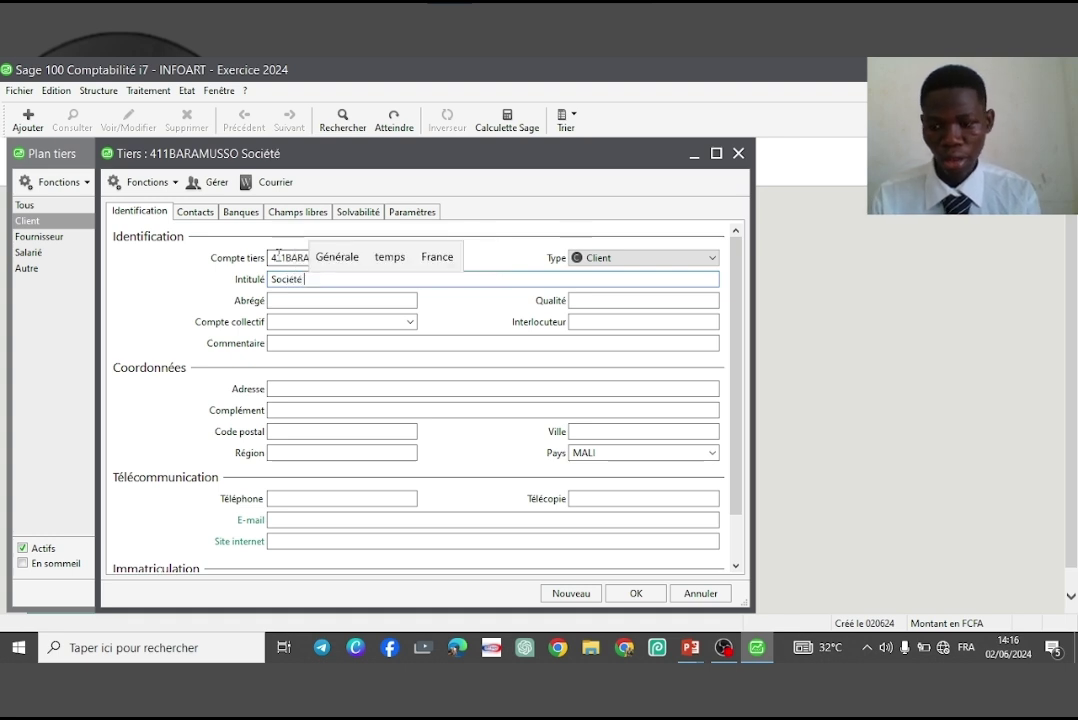
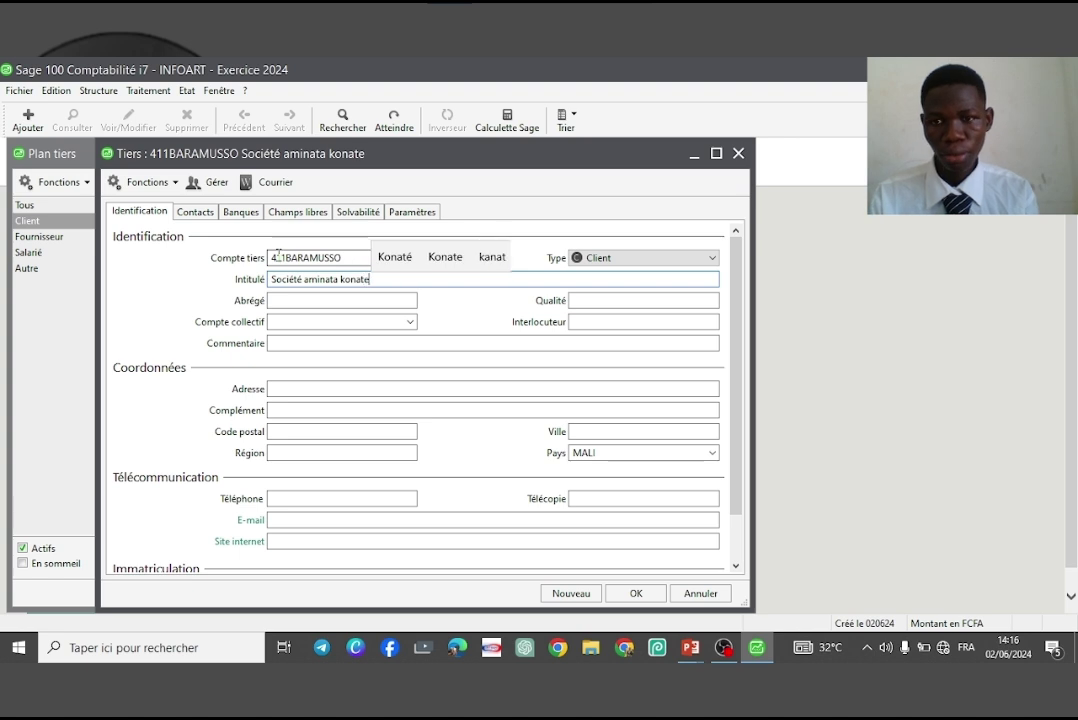
key("Up")
key("Return")
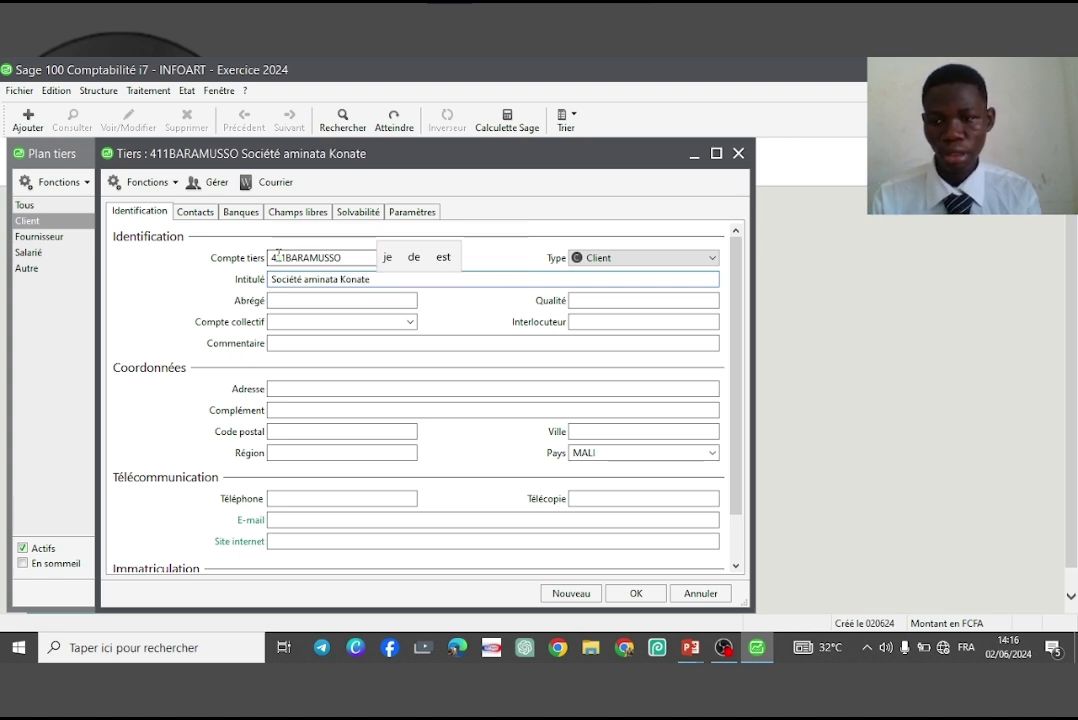
key("Tab")
key("Tab")
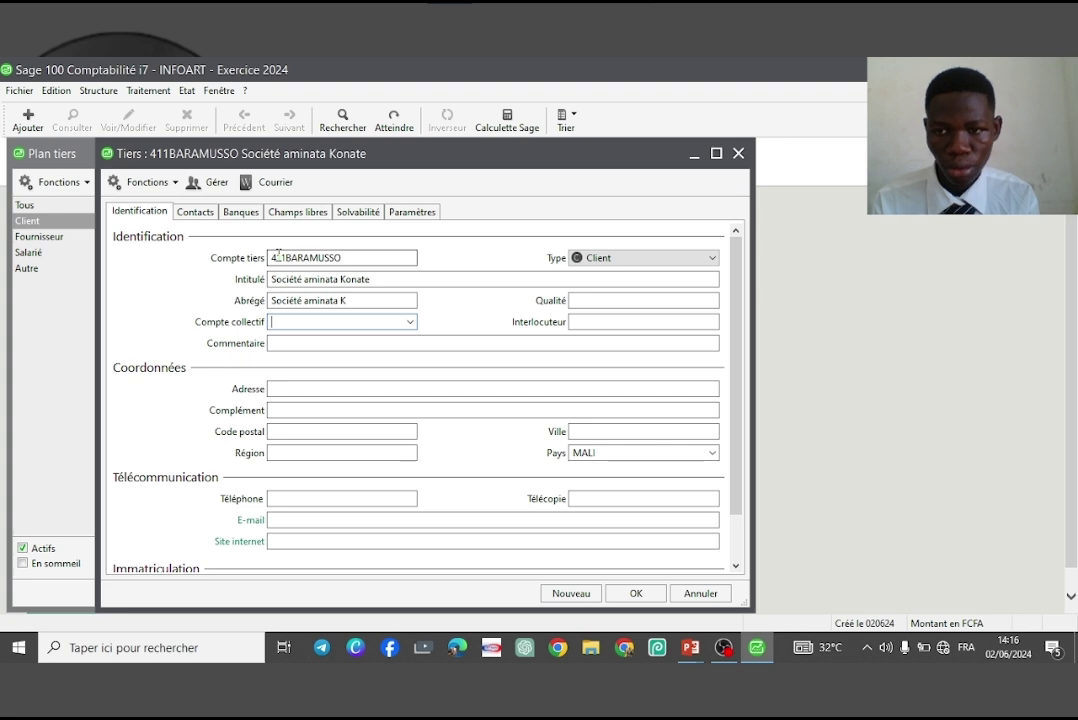
Assign collective account 411000, save the client, and agree to create account 411000
type("411000")
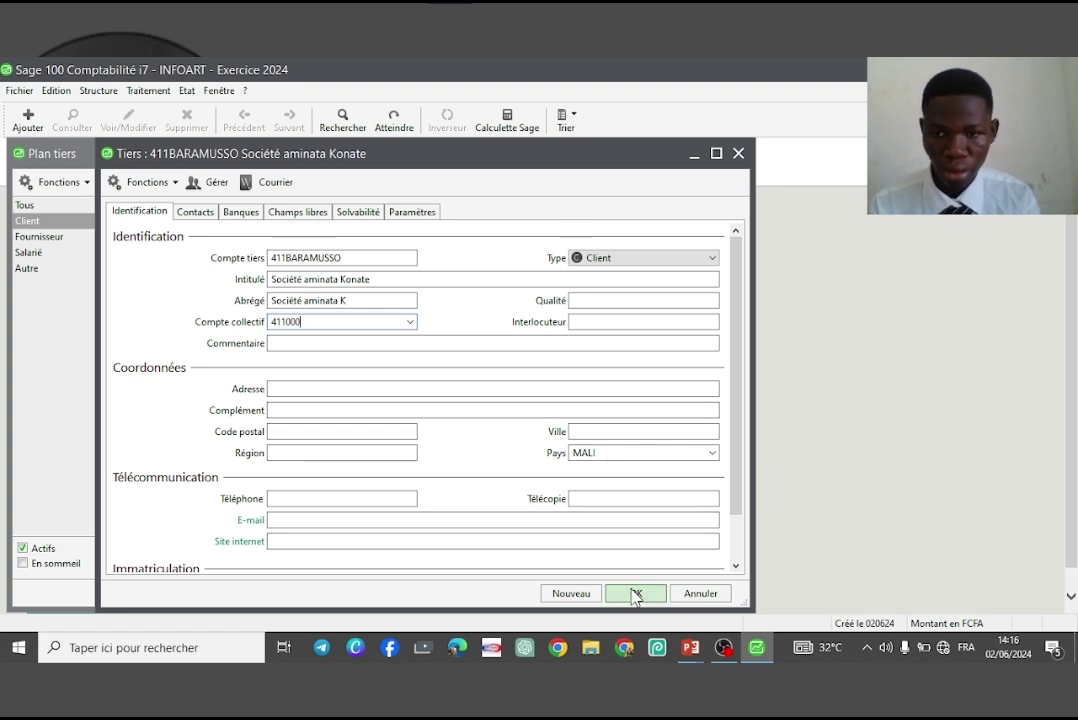
left_click(634, 595)
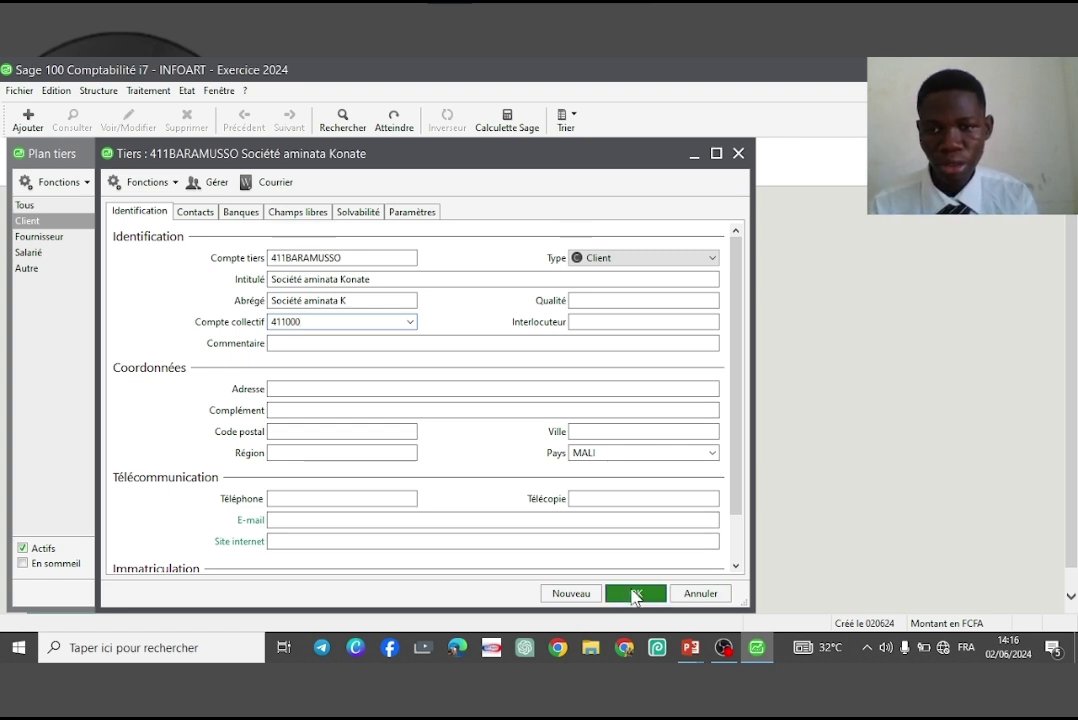
left_click(602, 412)
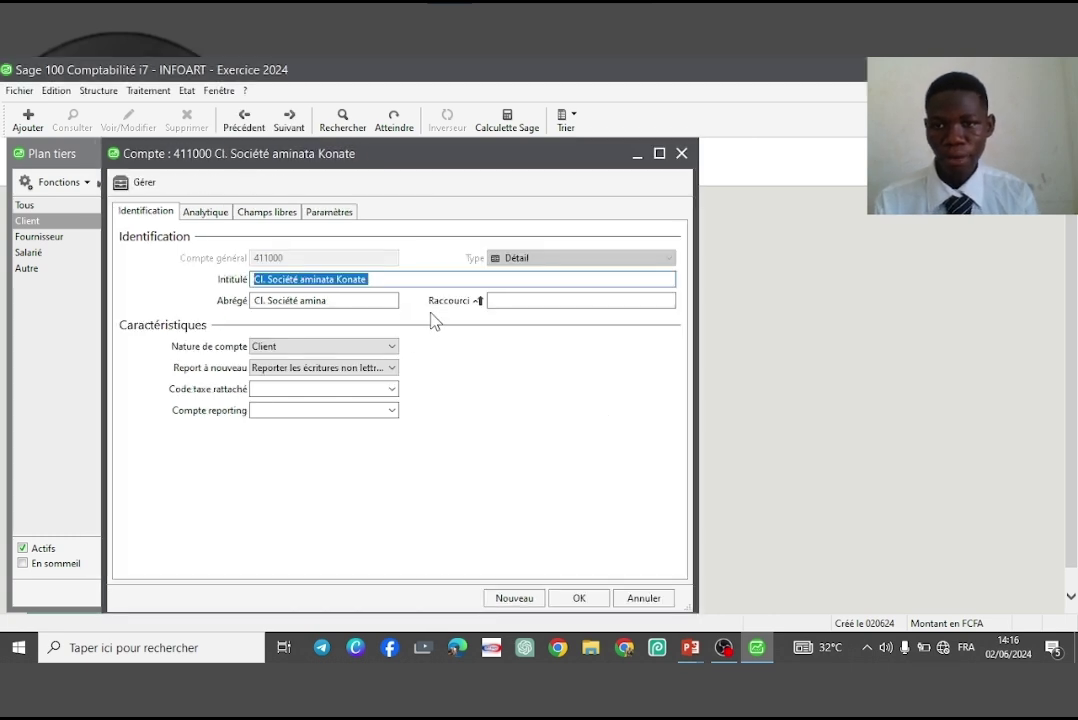
Accept the 411000 account, then start supplier 401IKT titled 'Entreprise IKT'
left_click(584, 597)
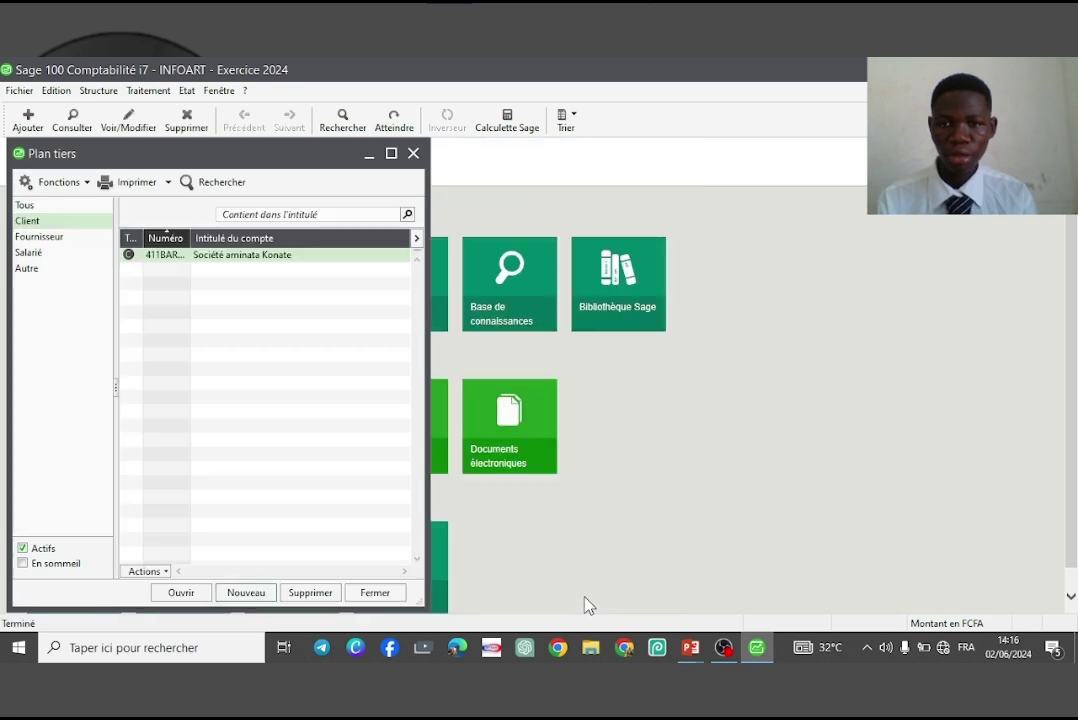
left_click(50, 240)
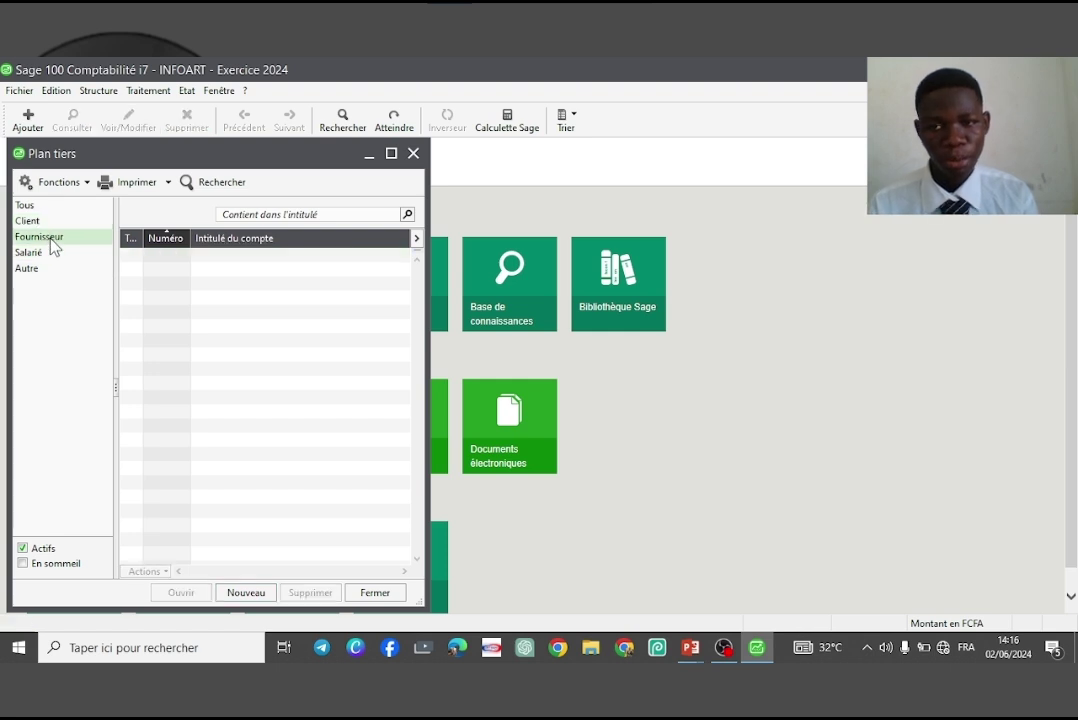
left_click(245, 593)
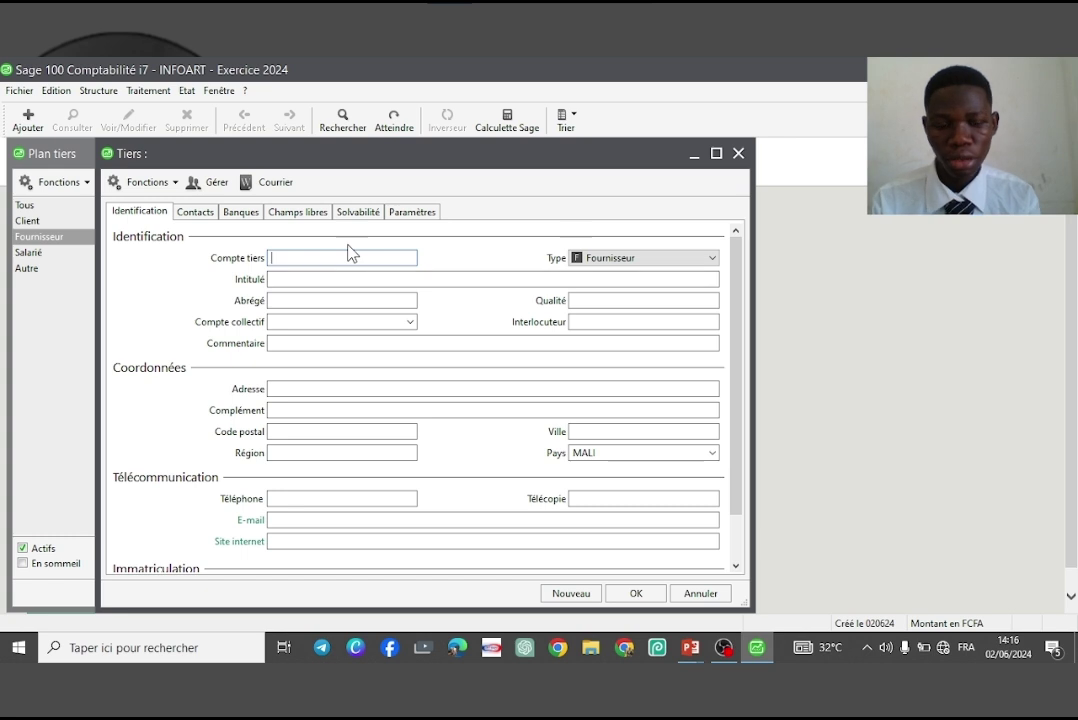
type("401")
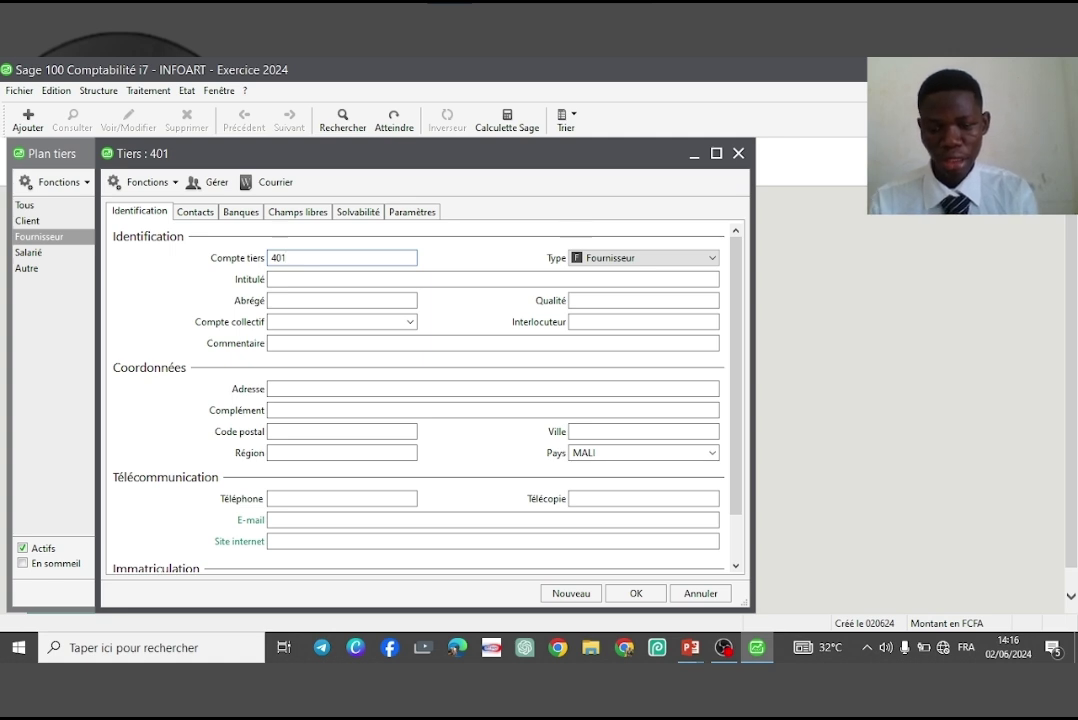
type("IKT")
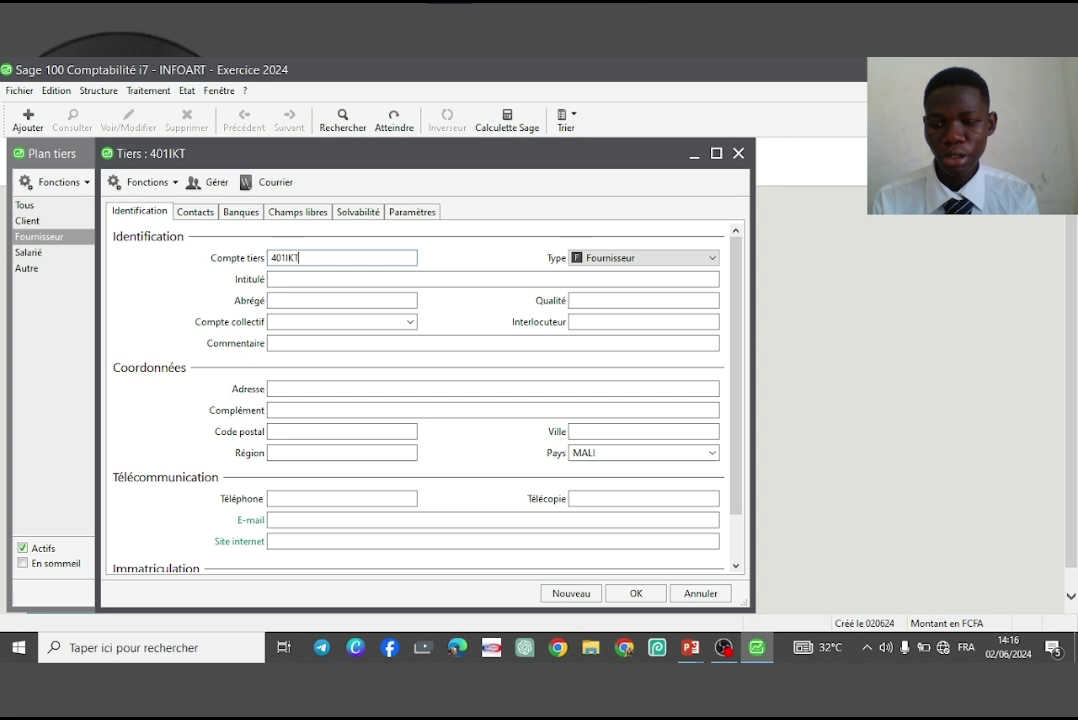
key("Tab")
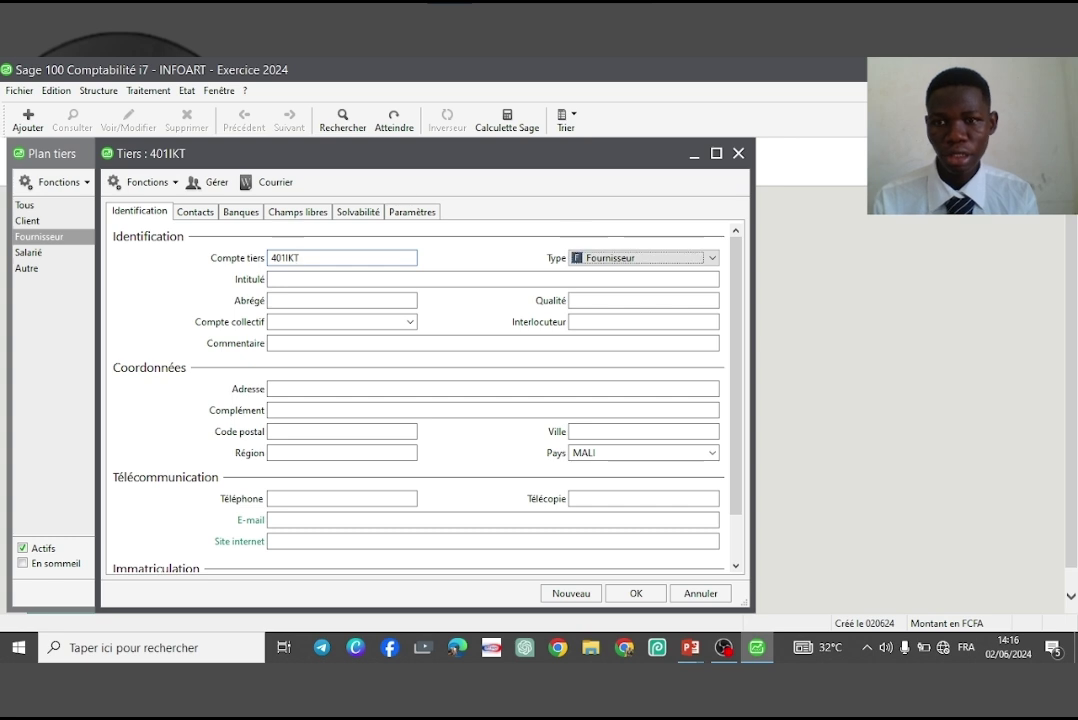
left_click(272, 279)
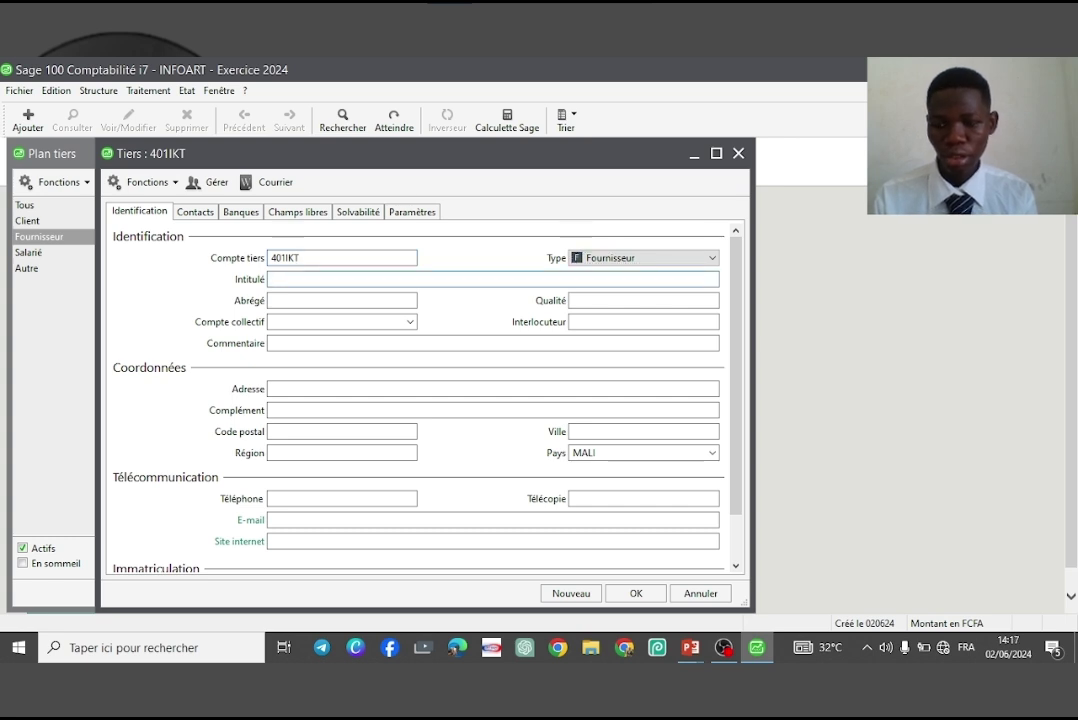
type("Entr")
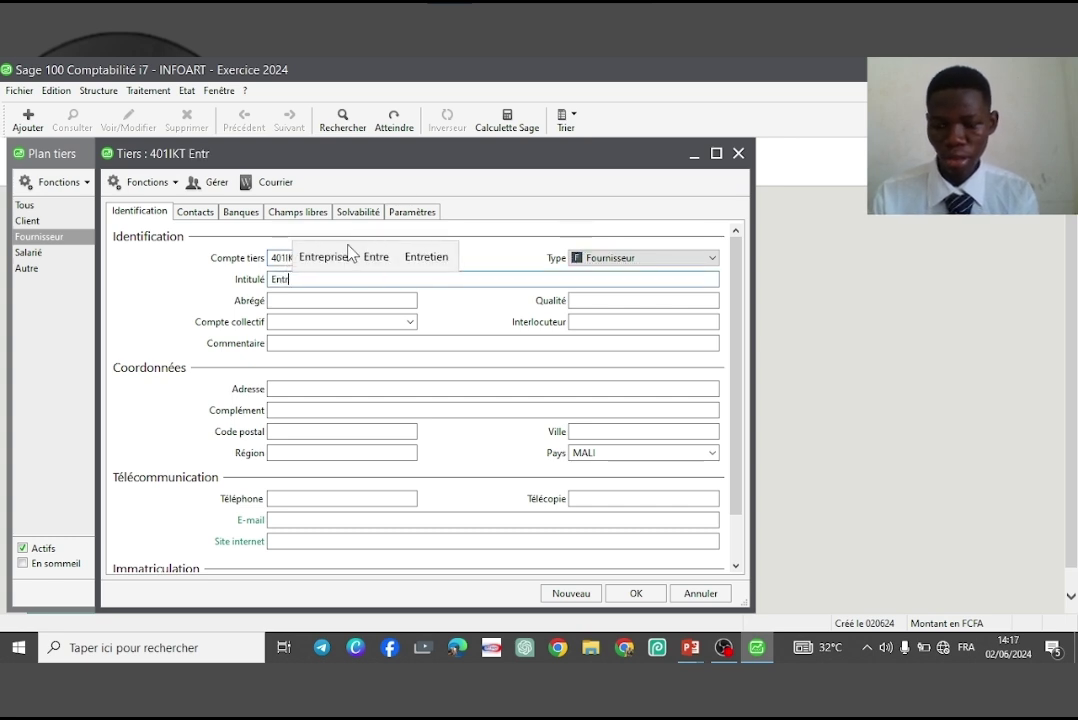
type("epr")
type("is")
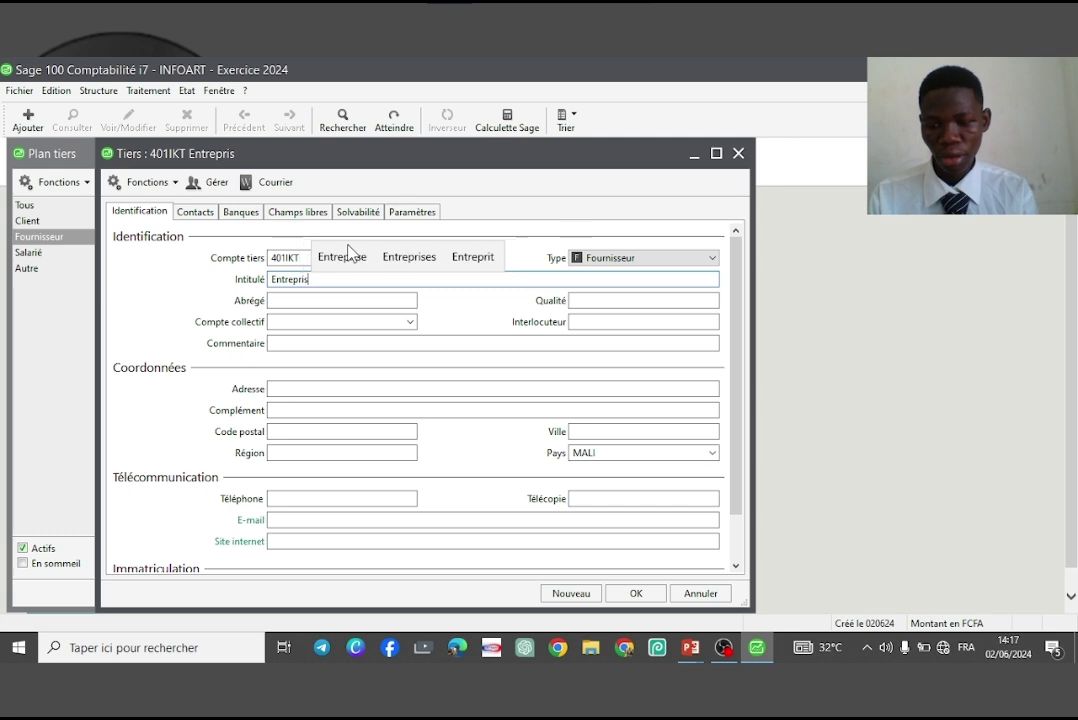
type("e IKT")
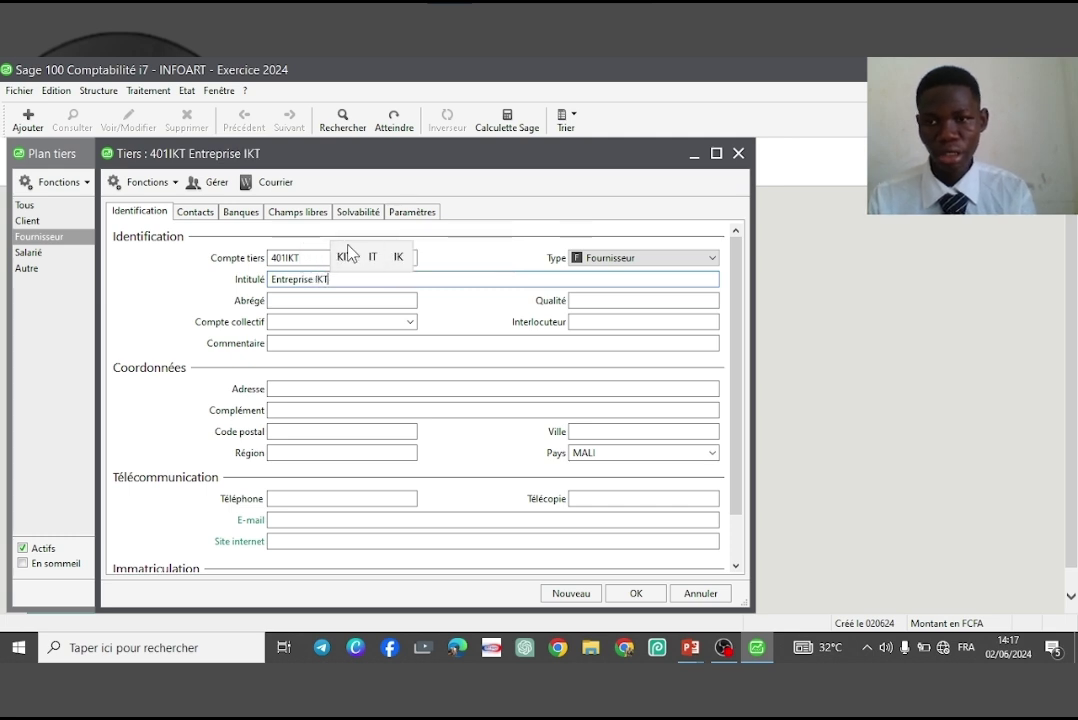
key("Tab")
key("Tab")
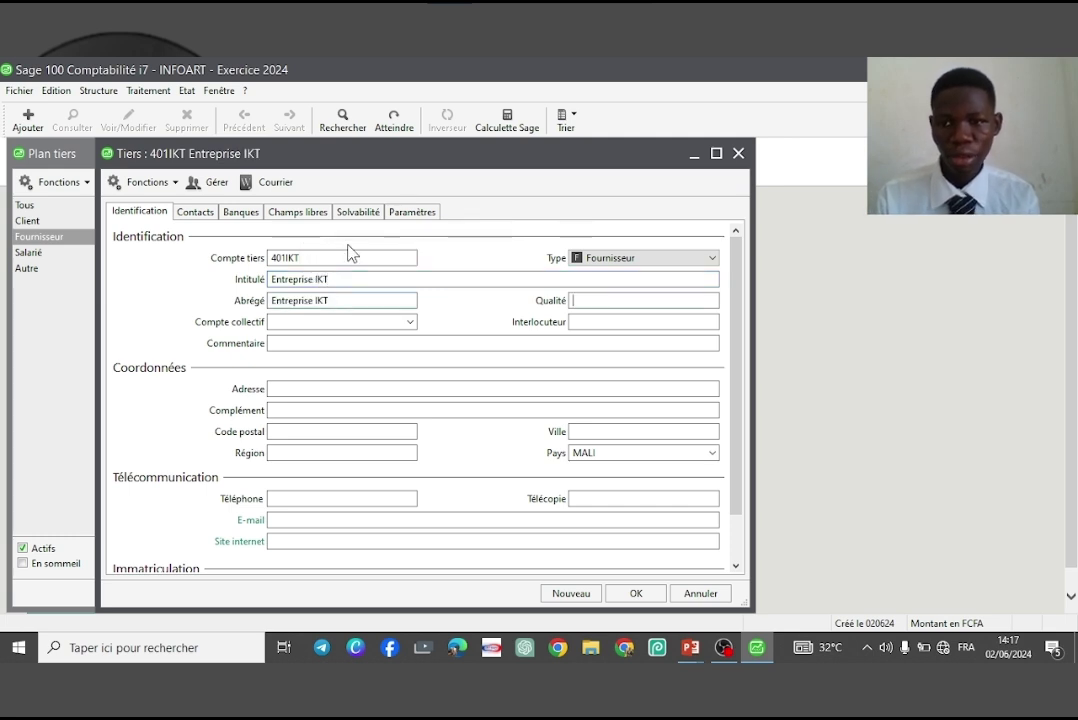
Assign collective account 401000, save the supplier, and create account 401000
type("401000")
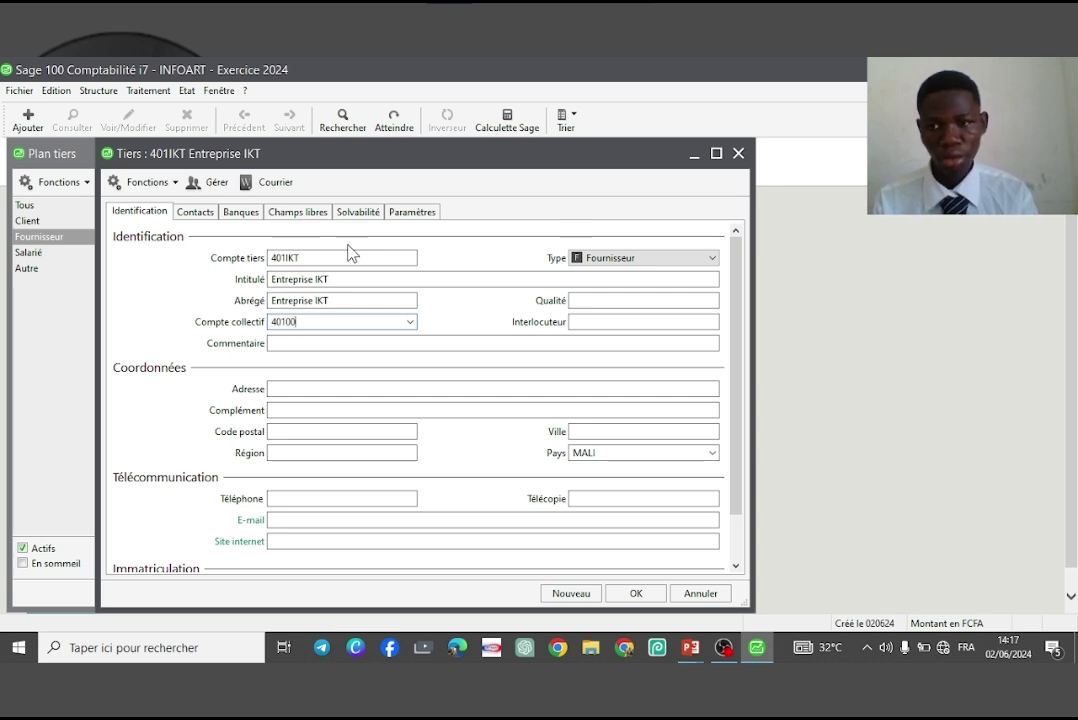
left_click(637, 593)
left_click(585, 408)
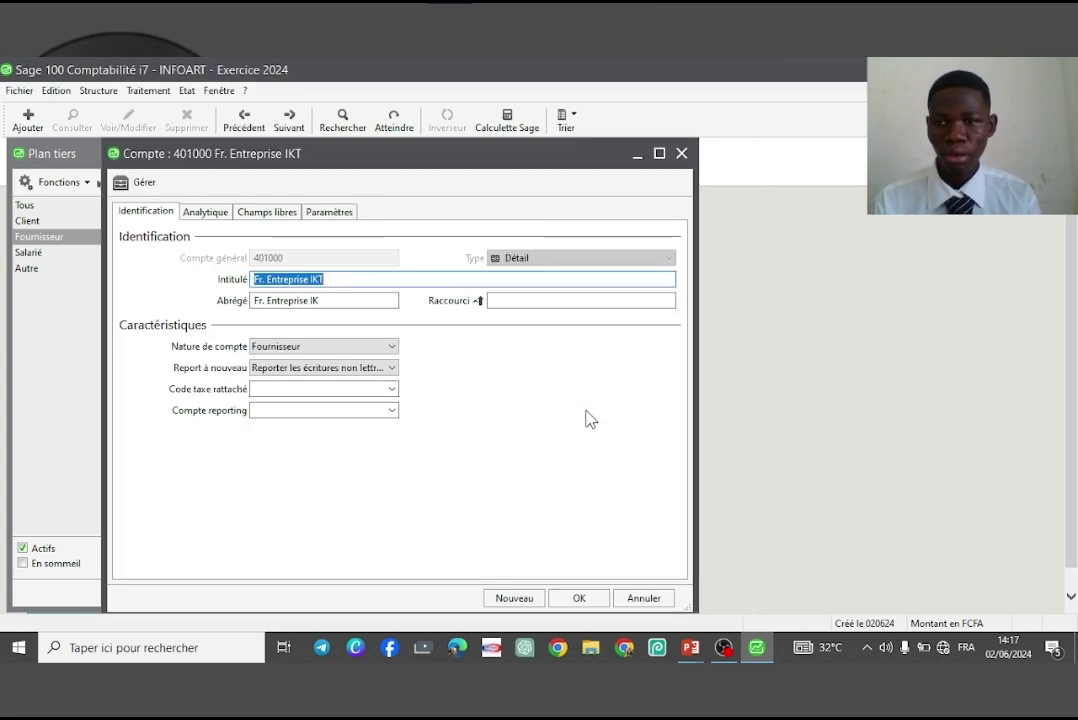
left_click(579, 598)
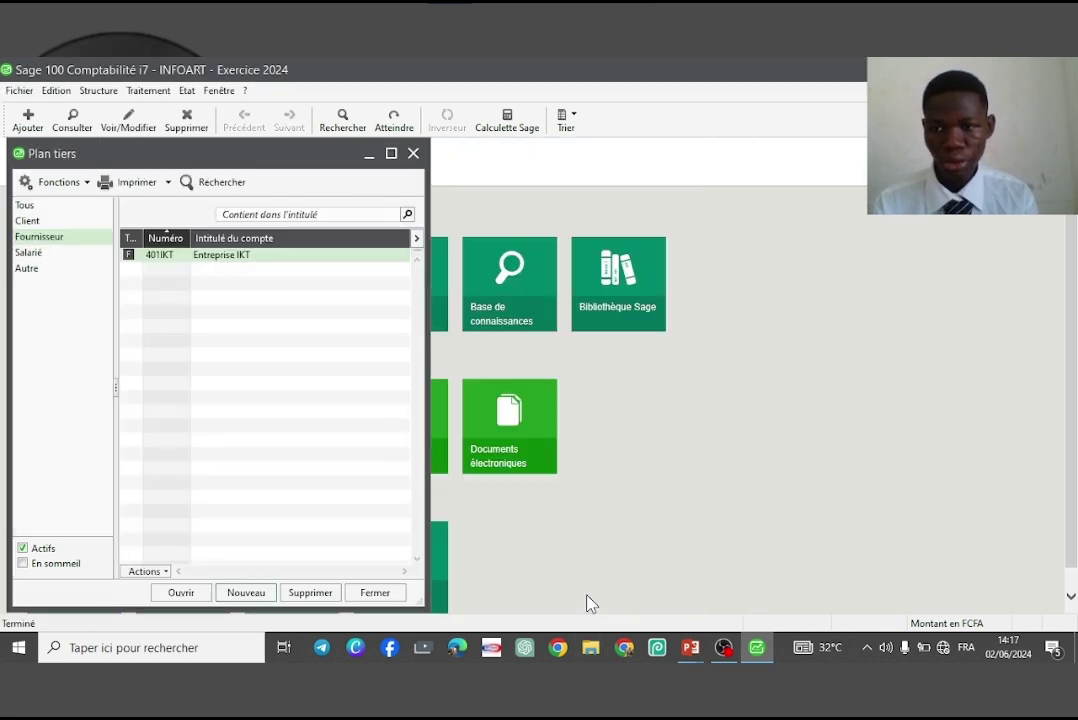
left_click(62, 222)
left_click(63, 238)
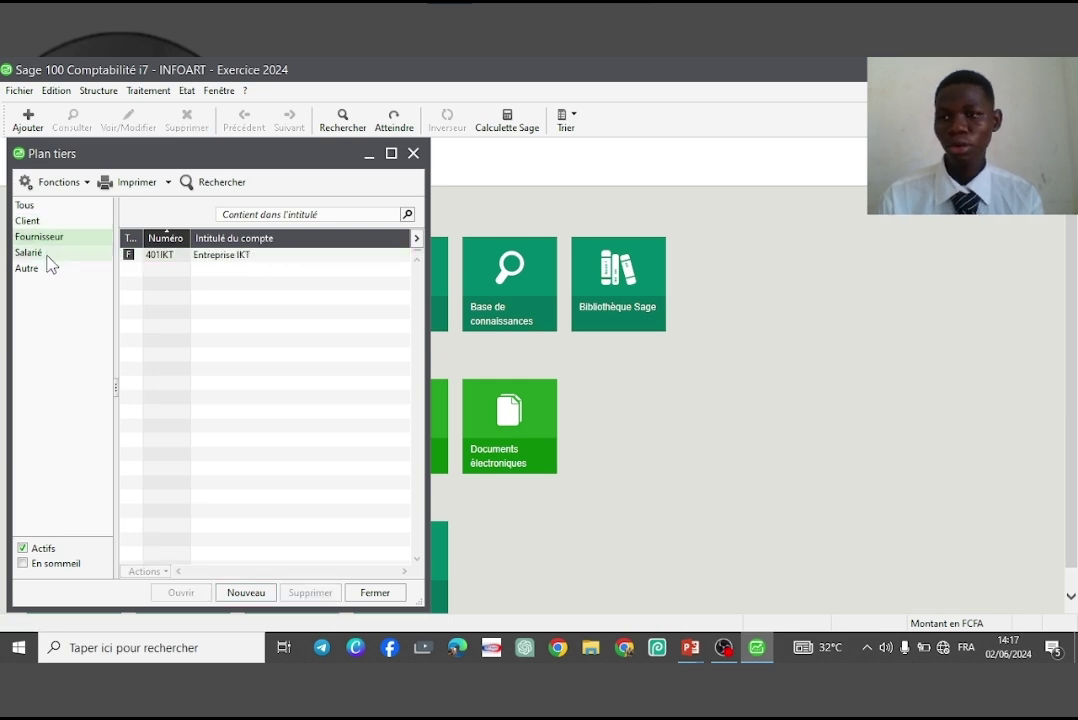
Switch the Plan tiers view to employee third parties
left_click(47, 254)
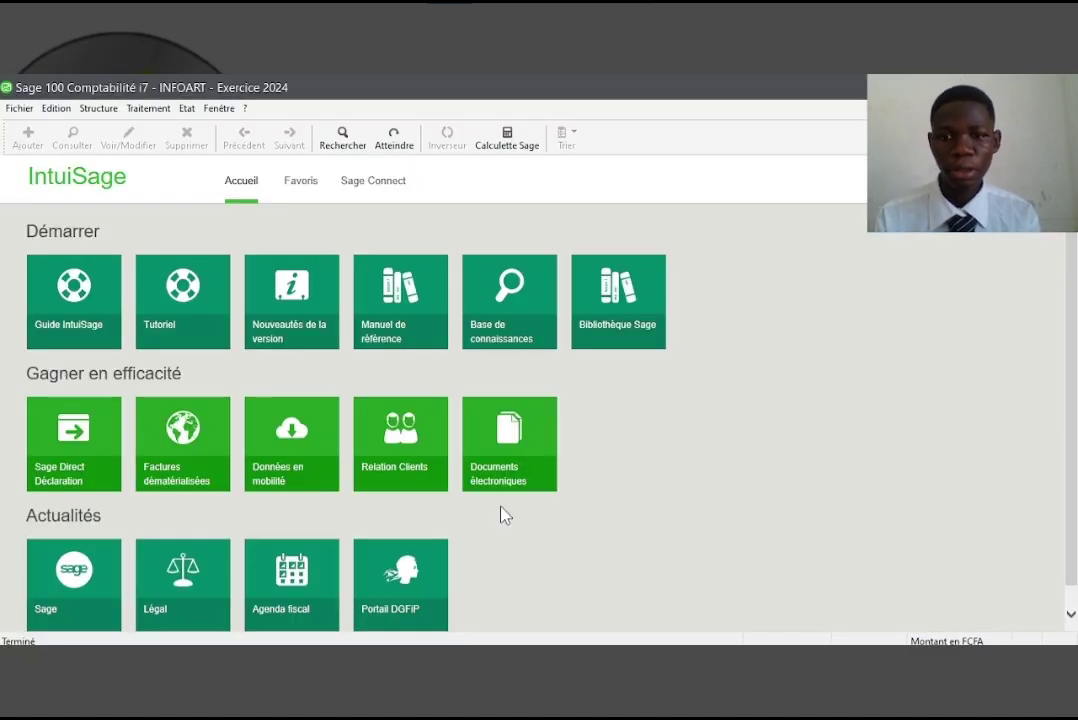
Open the tax rates list filtered to deductible taxes
left_click(108, 110)
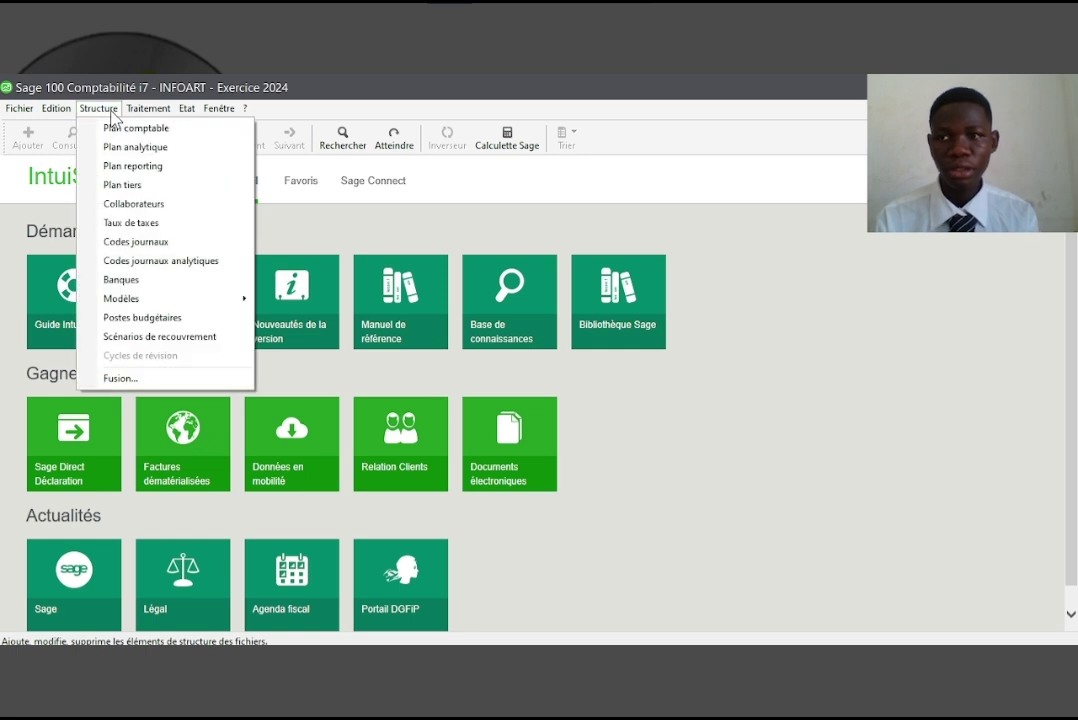
left_click(180, 232)
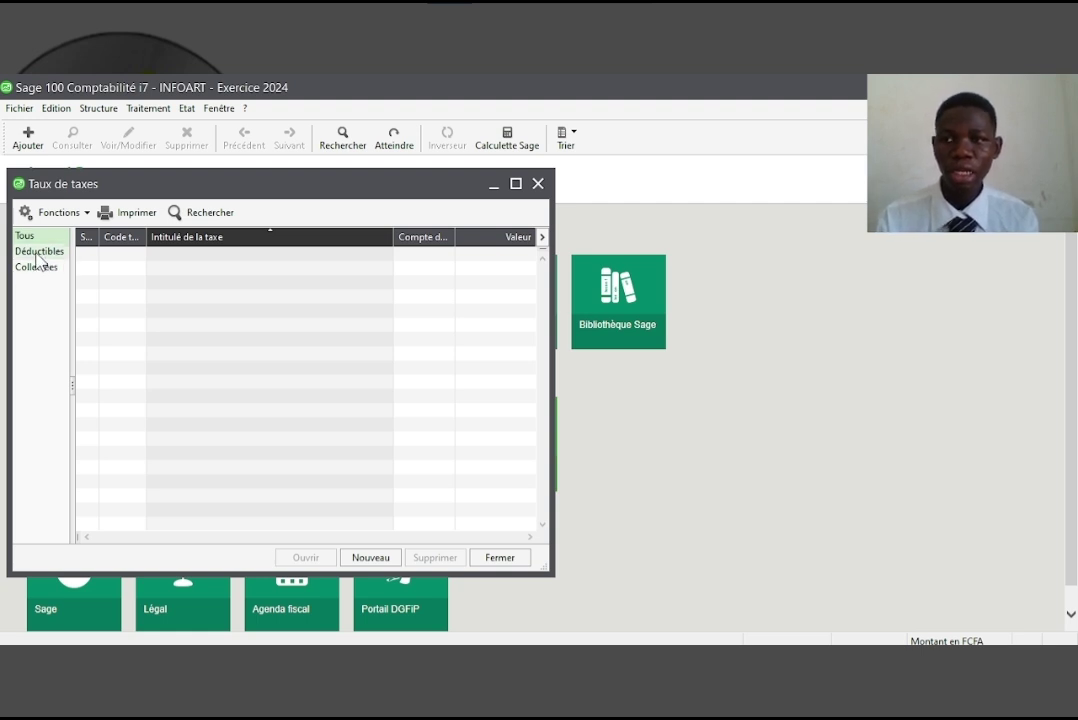
left_click(37, 254)
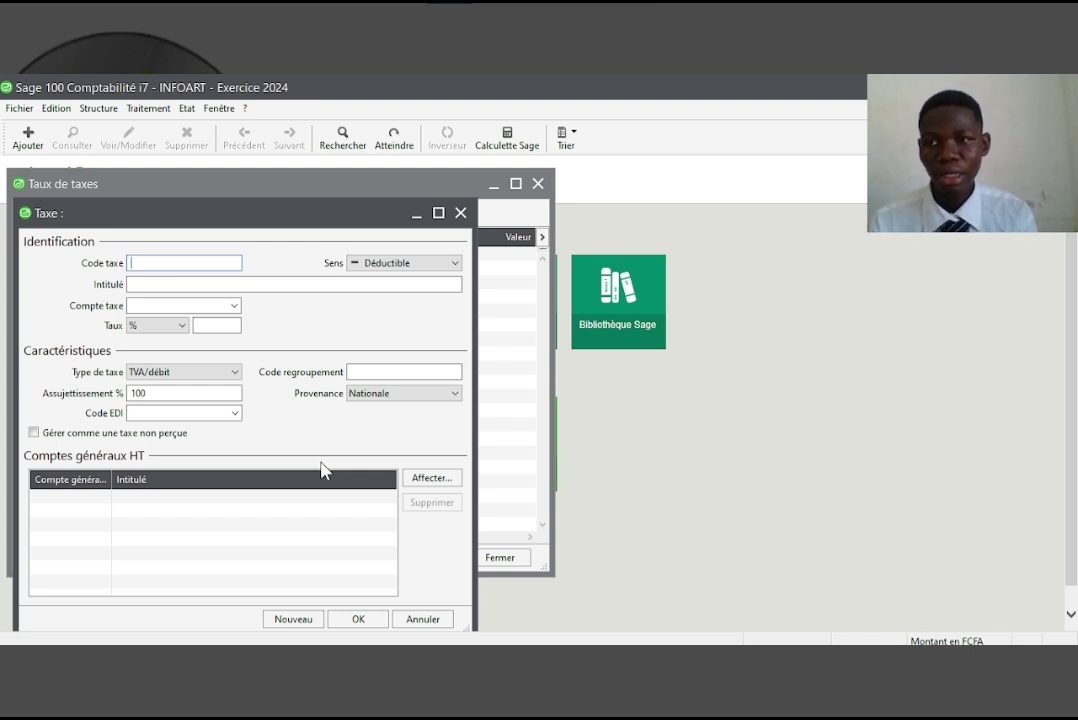
Enter tax TVAR titled 'TVA récupérable' with tax account 455000 and rate 18
type("TVAR")
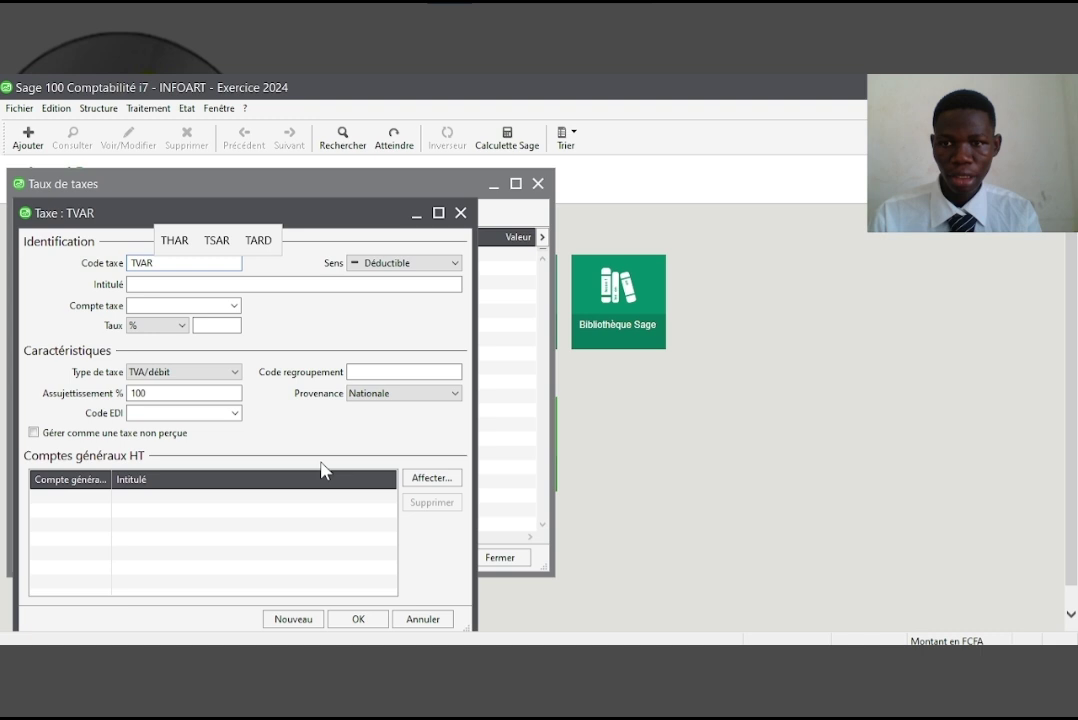
key("Tab")
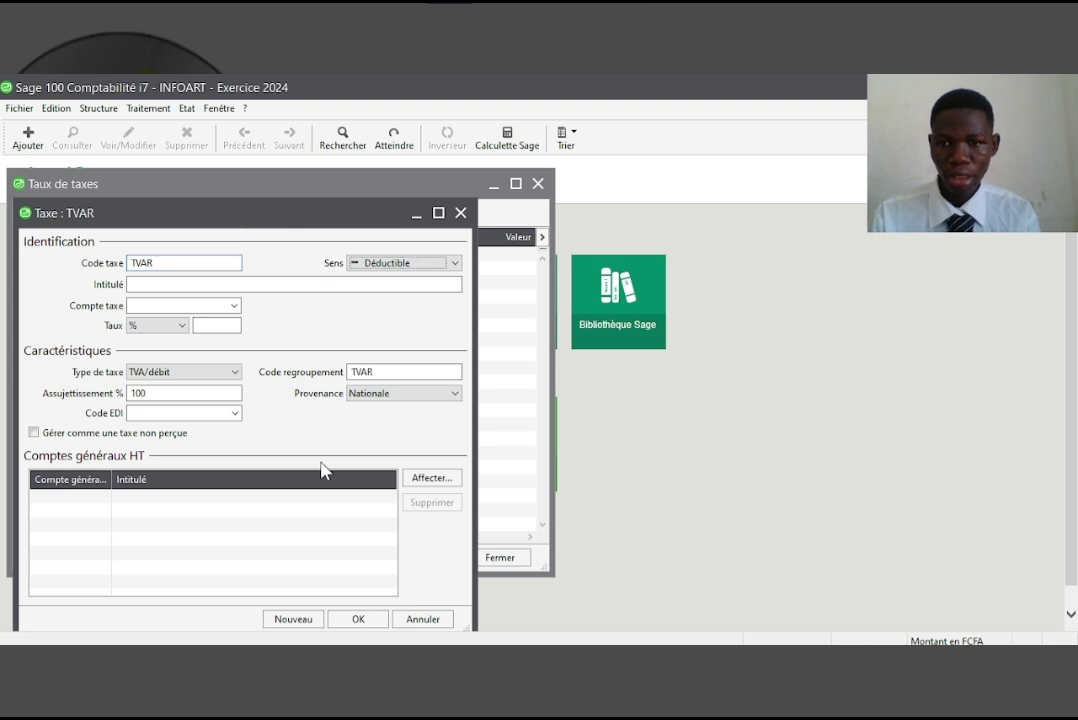
key("Tab")
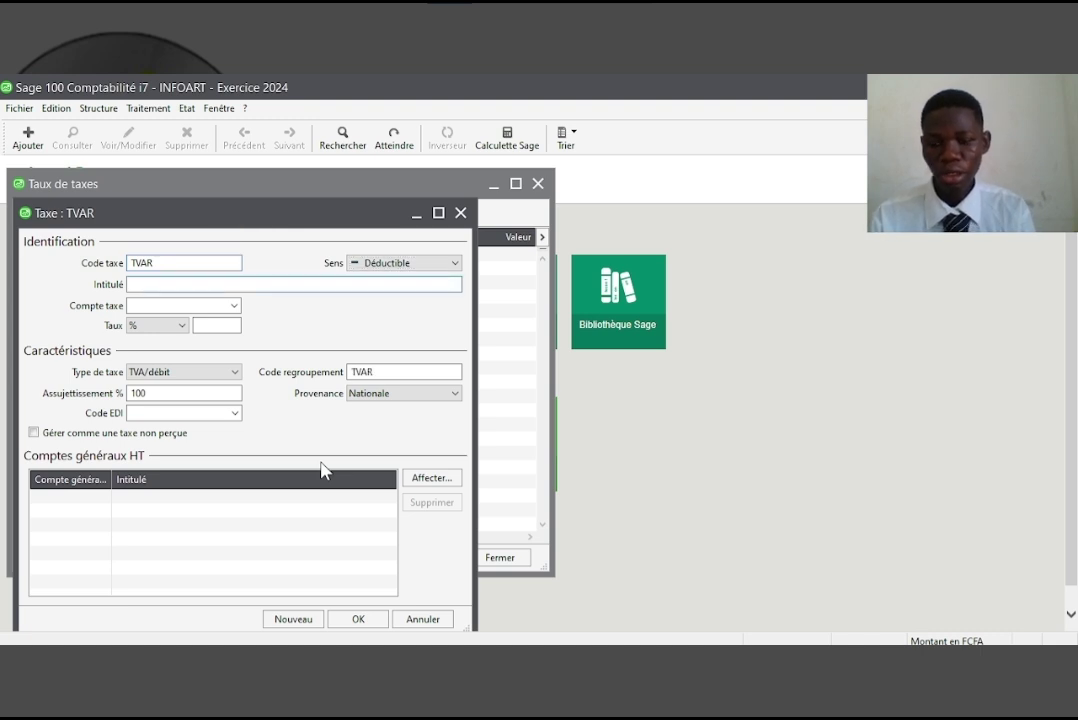
type("TVA ")
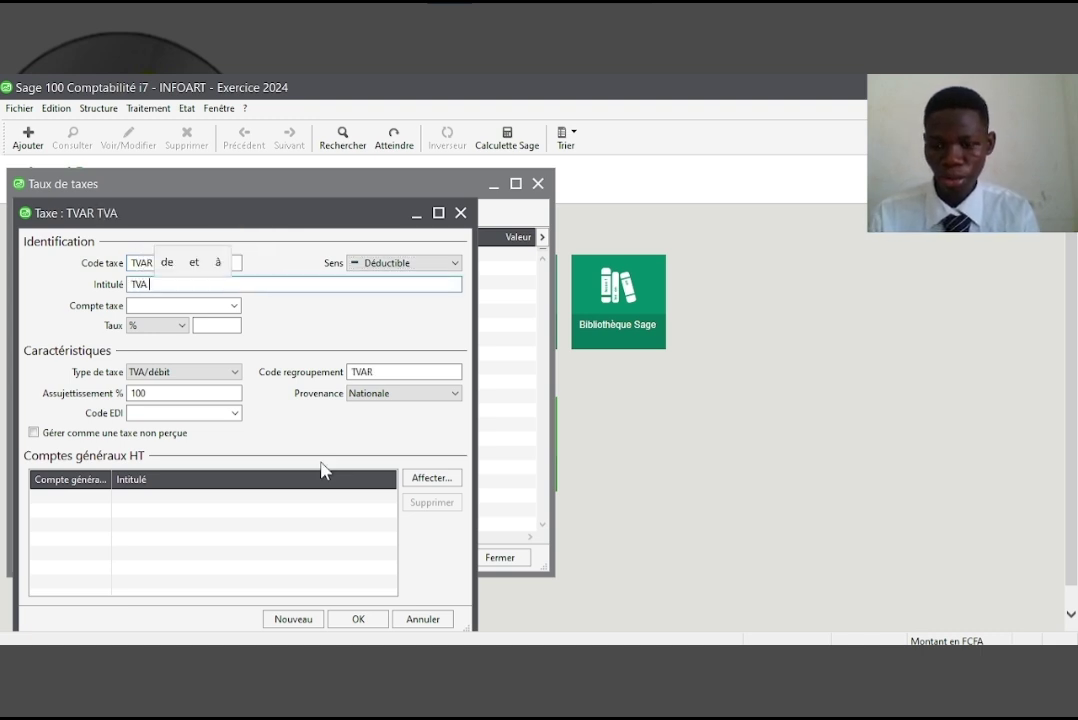
type("recup")
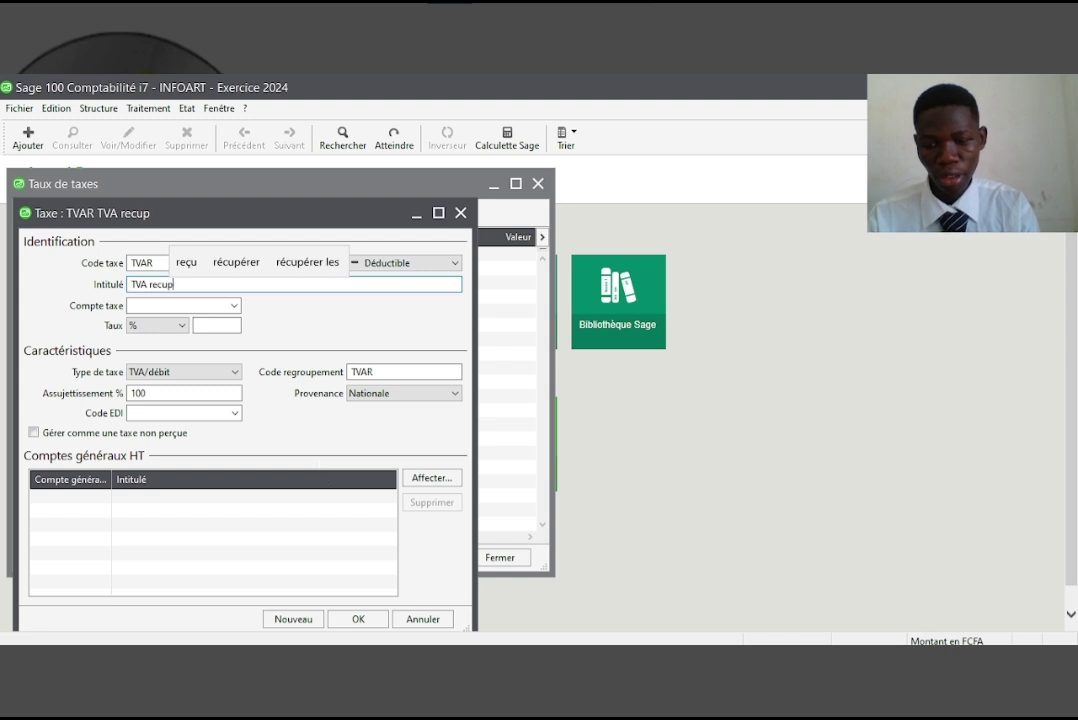
type("erz")
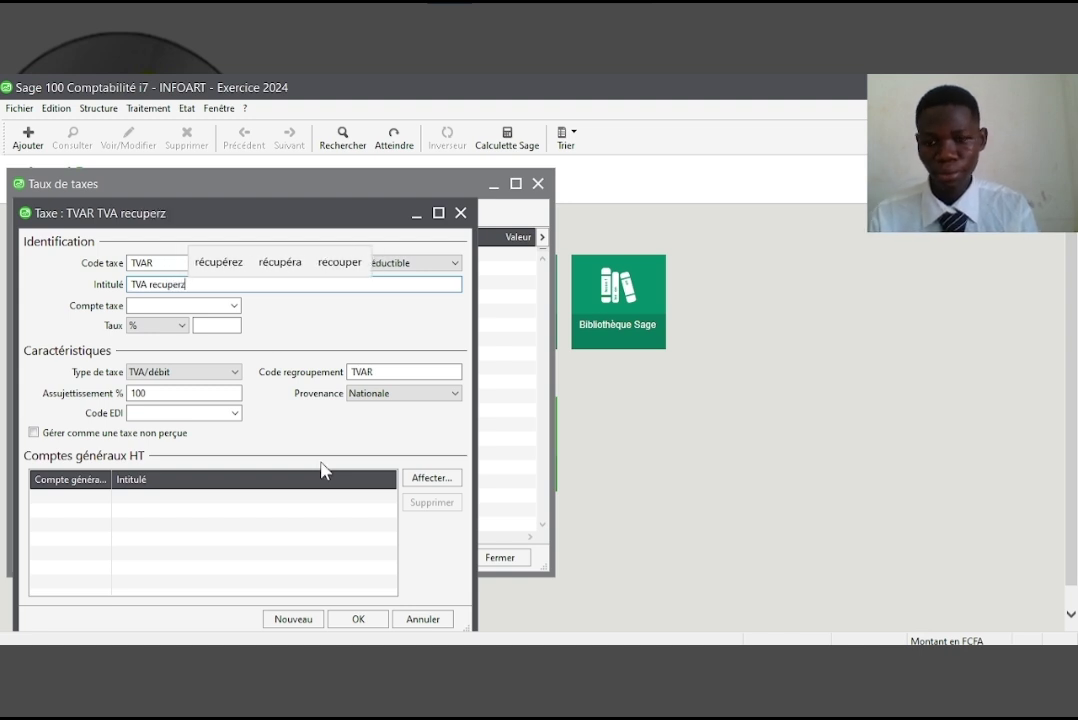
key("BackSpace")
type("able")
key("space")
key("Tab")
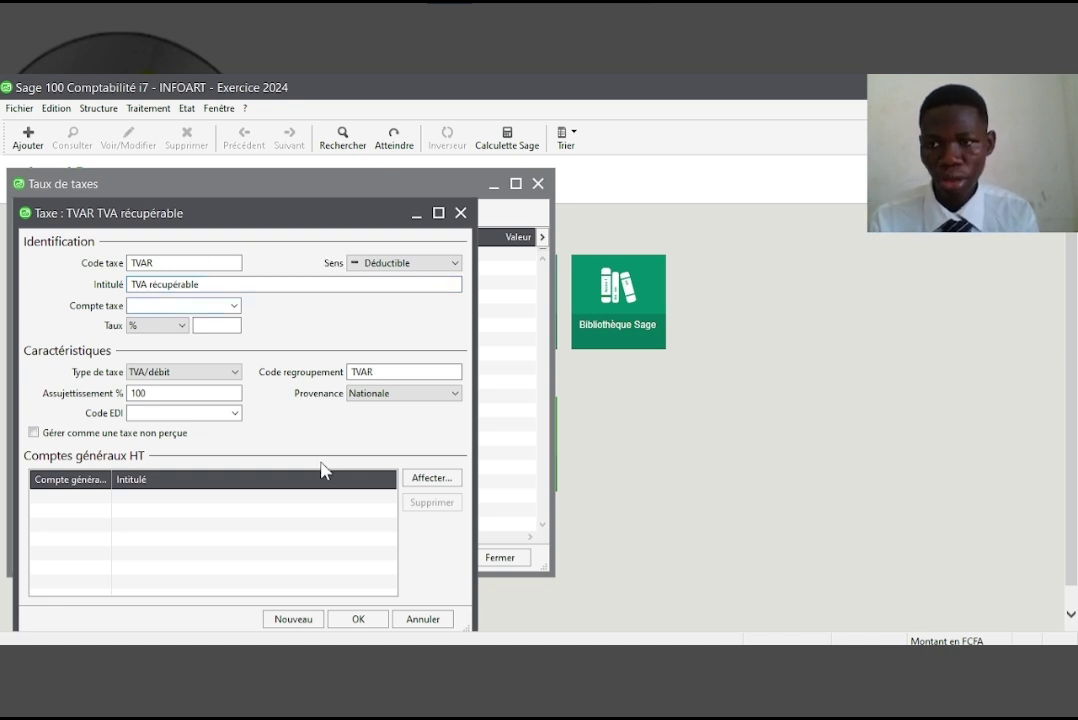
type("455000")
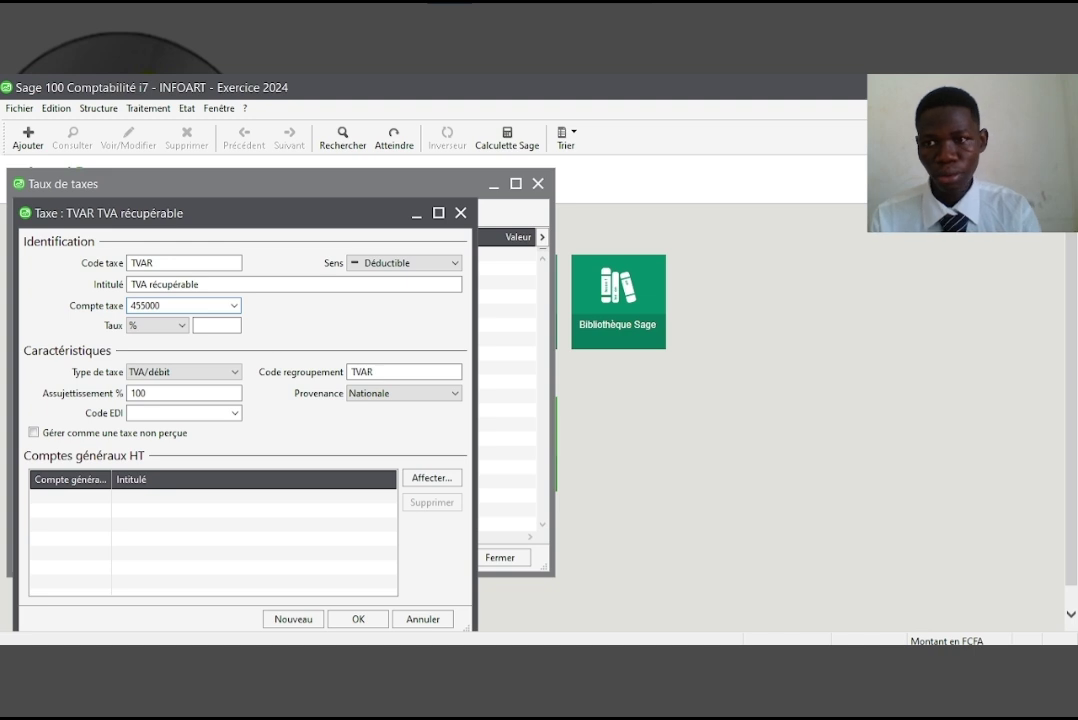
key("Tab")
key("Tab")
type("18")
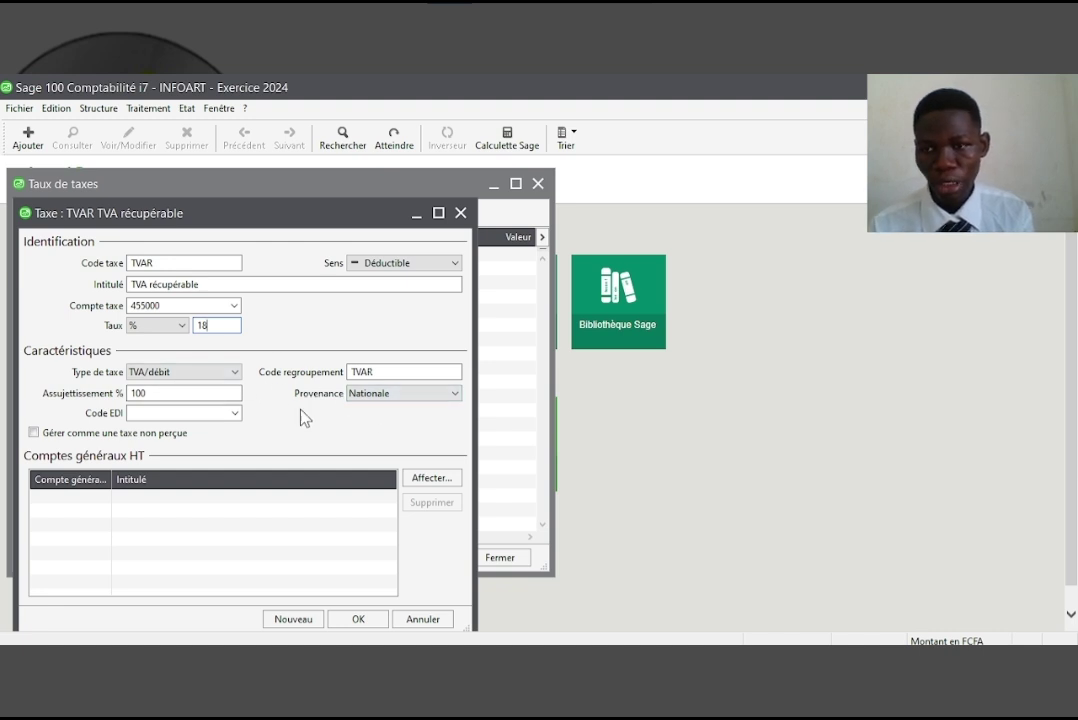
Create account 455000, link purchases account 601000 to TVAR, and save the tax
left_click(437, 480)
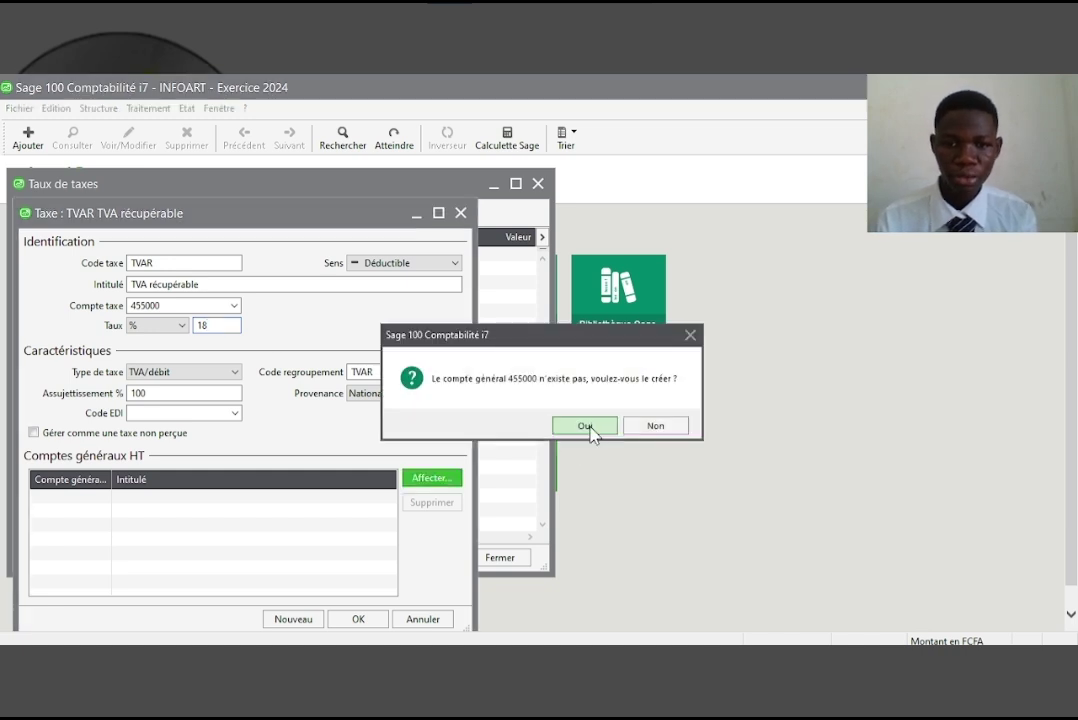
left_click(586, 426)
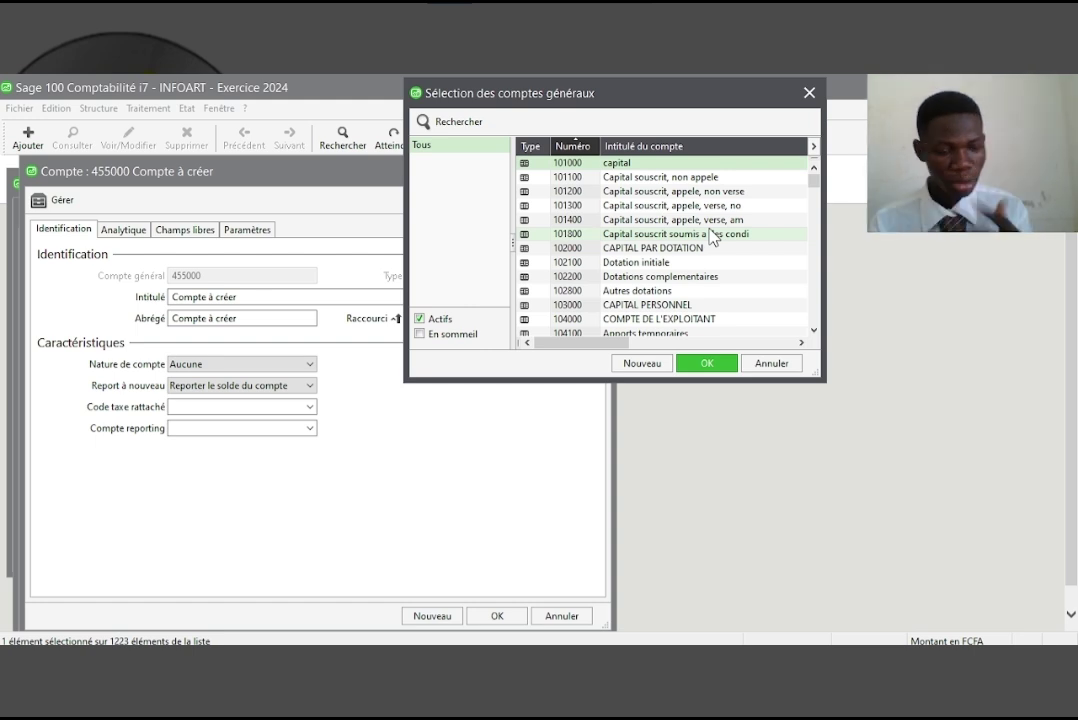
key("6")
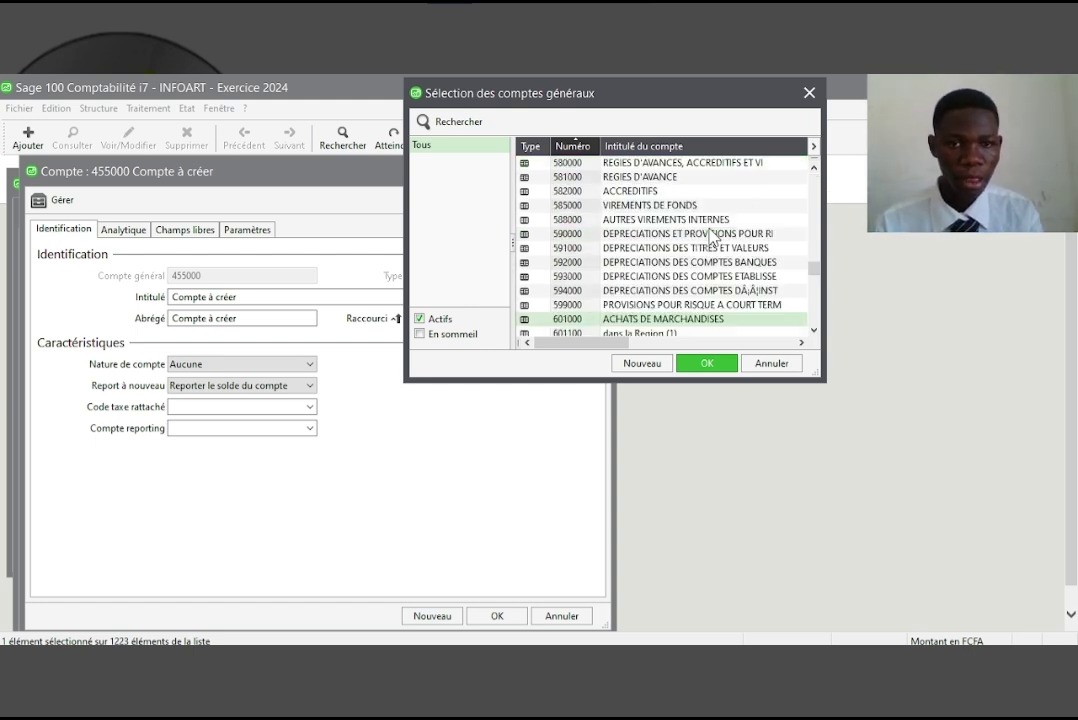
left_click(703, 363)
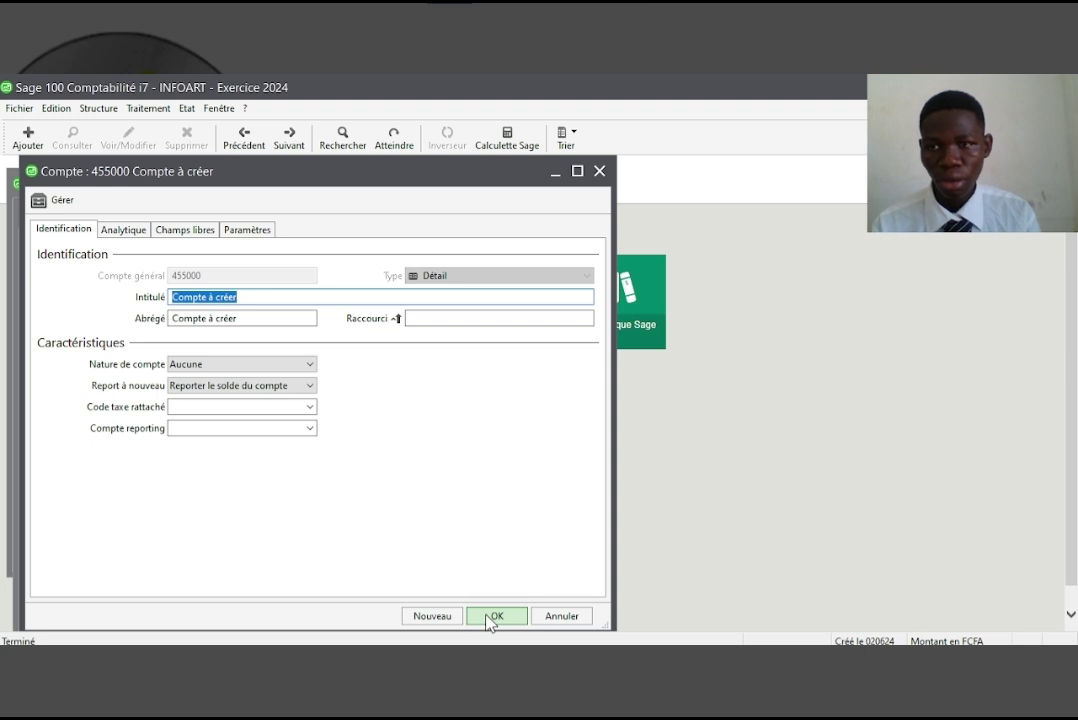
left_click(490, 618)
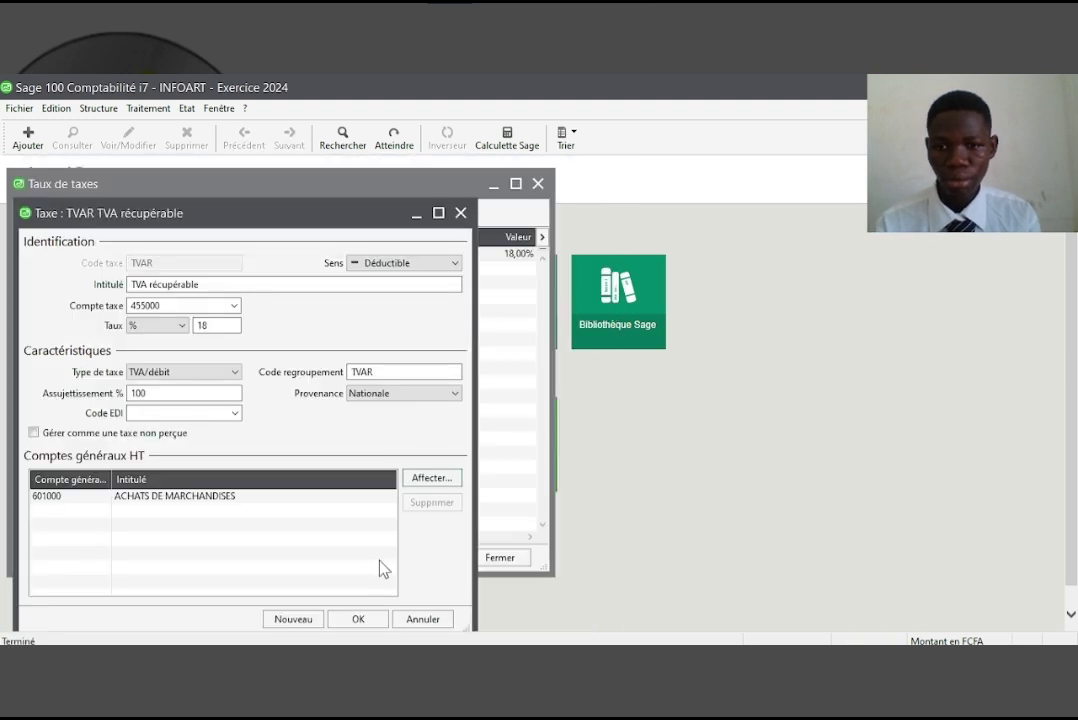
left_click(360, 619)
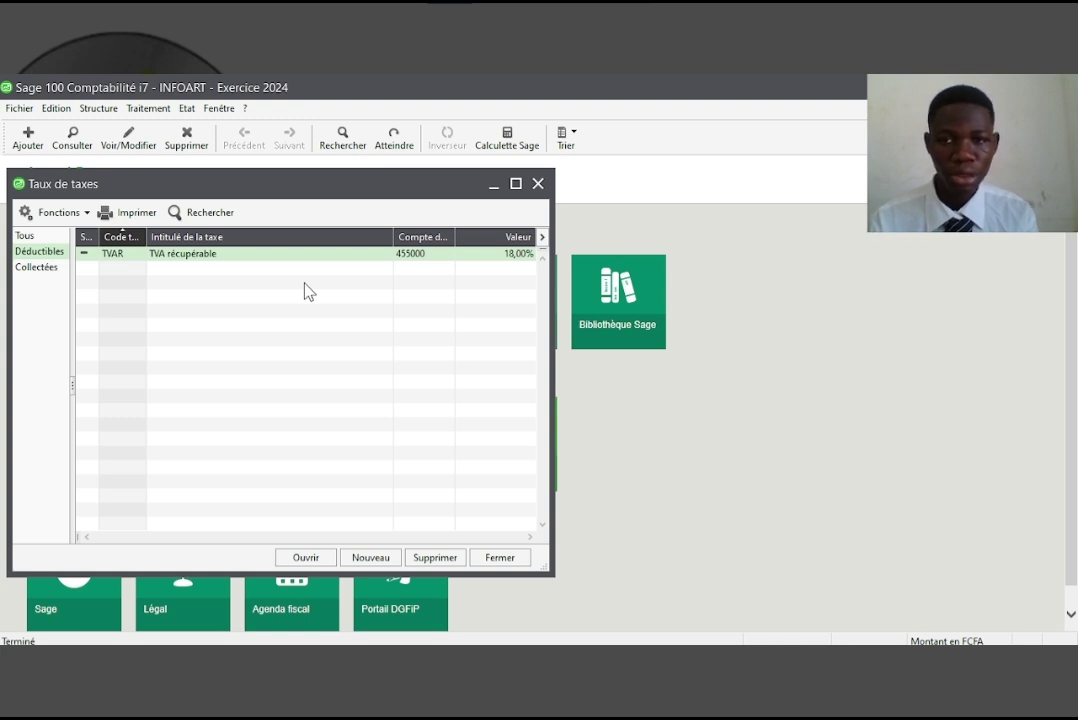
Enter a new collected tax TVAF 'TVA facturée' on account 443000 at an 18% rate
left_click(37, 269)
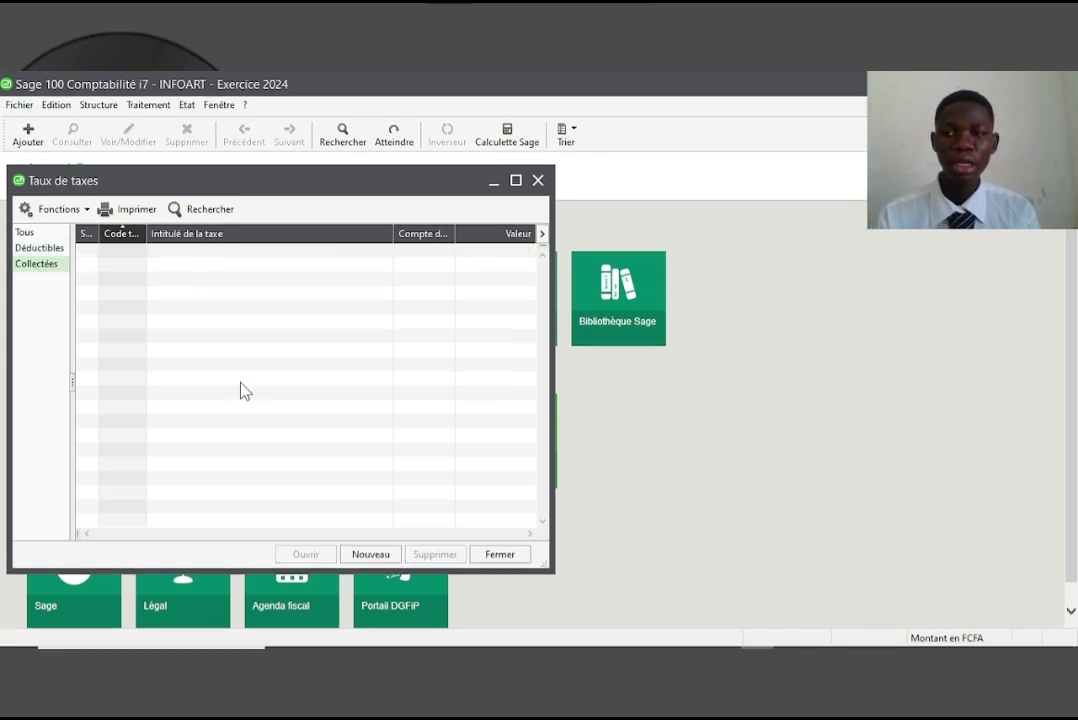
left_click(374, 553)
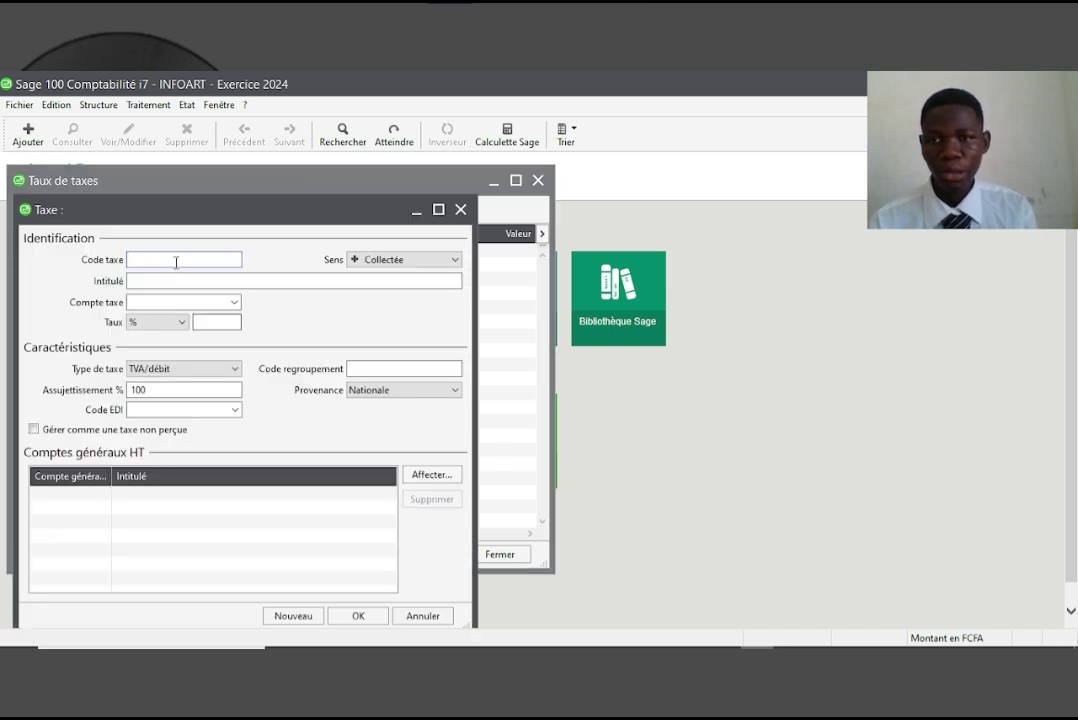
type("TVAF")
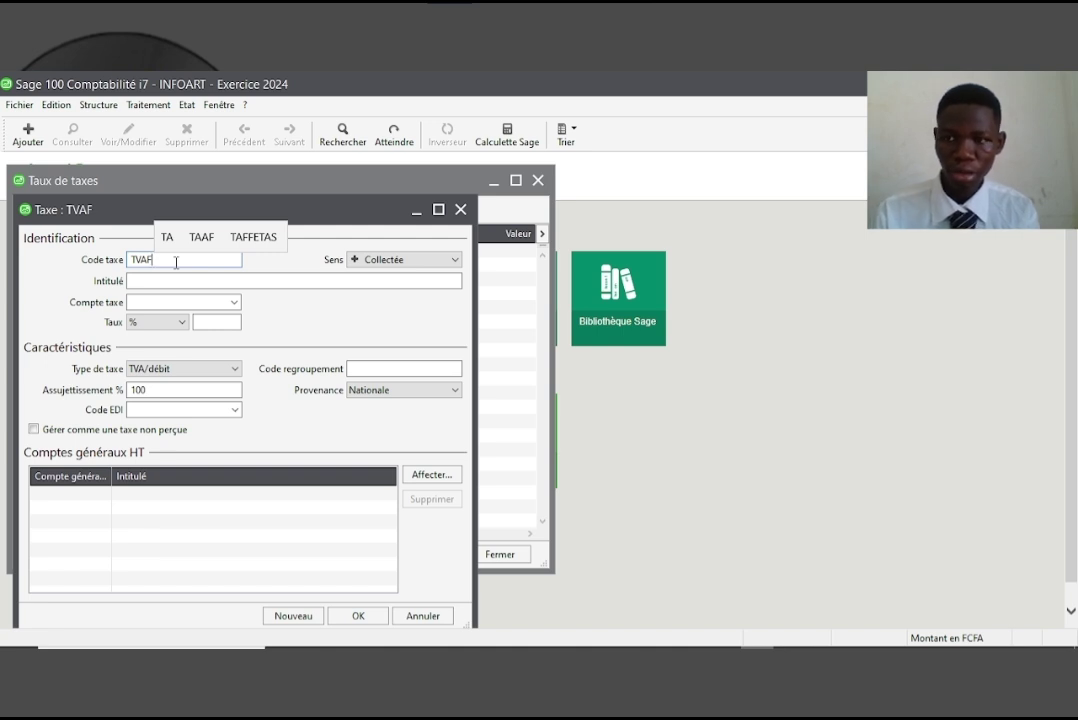
key("Tab")
key("Tab")
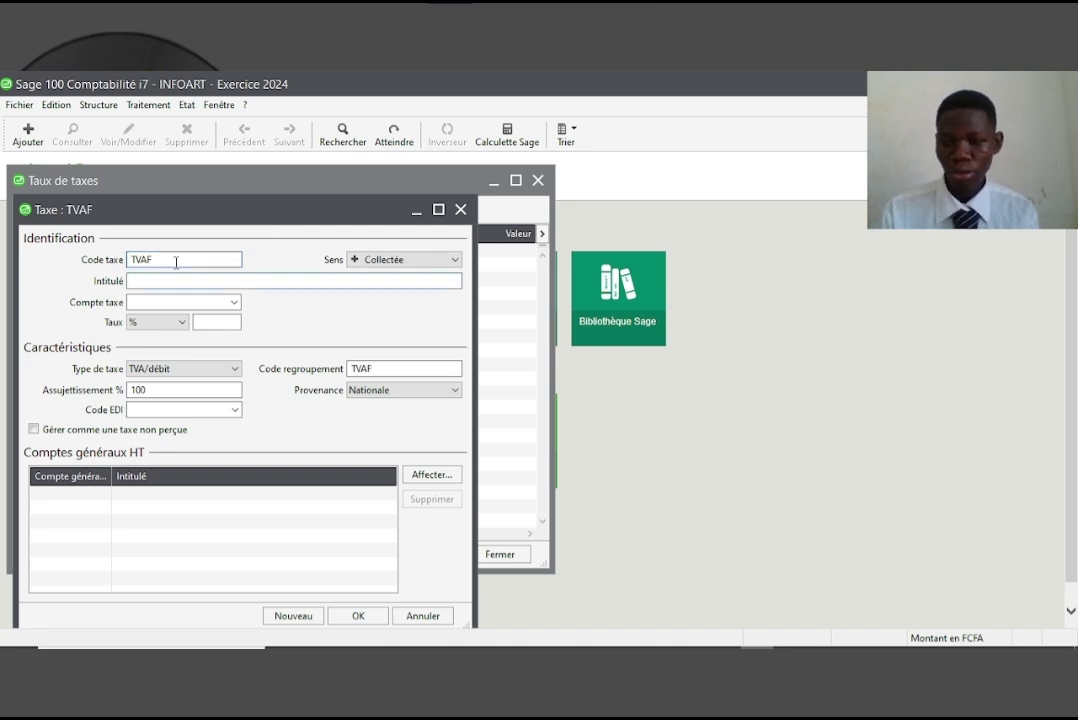
type("TVA ")
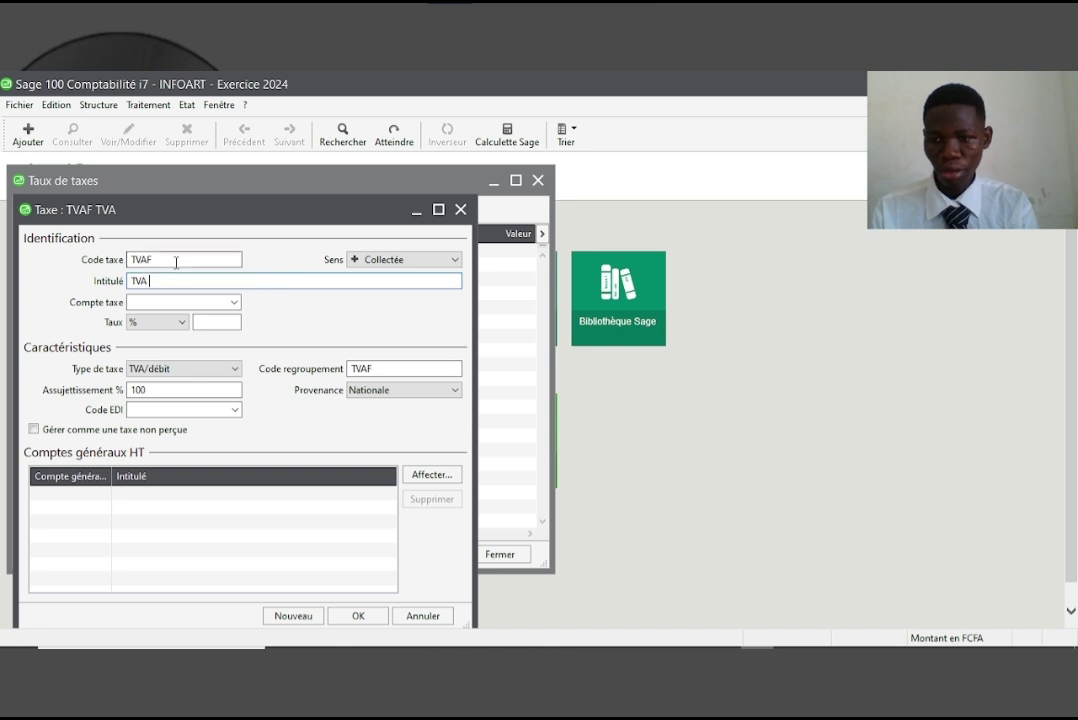
type("fact")
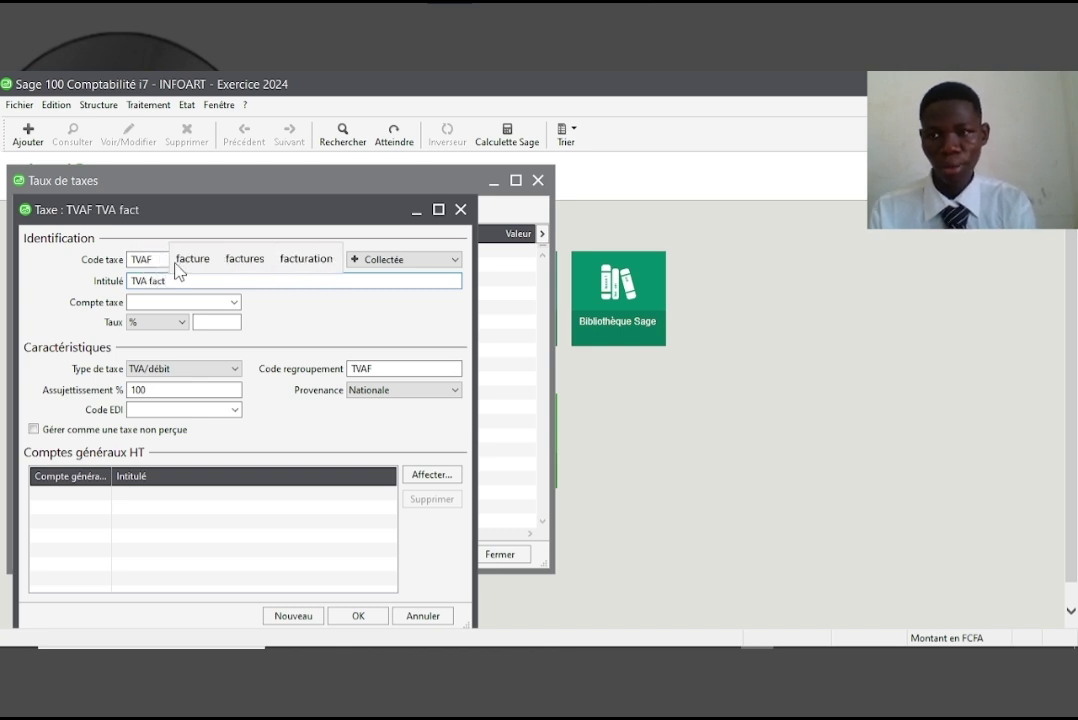
type("uee")
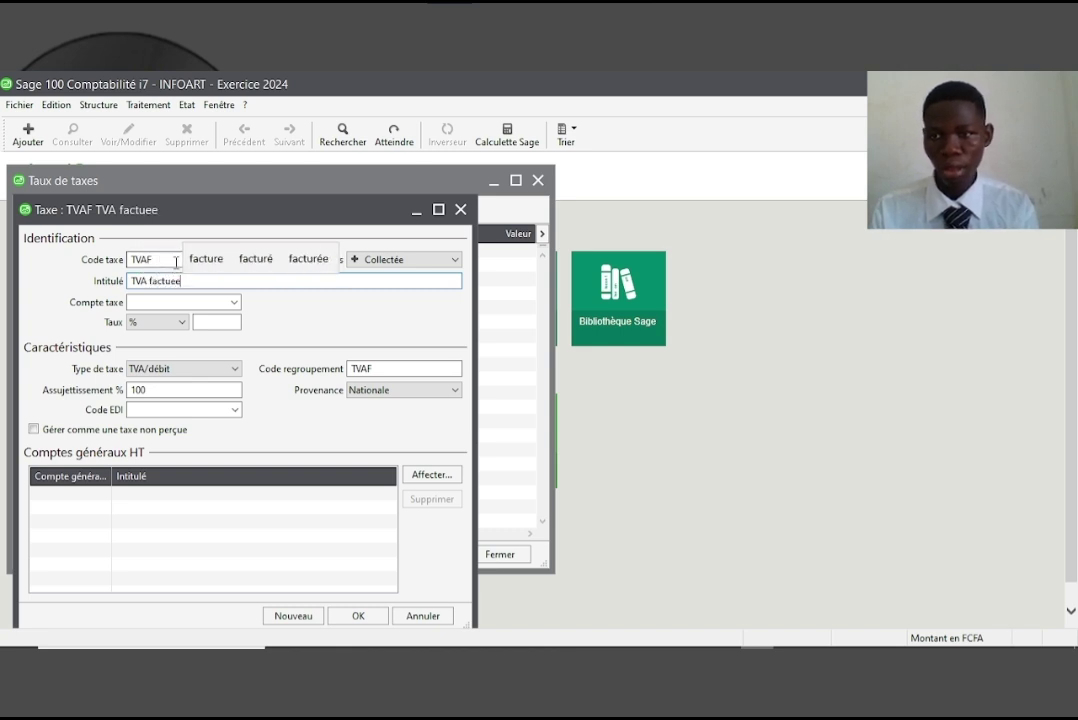
key("Right")
key("Right")
key("Return")
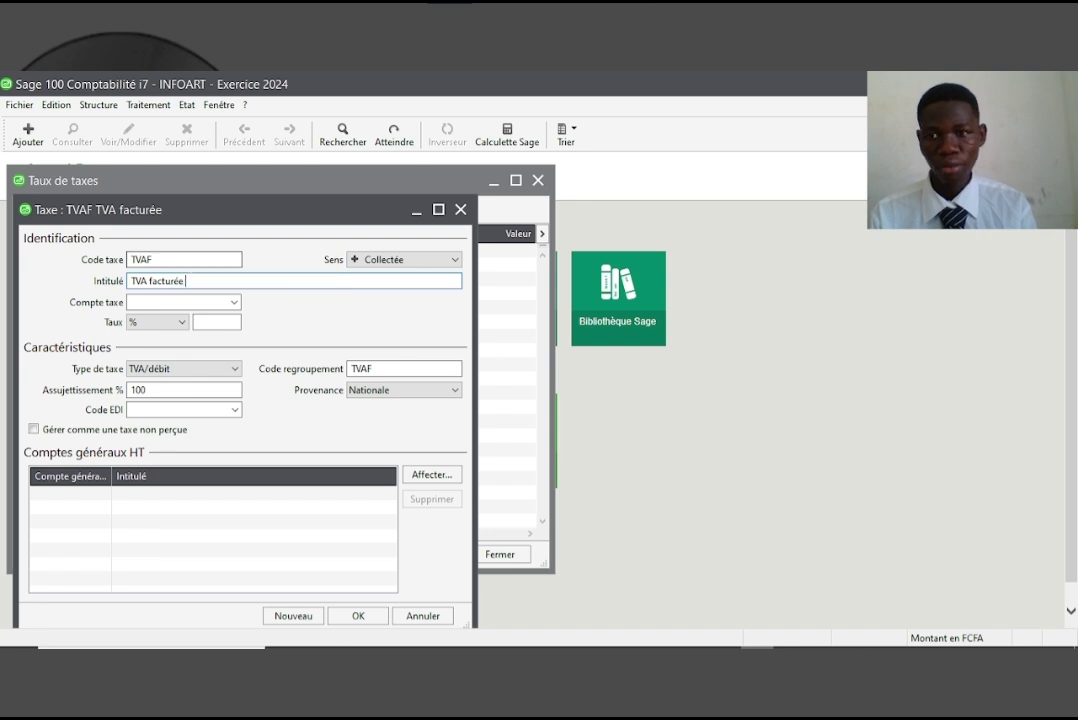
key("Tab")
type("4")
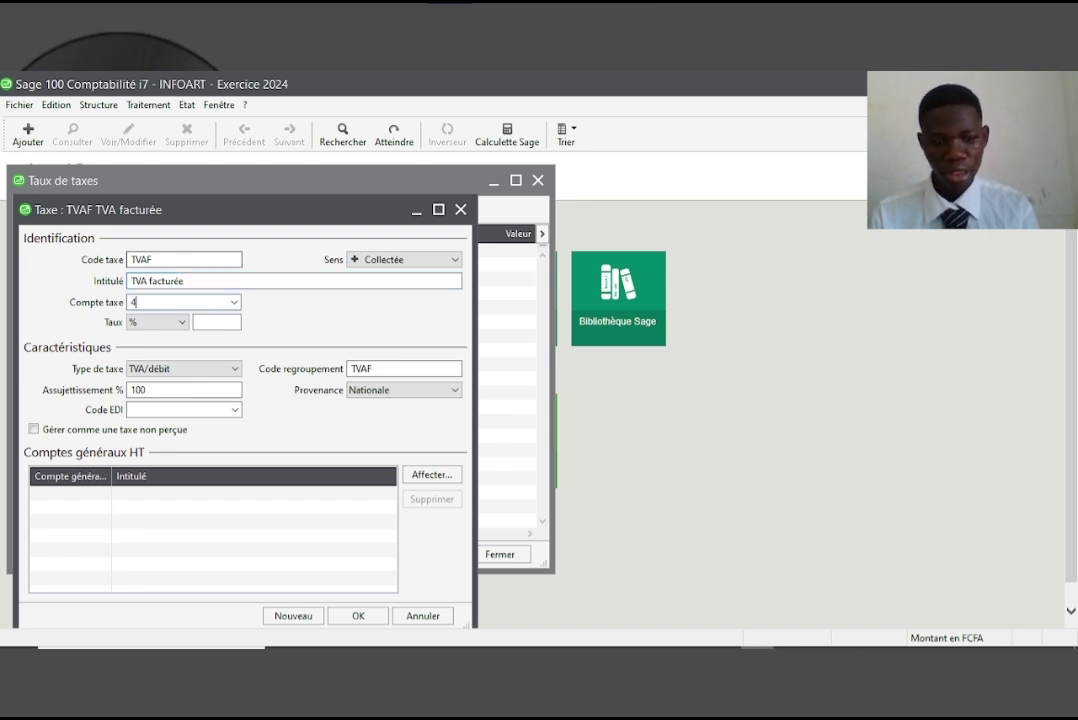
type("43000")
left_click(213, 322)
type("18")
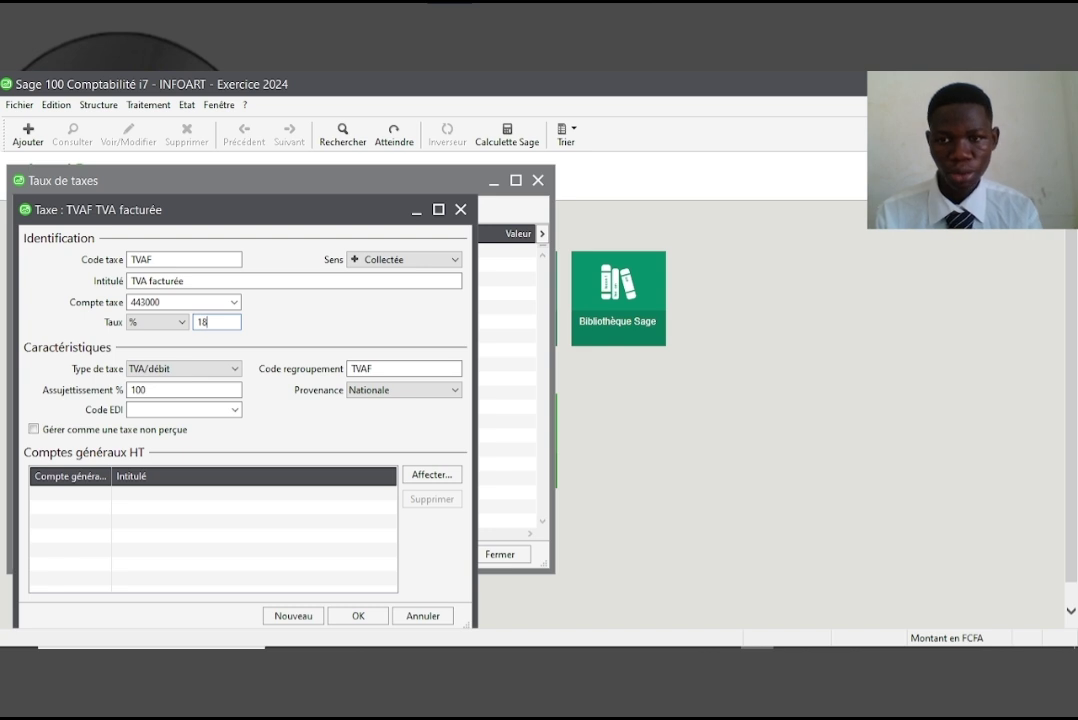
Link TVAF to account 701000 VENTES DE MARCHANDISES, save it and close the tax list
left_click(431, 475)
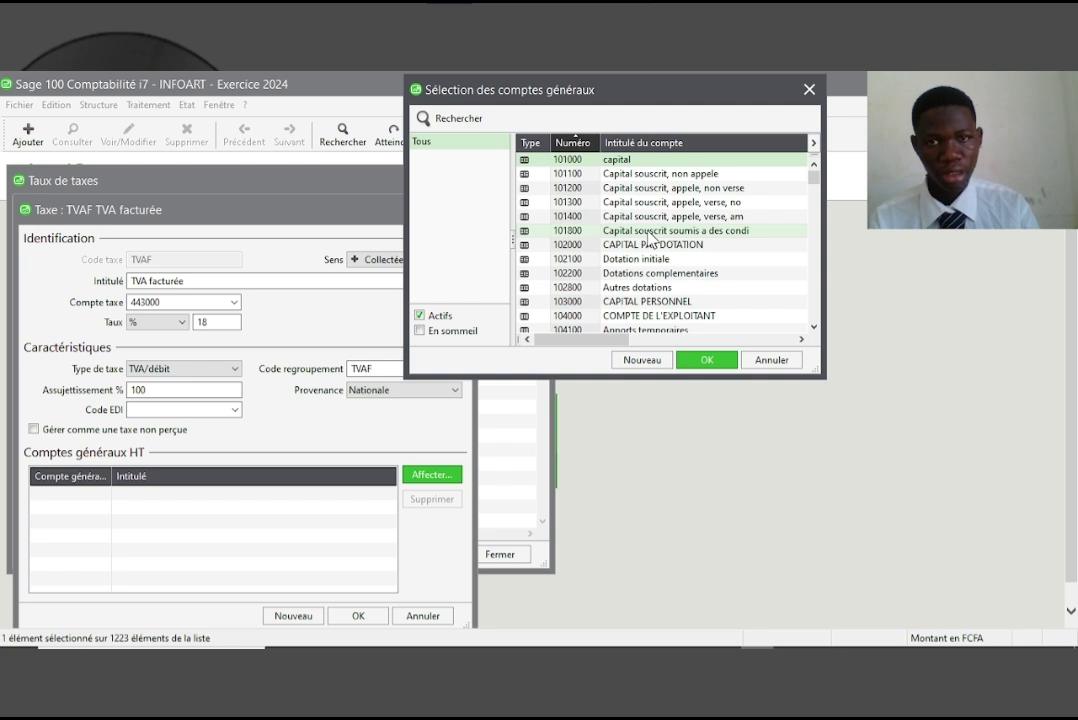
key("7")
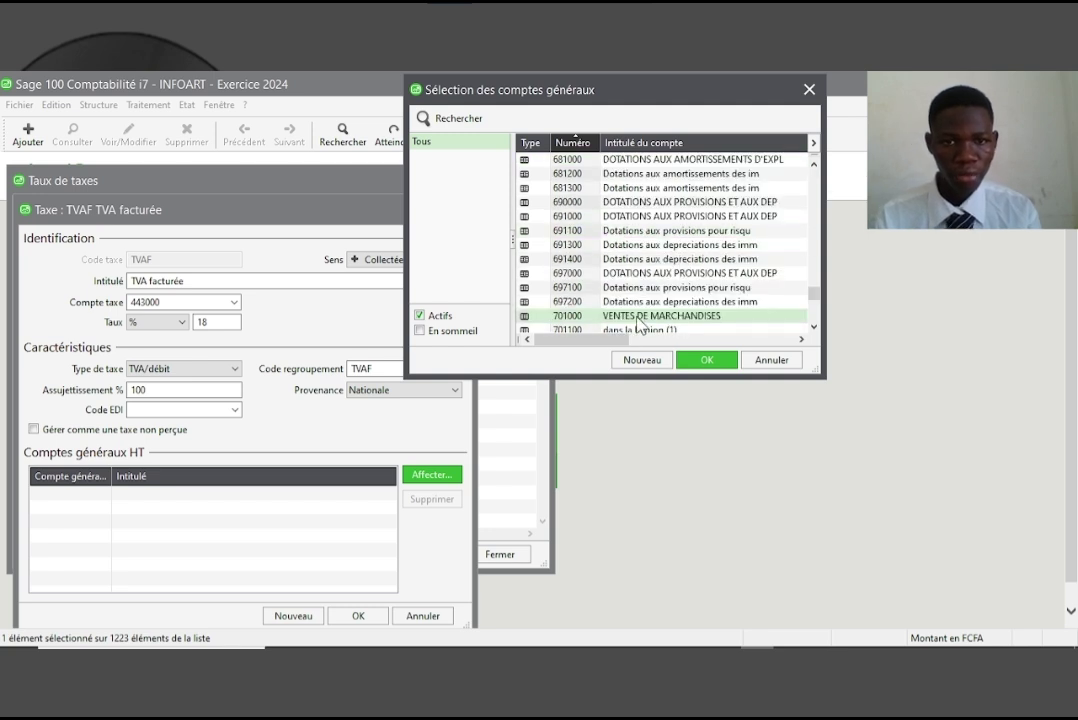
double_click(640, 313)
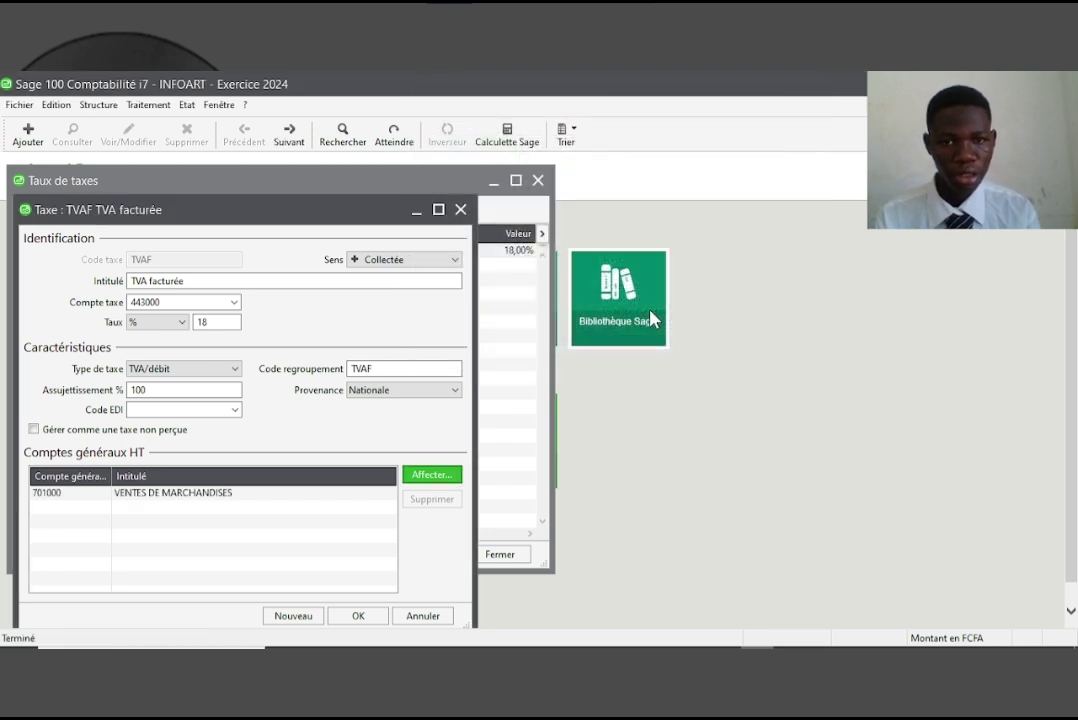
left_click(366, 619)
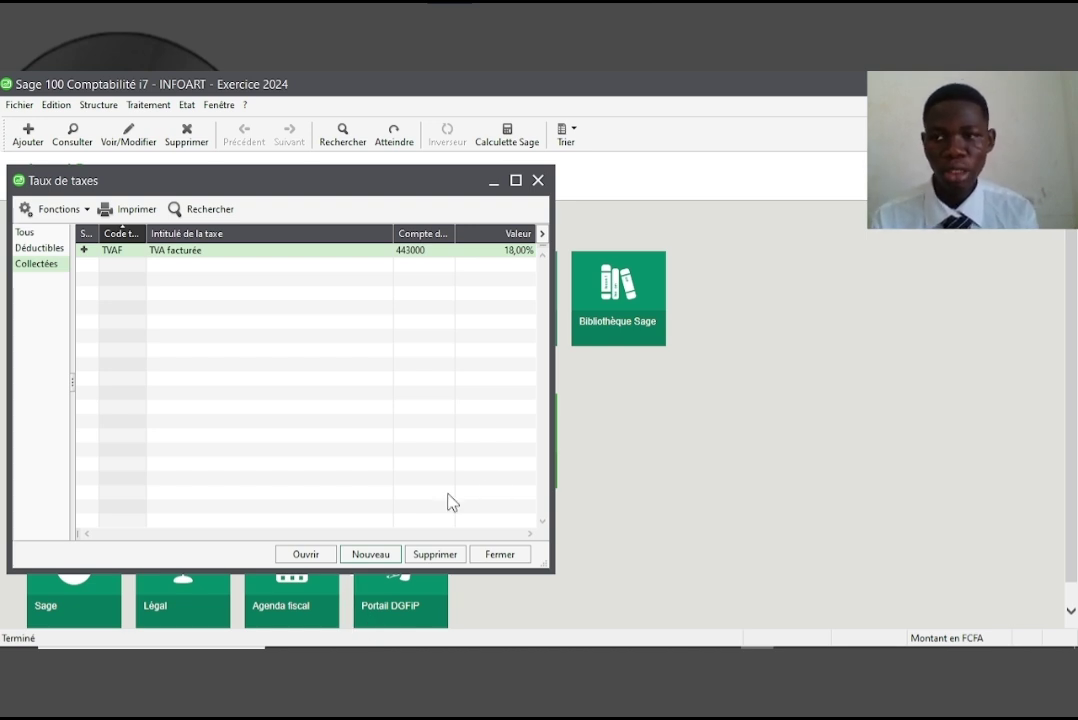
left_click(500, 556)
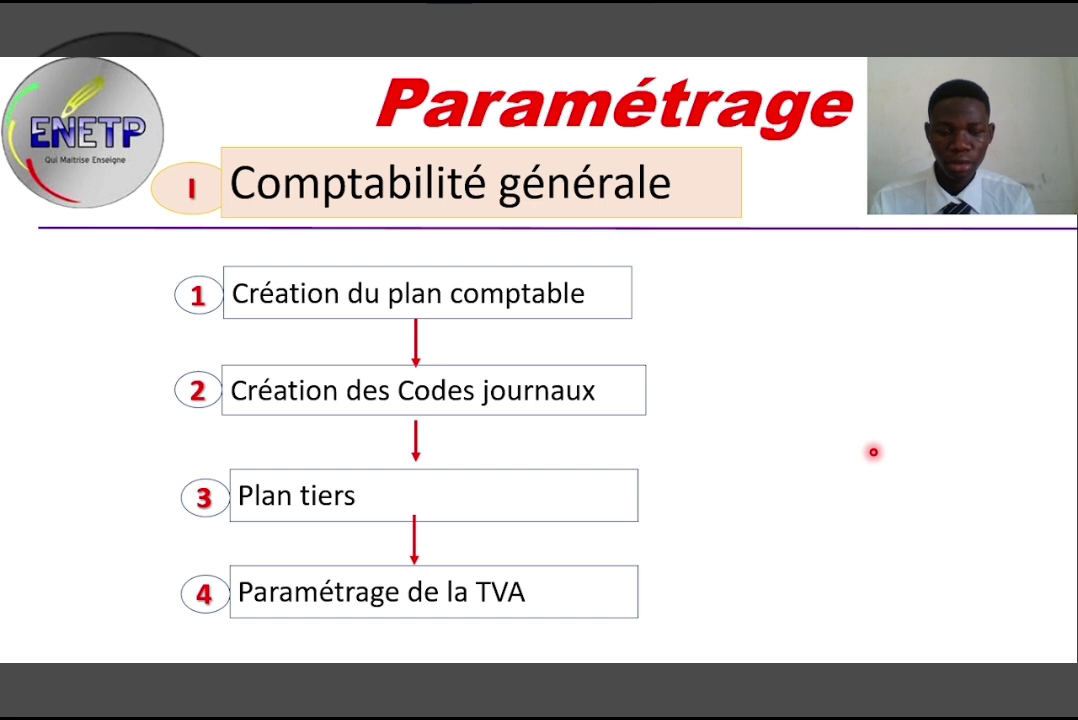
Advance to the Comptabilité Analytique slide and return to Sage 100 Comptabilité
key("Right")
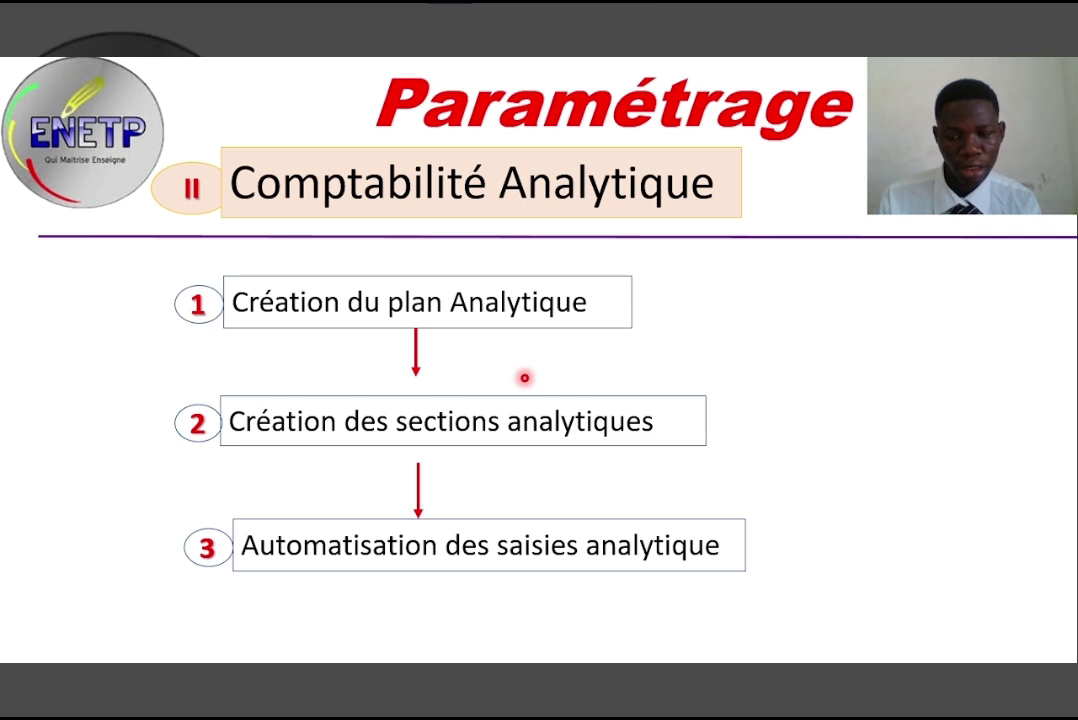
key("alt+Tab")
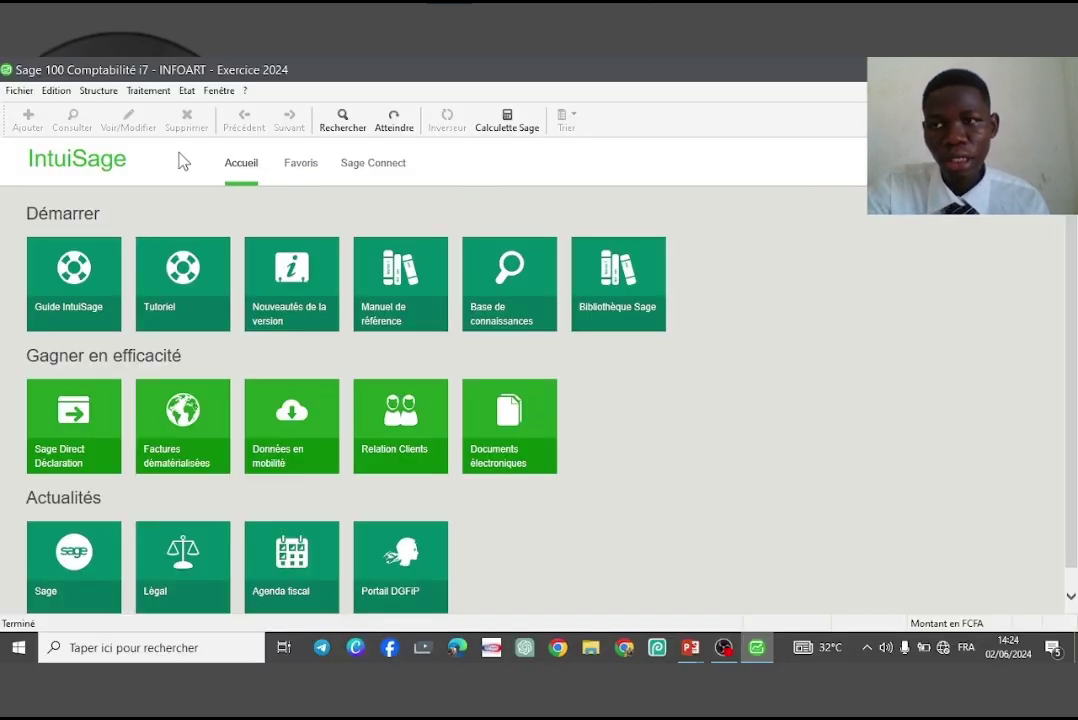
In Paramètres société > Analytique, rename Plan 1 to 'Boulangerie' and save it
left_click(22, 94)
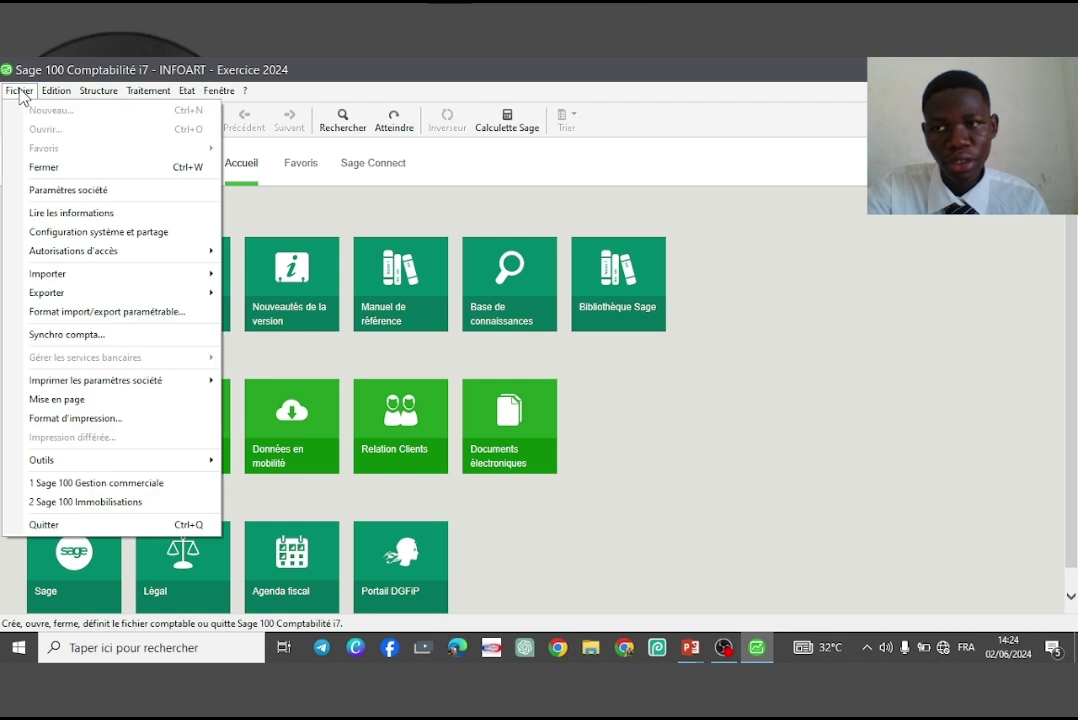
left_click(90, 192)
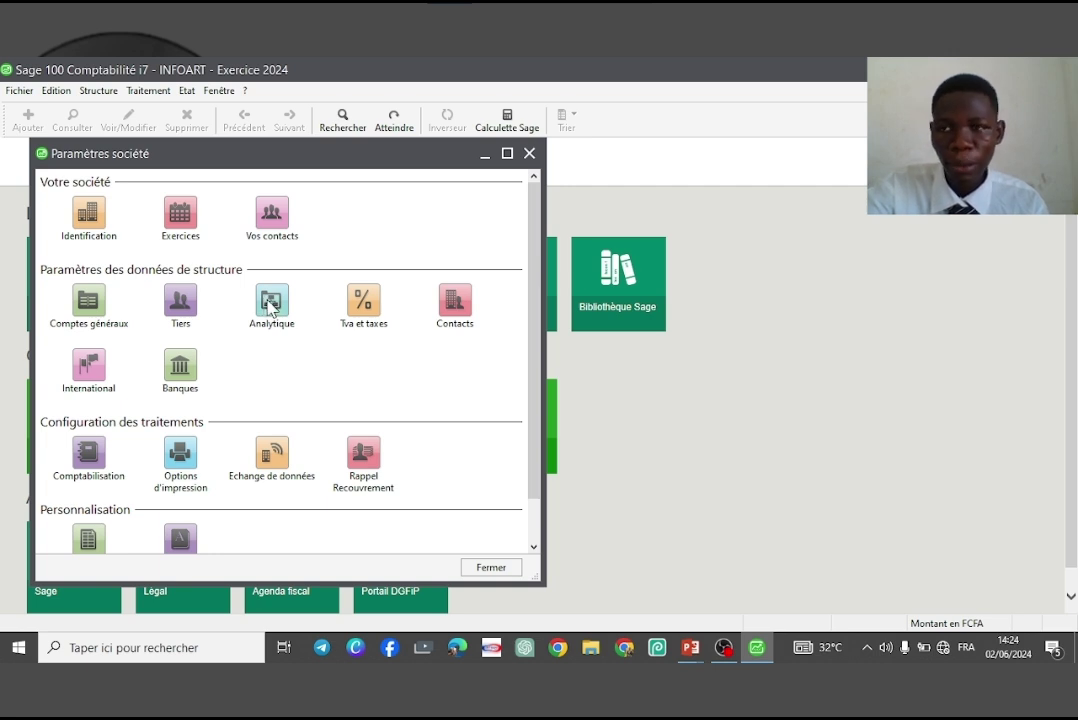
double_click(270, 305)
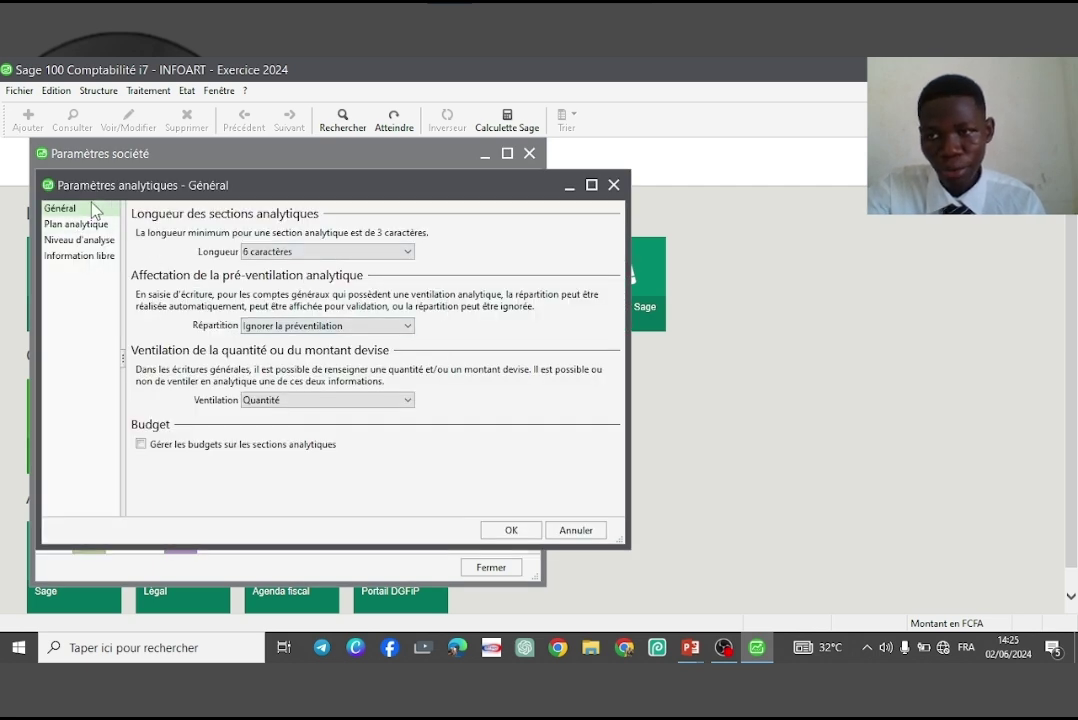
left_click(66, 225)
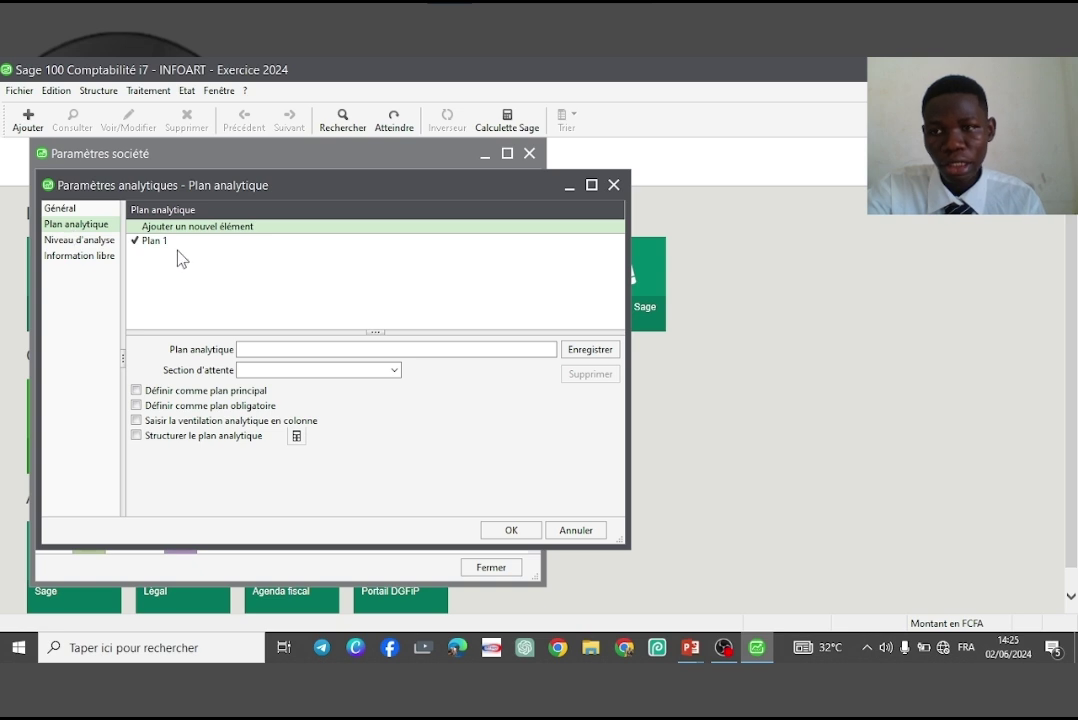
left_click(177, 244)
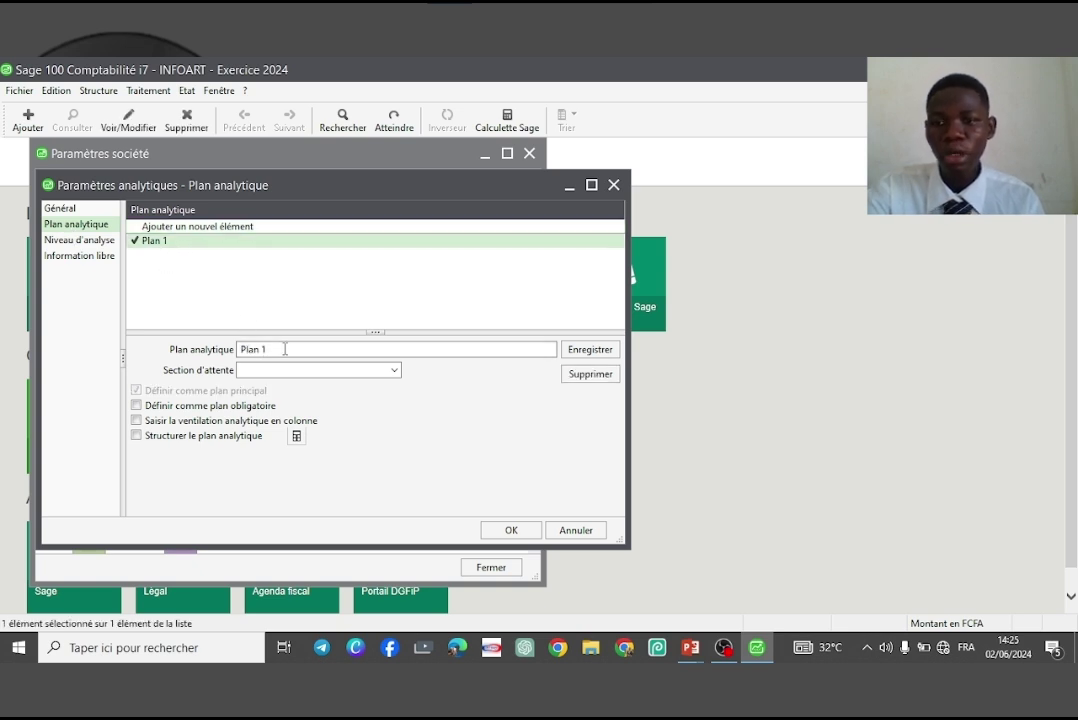
left_click_drag(277, 349, 180, 356)
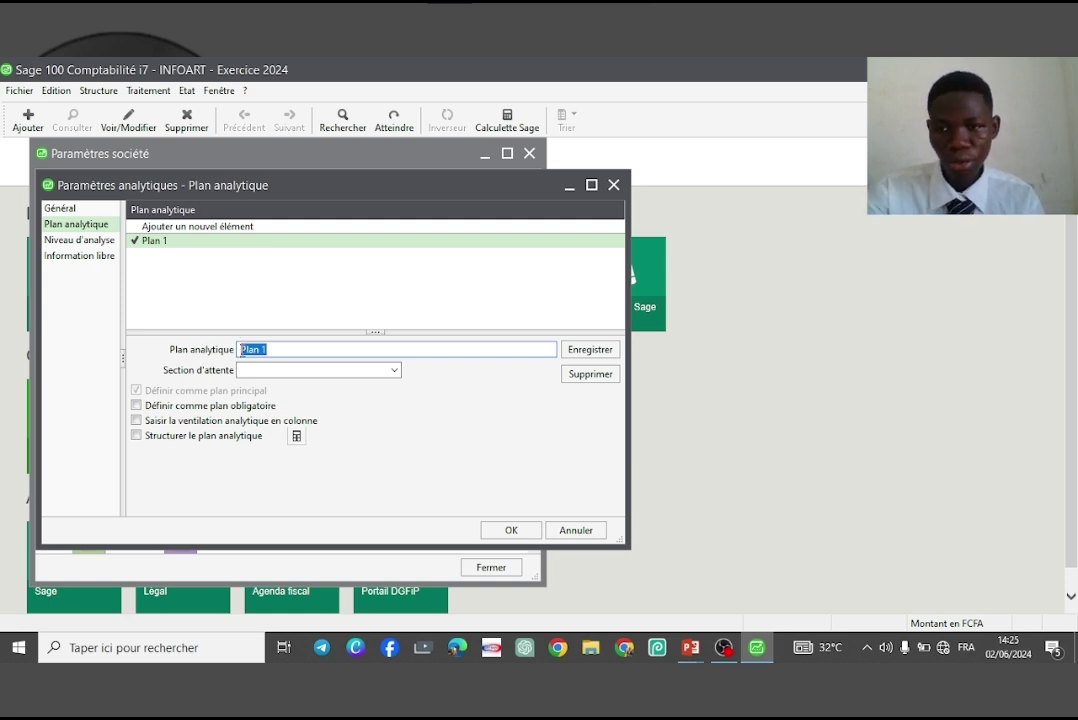
type("o")
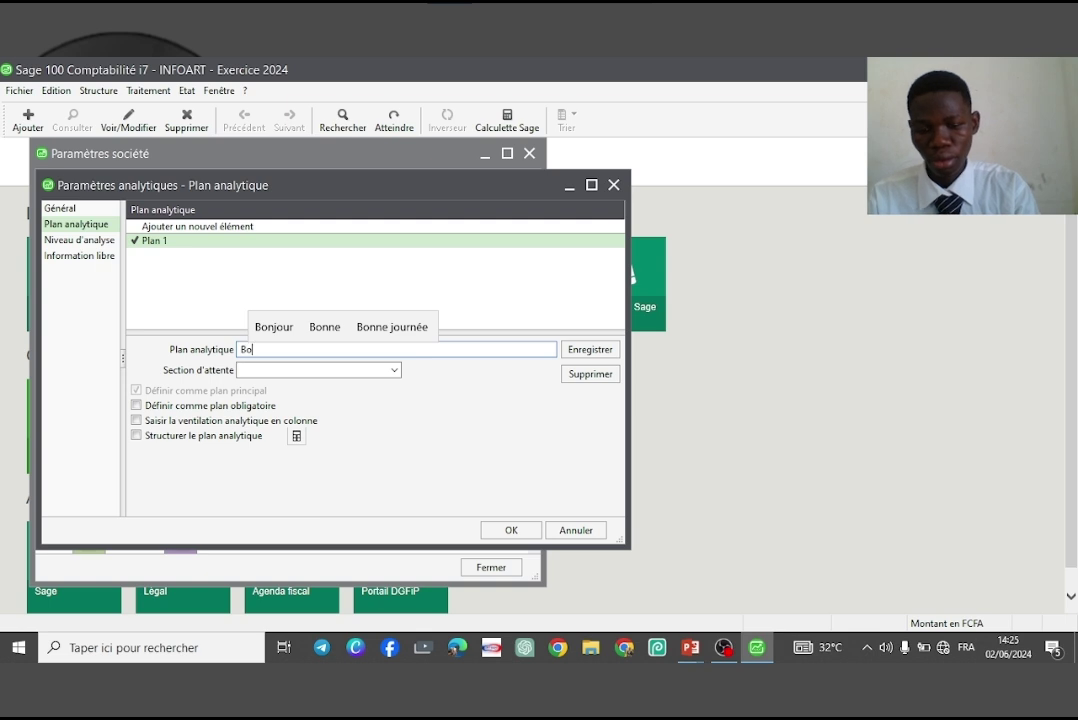
type("ulangerie")
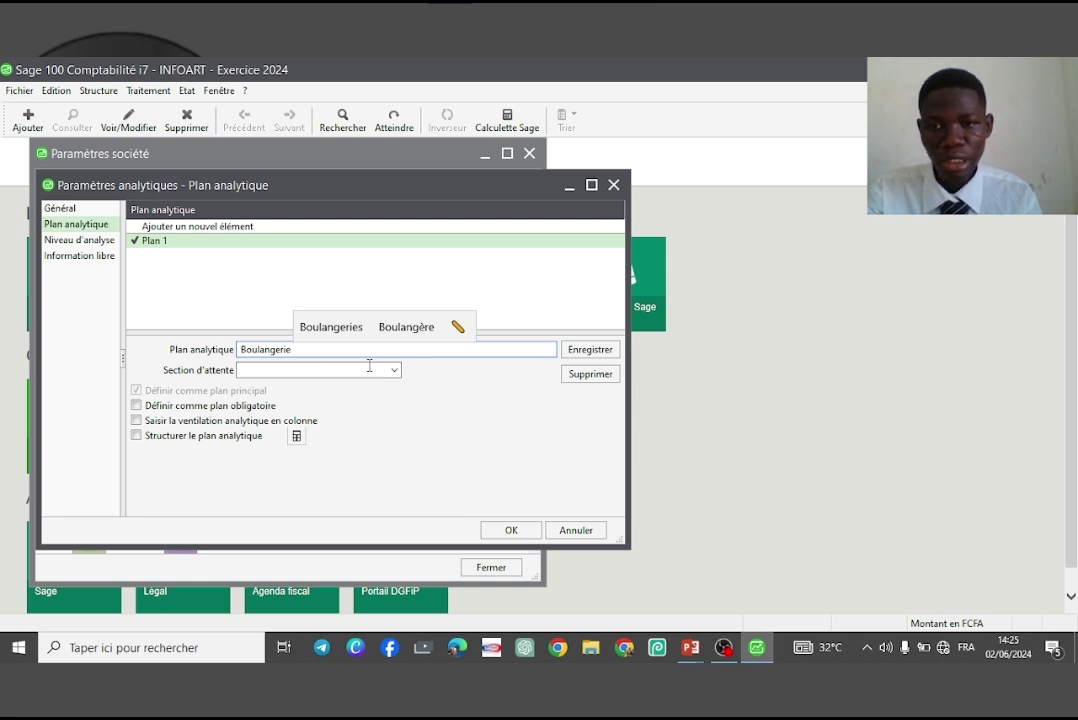
left_click(588, 352)
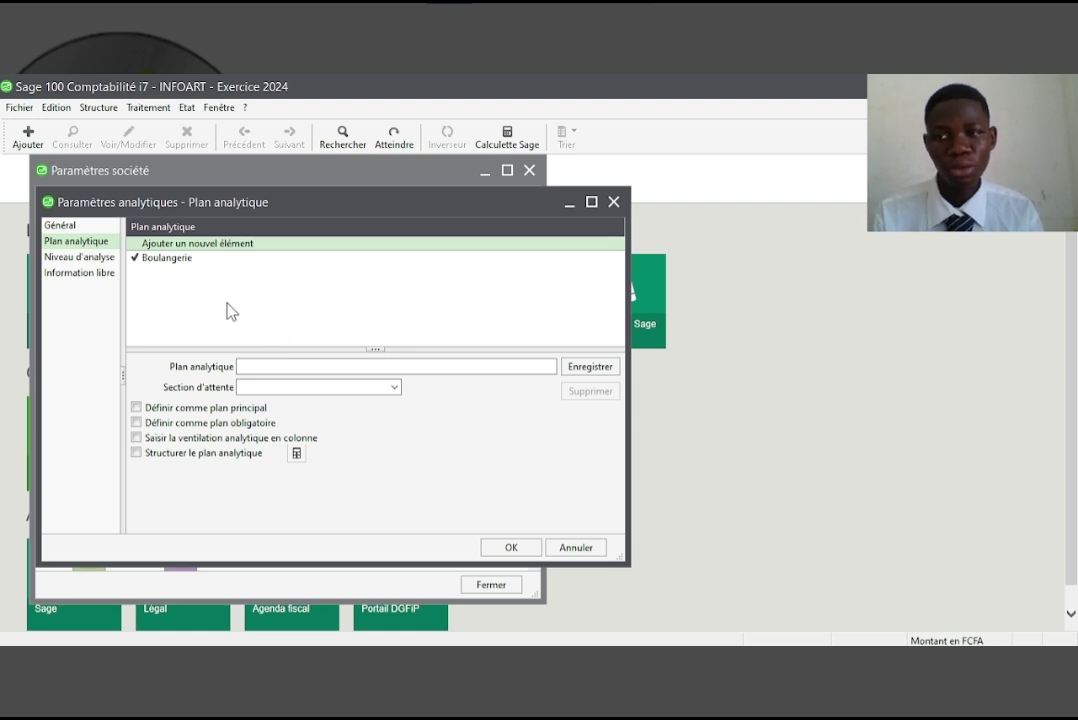
Add the analysis level Approvisionnement
left_click(56, 257)
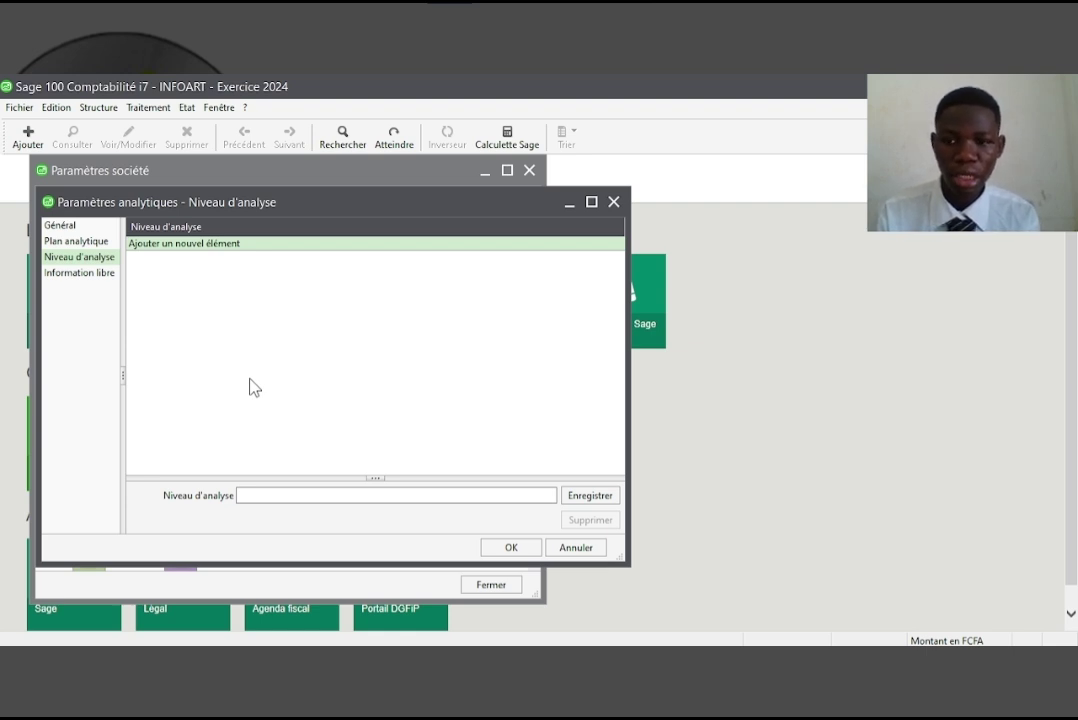
left_click(272, 494)
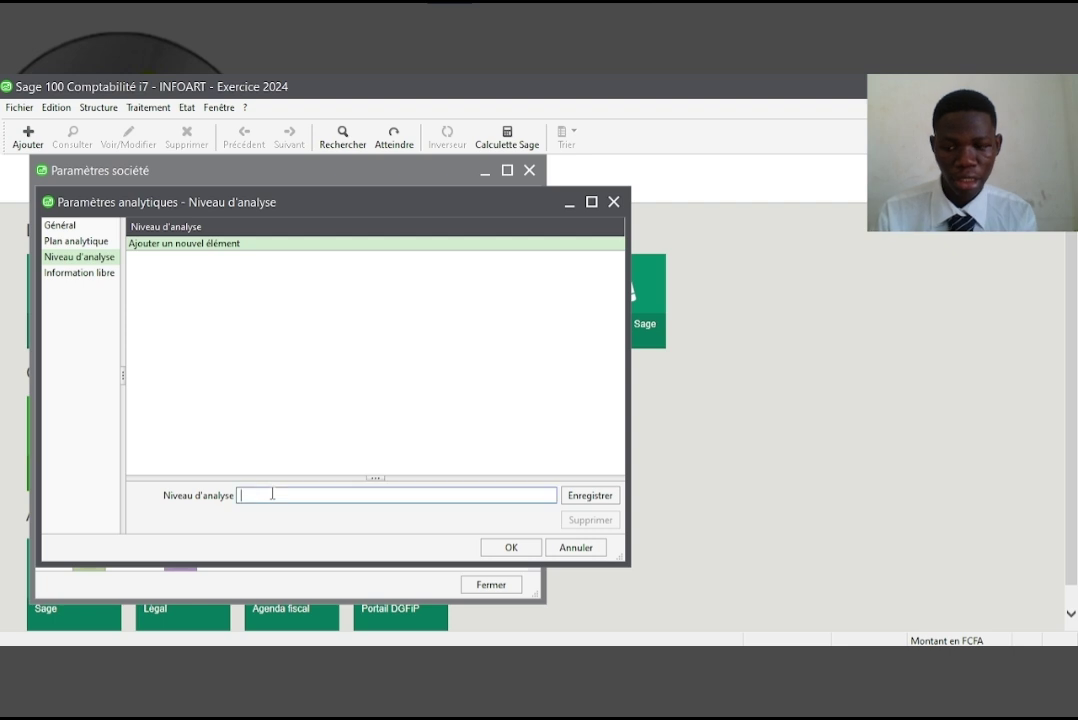
type("Approv")
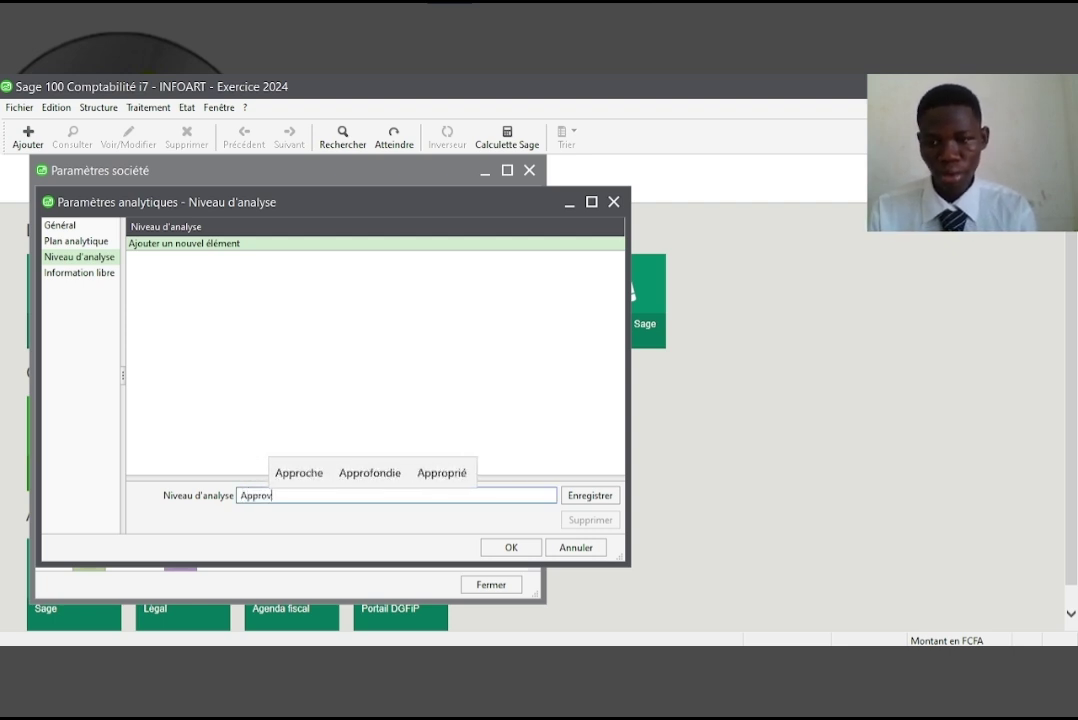
type(".vision")
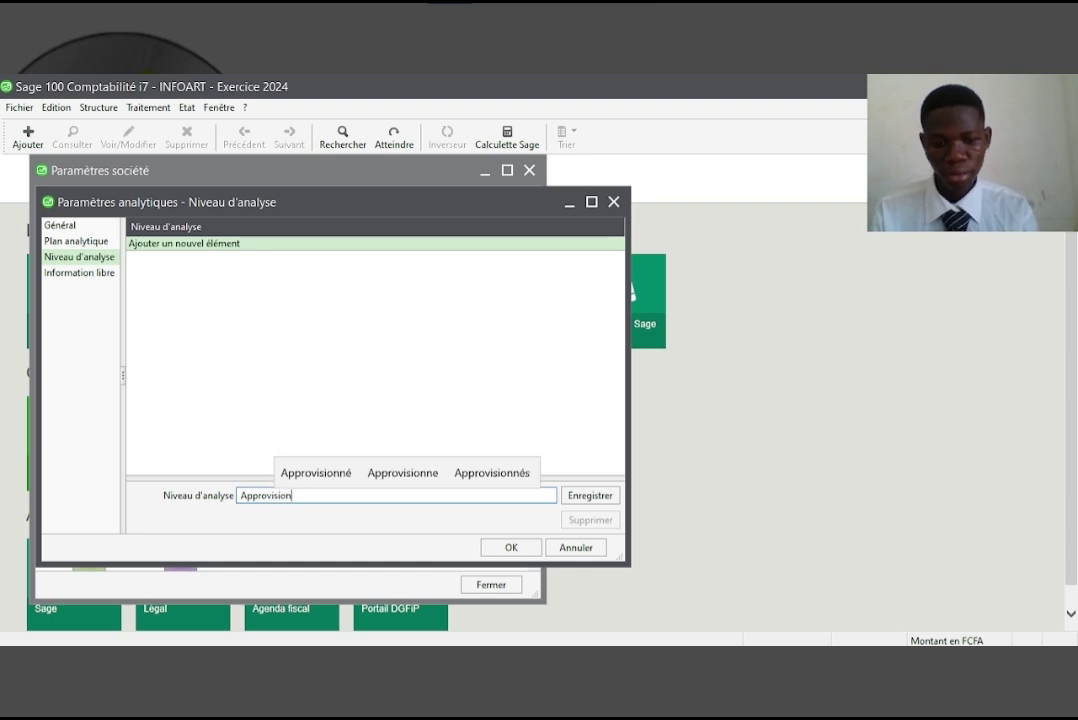
key("Up")
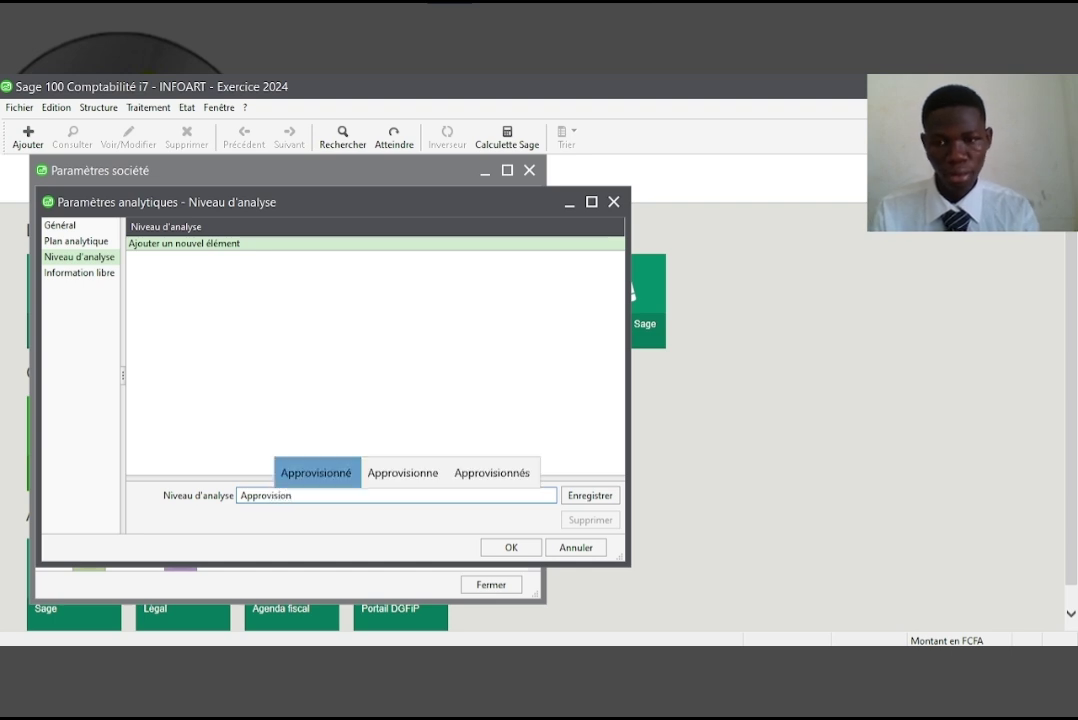
key("Return")
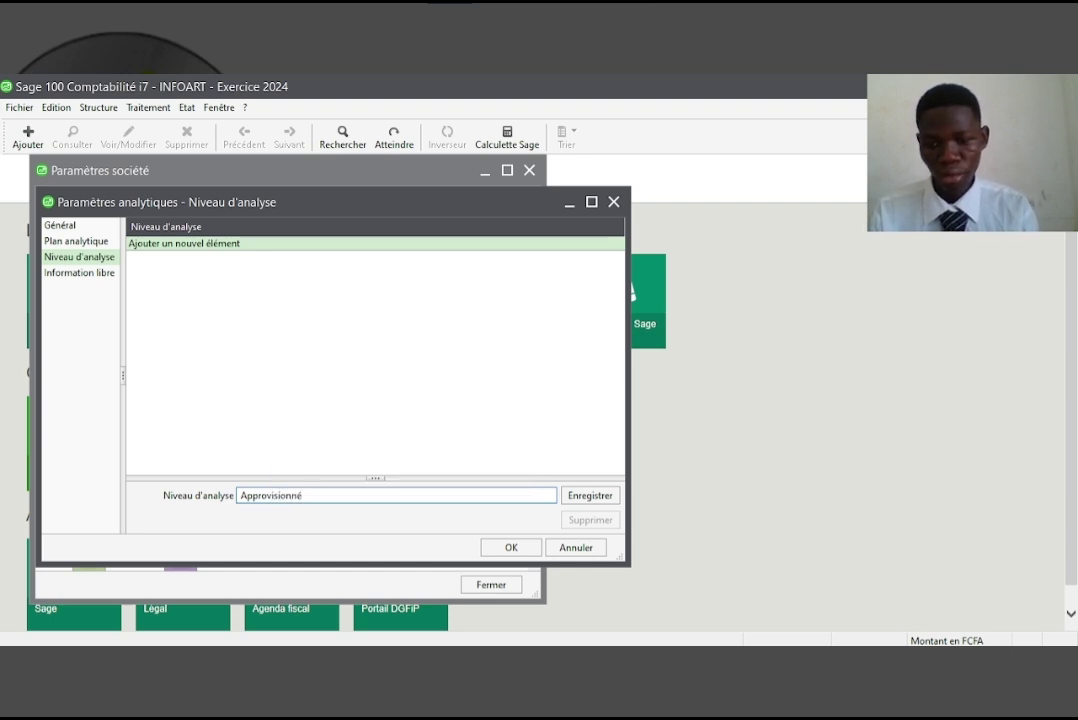
key("BackSpace")
key("BackSpace")
type("em")
key("Up")
key("Return")
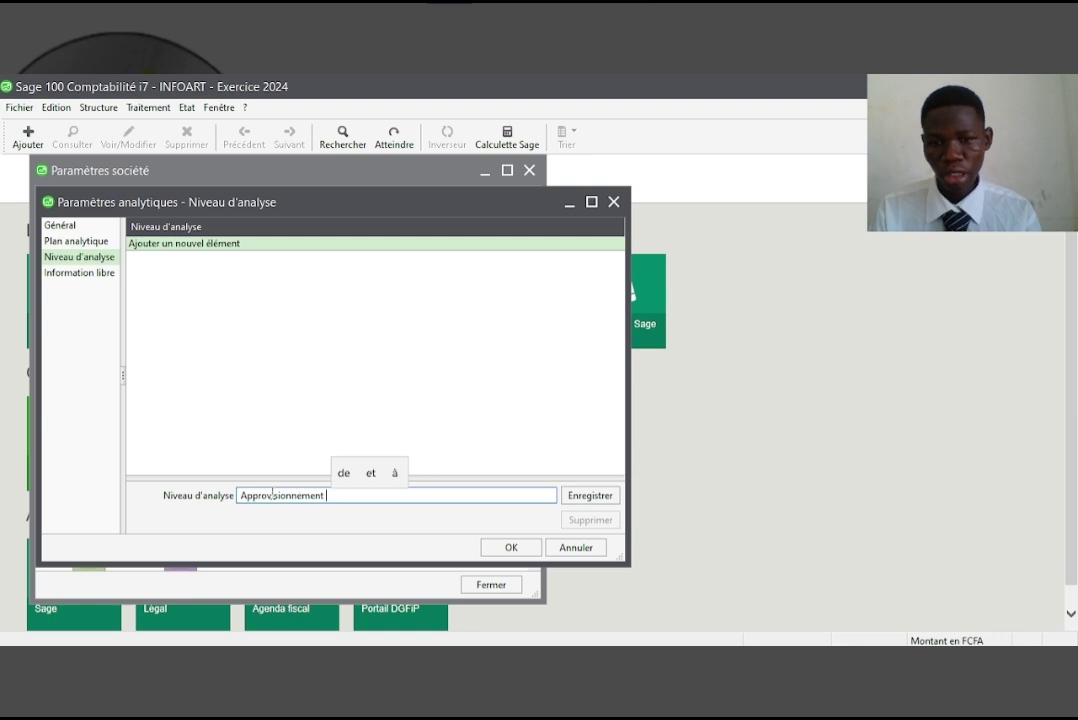
key("Return")
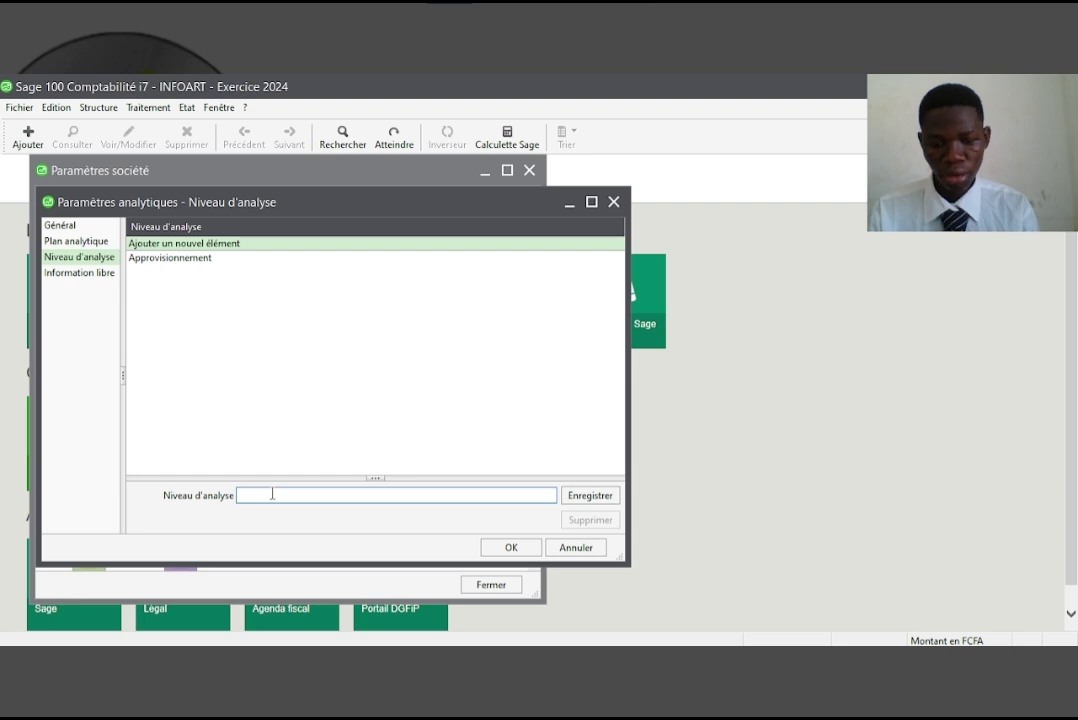
Add the analysis levels Production, Distribution and Administration
type("Production")
key("Return")
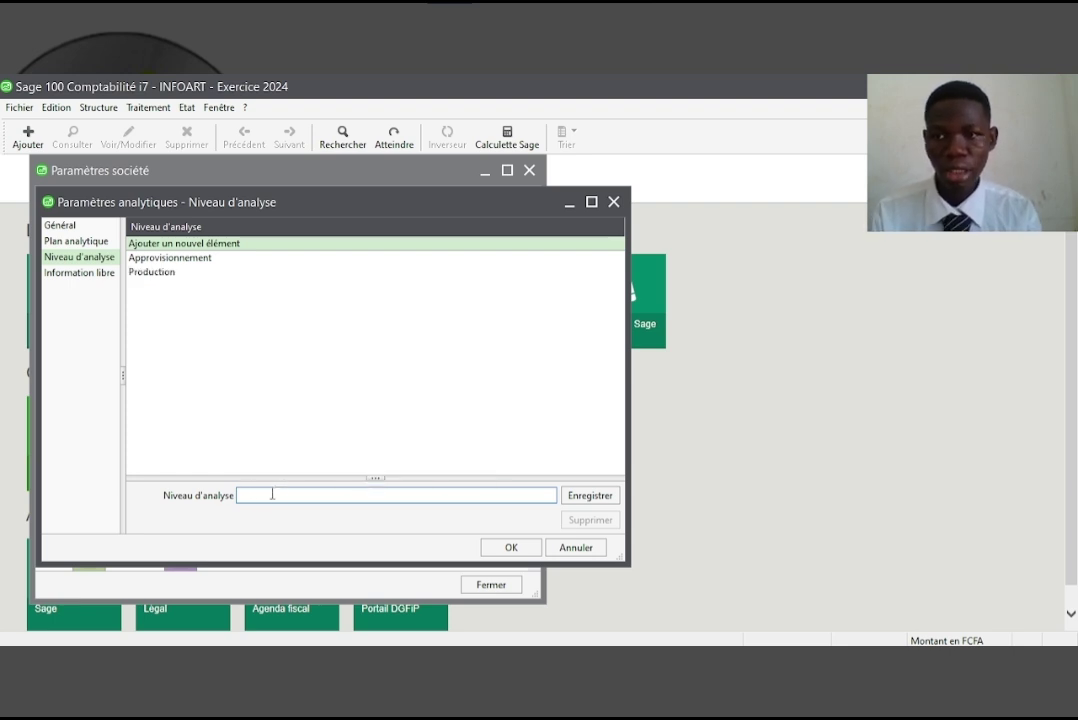
type("Distri")
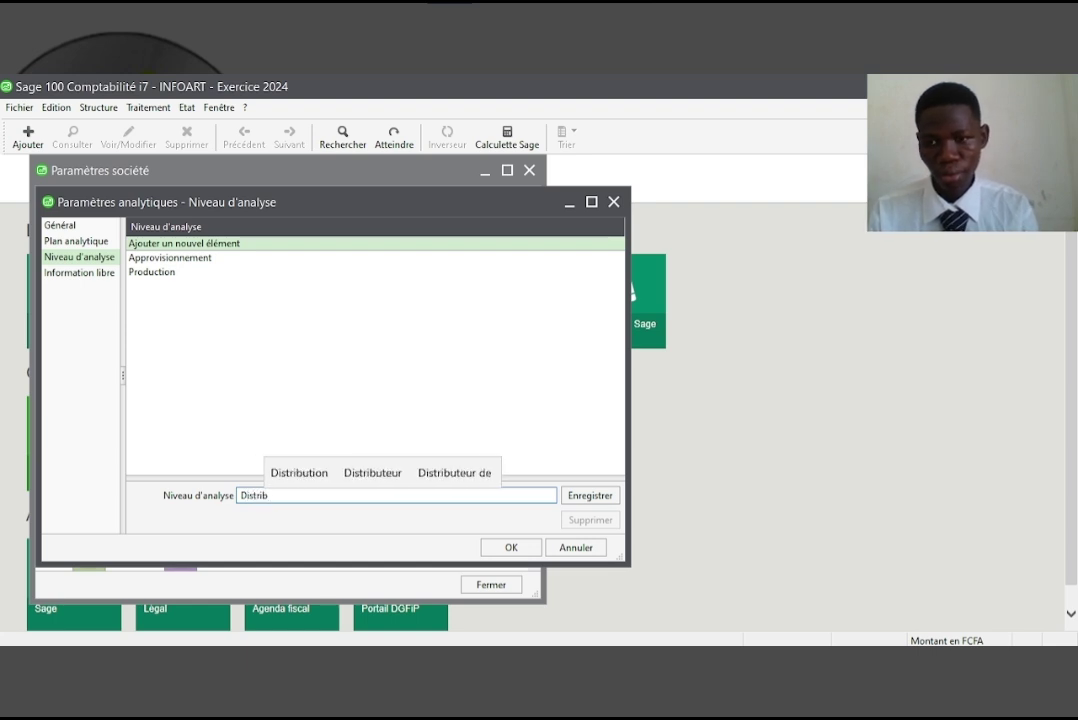
type("b")
left_click(299, 472)
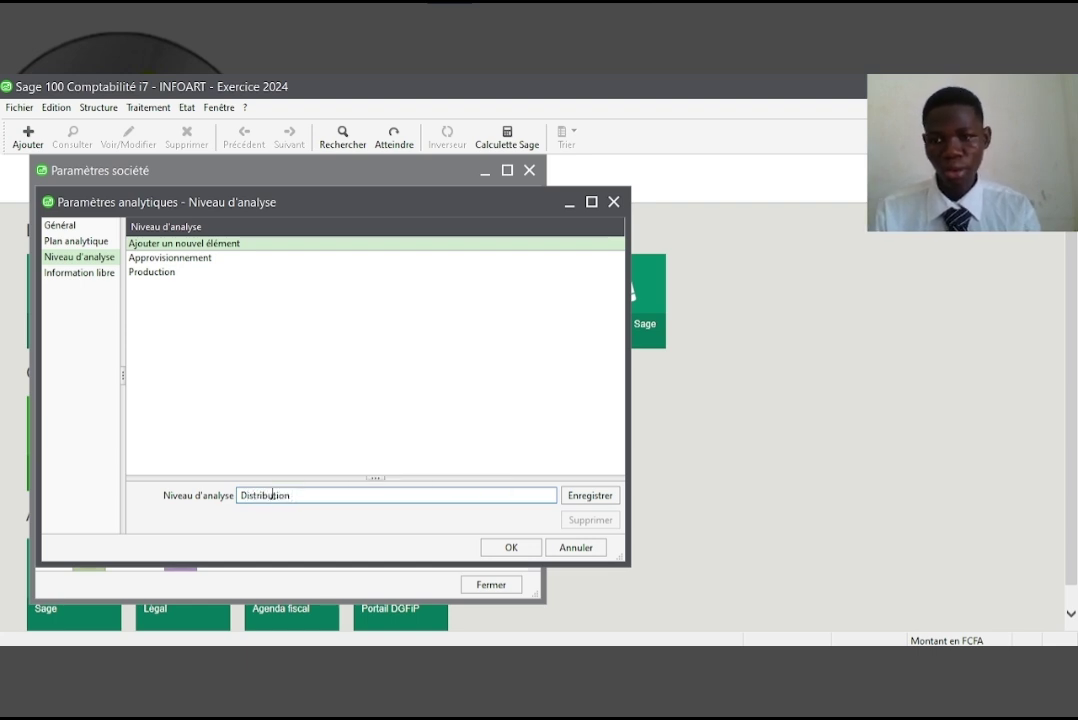
key("Return")
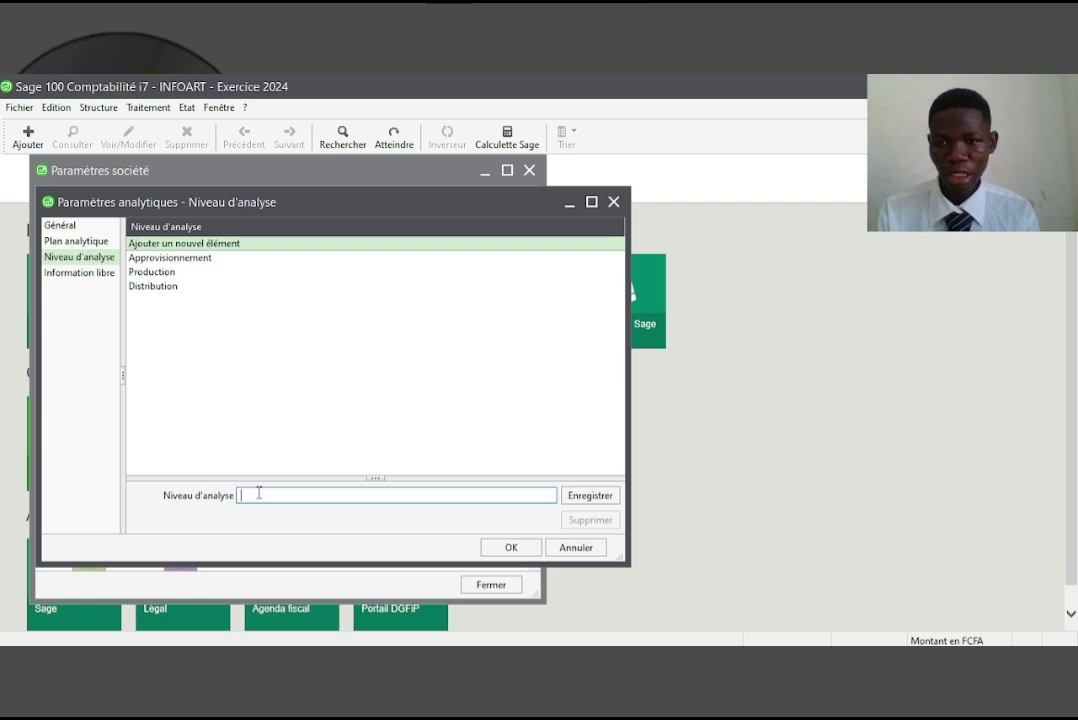
type("Admi")
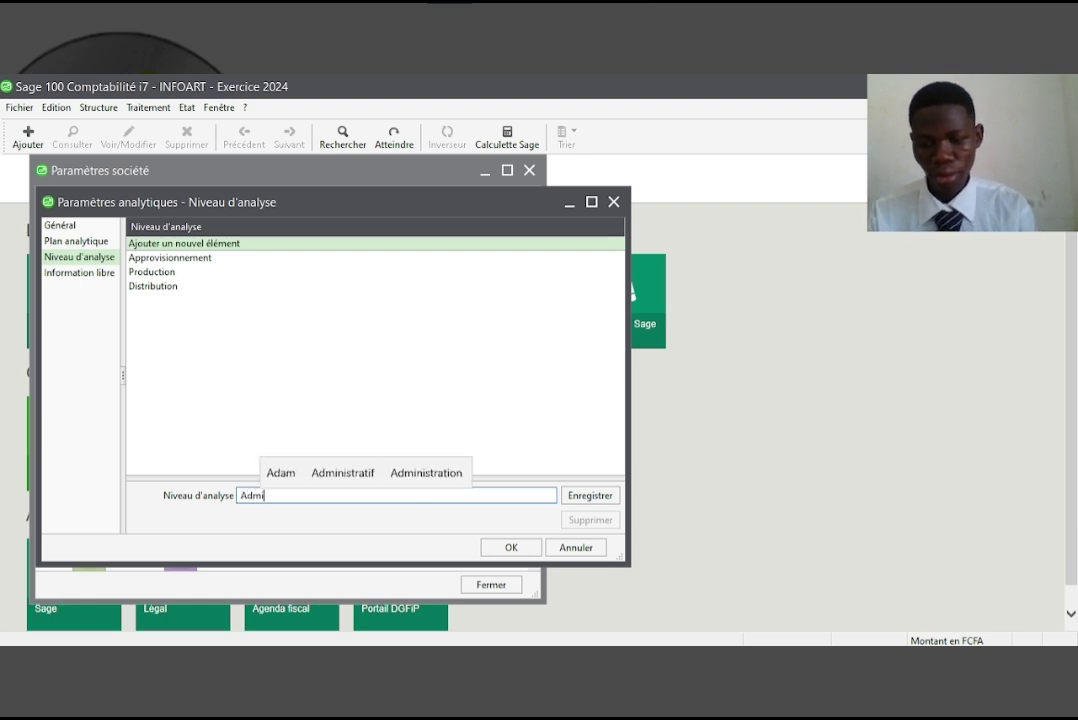
type("nistr")
key("Up")
key("Right")
key("Return")
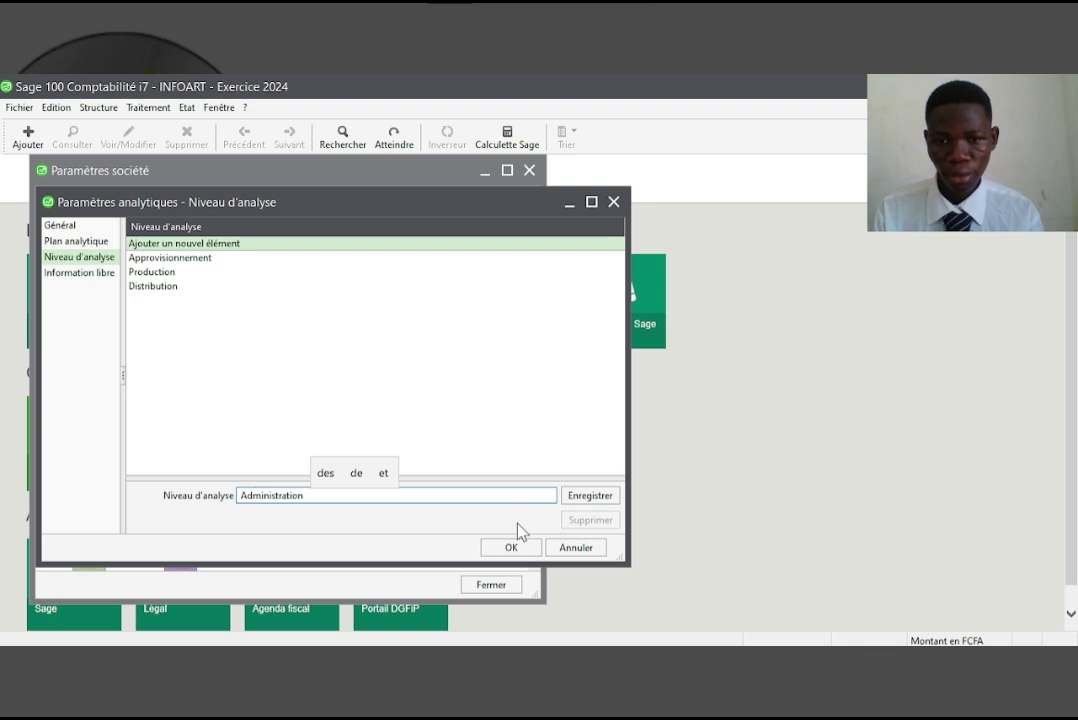
left_click(577, 505)
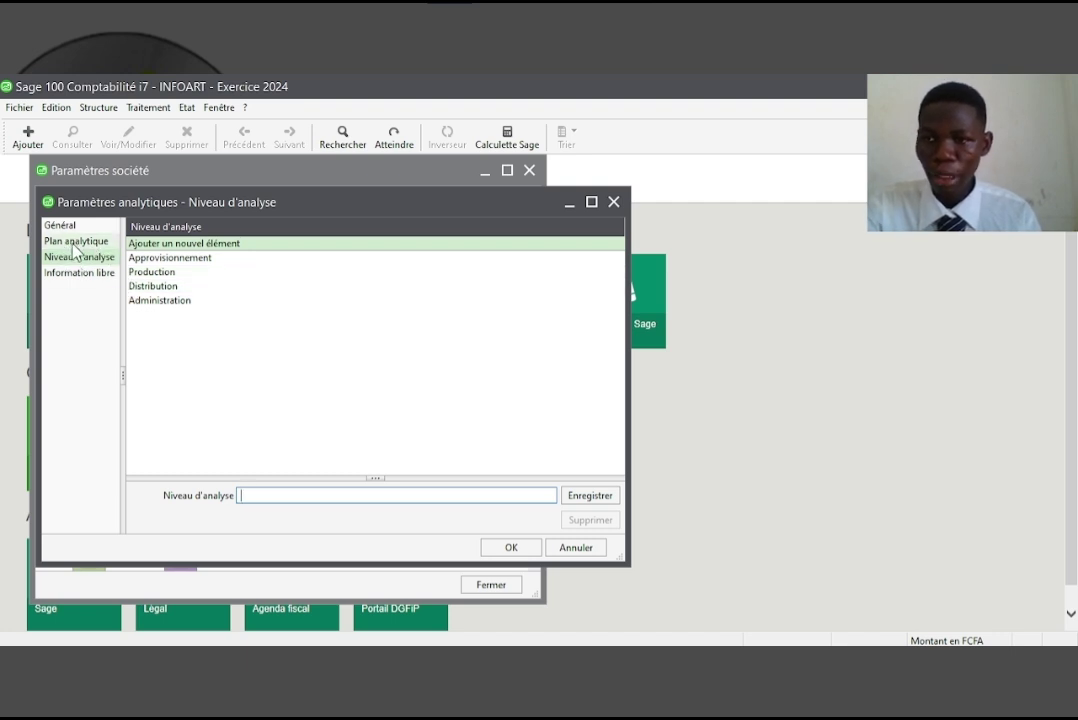
Close the analytic and company settings, then open the Boulangerie plan's analytic section list
left_click(511, 548)
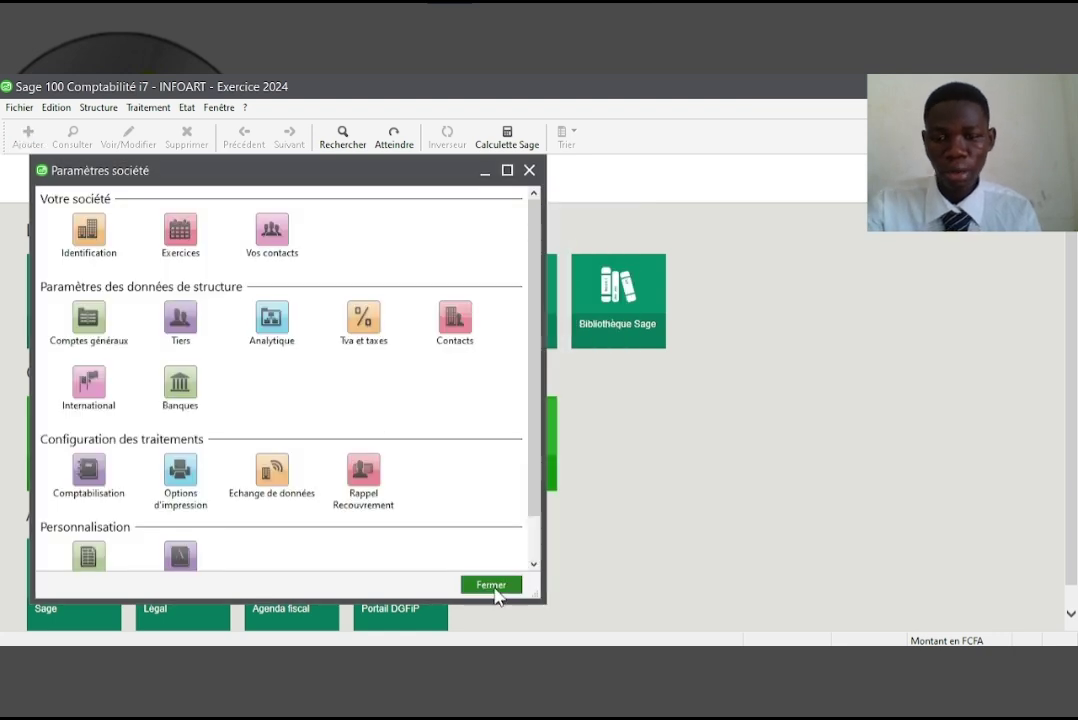
left_click(491, 585)
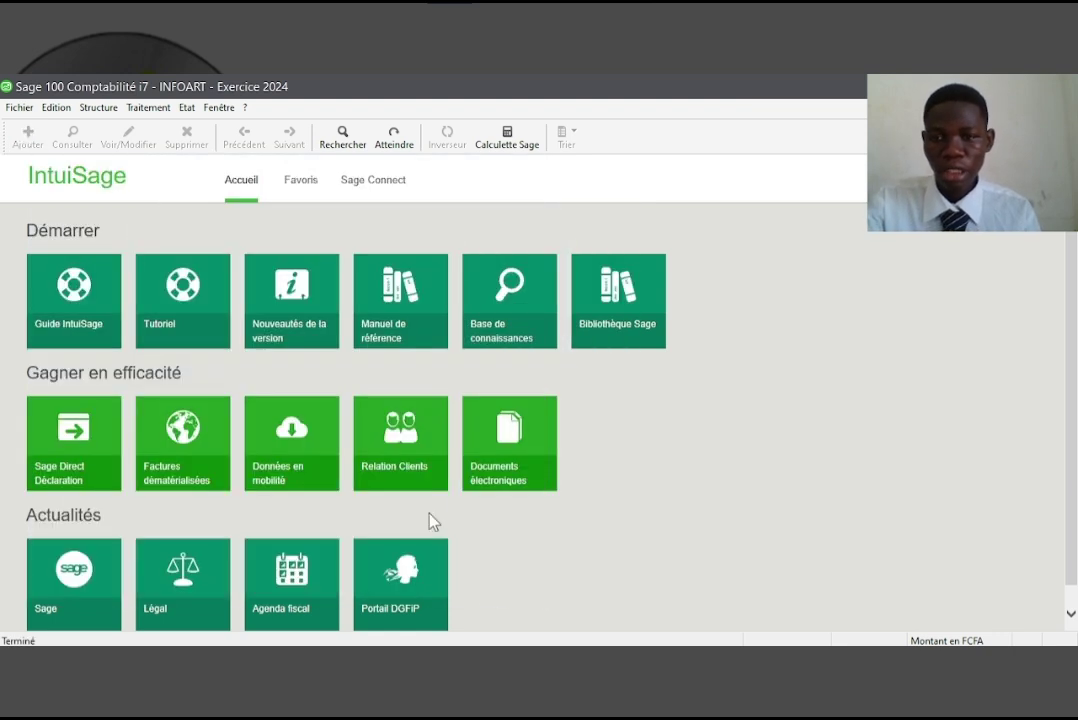
left_click(98, 108)
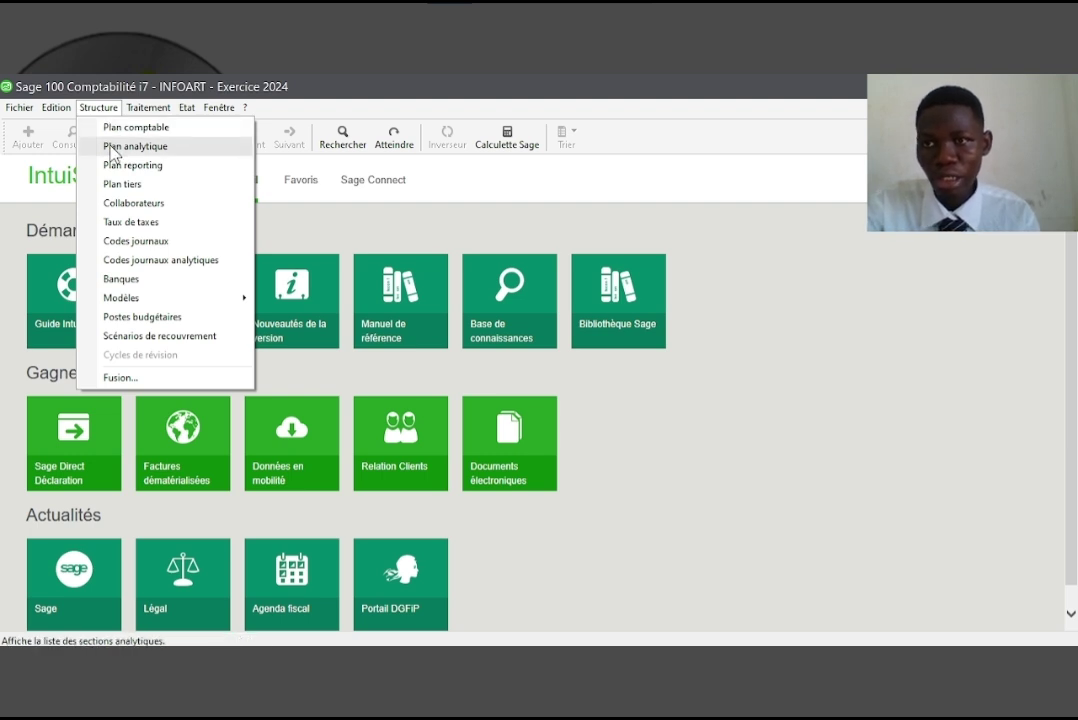
left_click(112, 148)
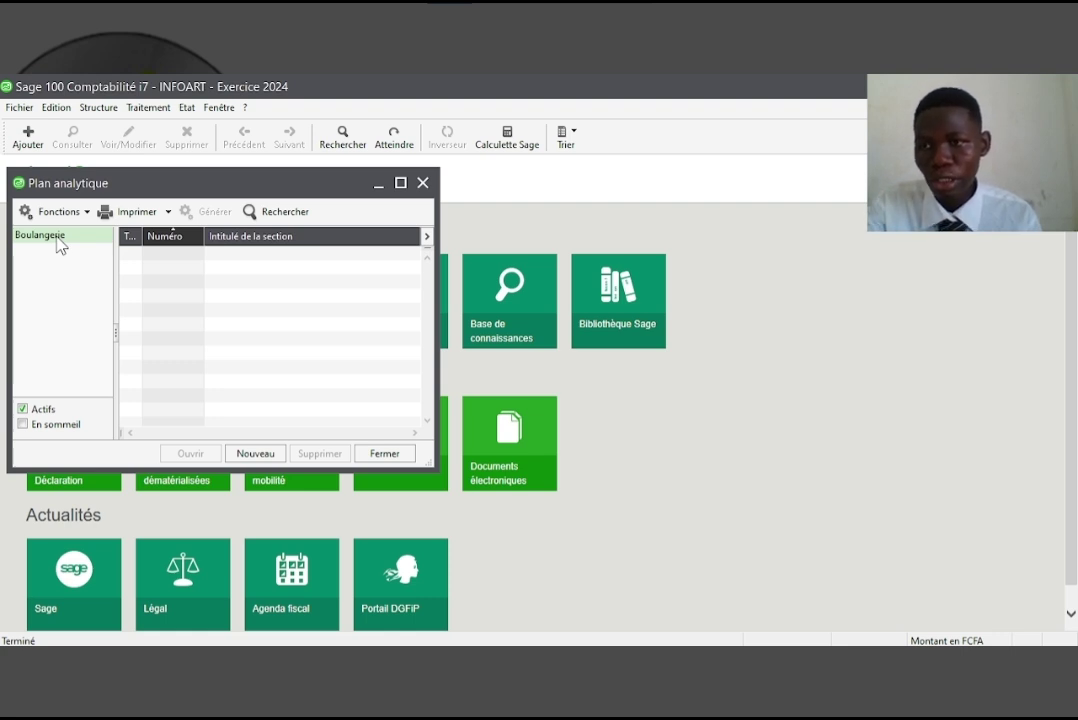
Create section ACHAT titled 'Achat' at the Approvisionnement level and save it
left_click(252, 452)
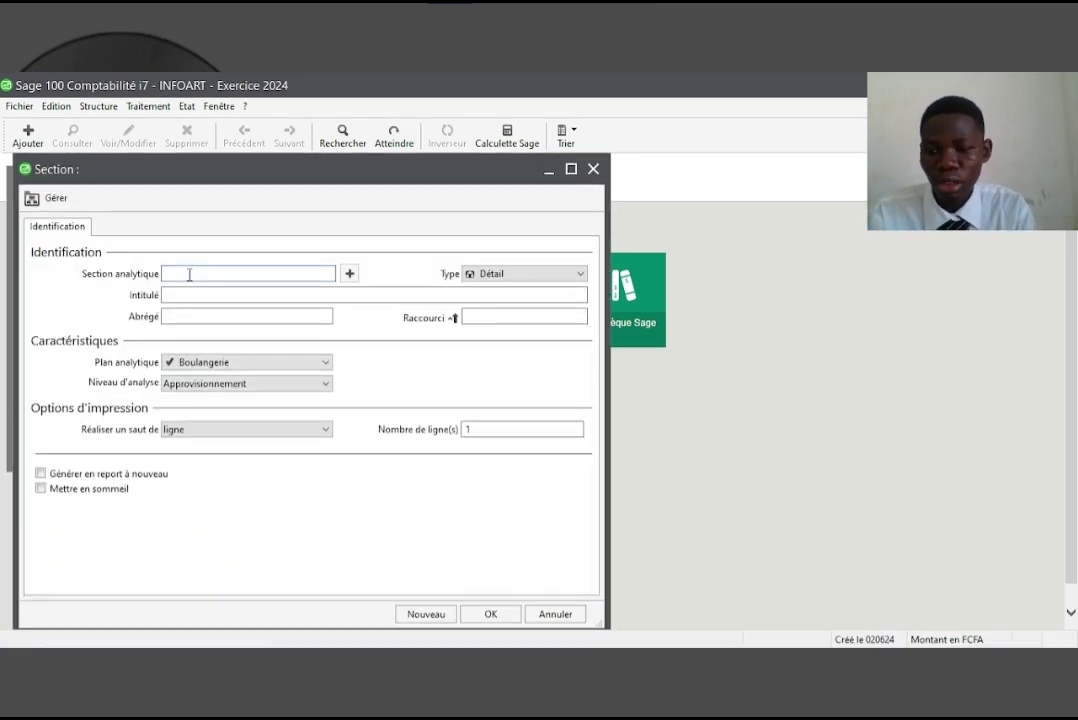
type("ACHAT")
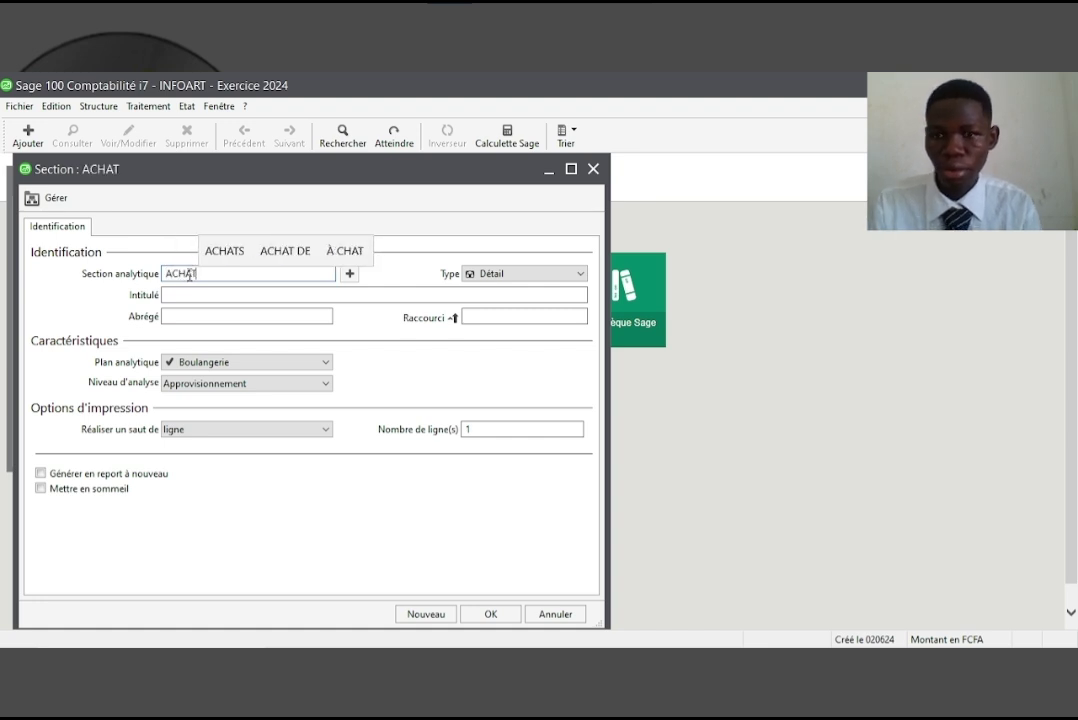
left_click(219, 297)
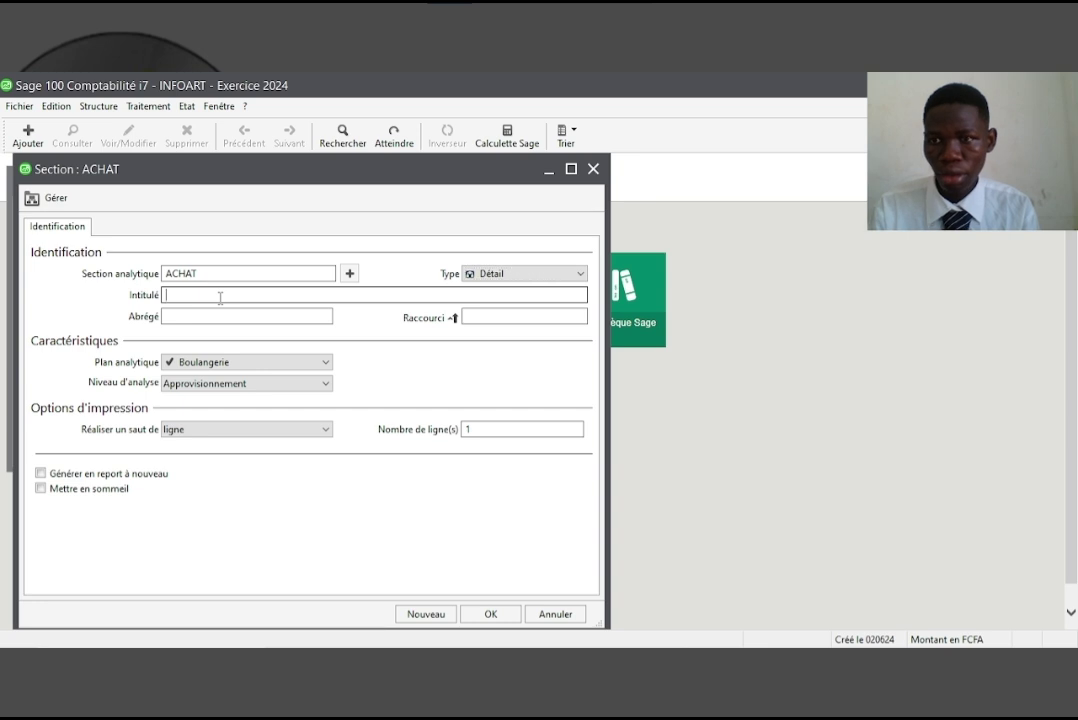
type("Acha")
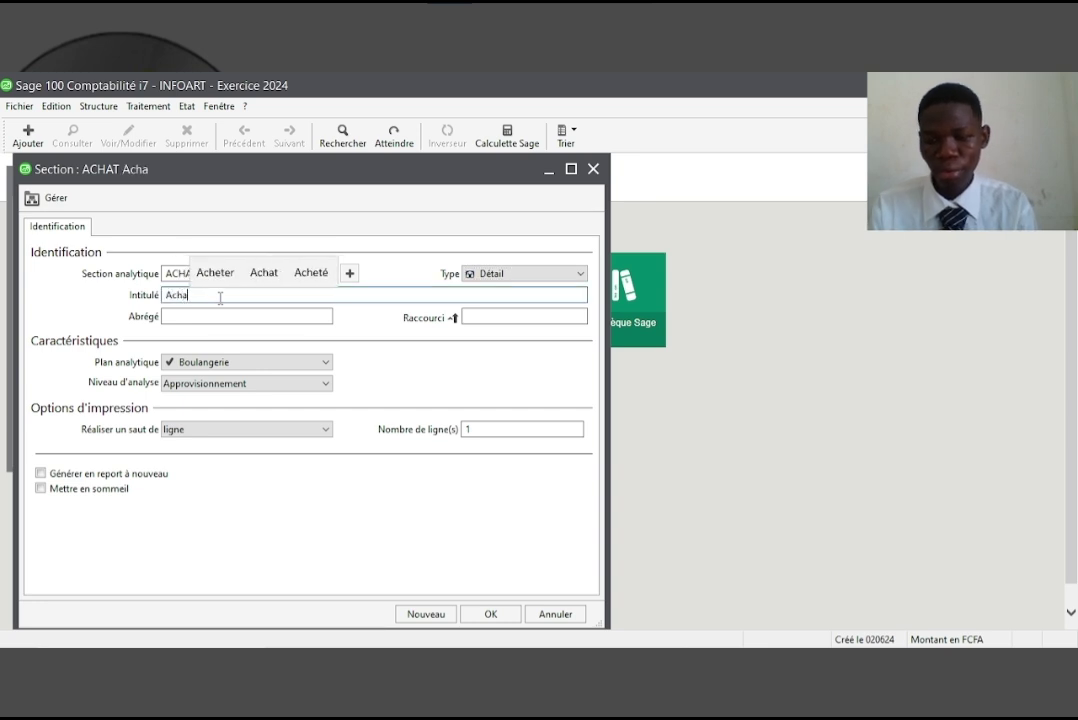
type("t")
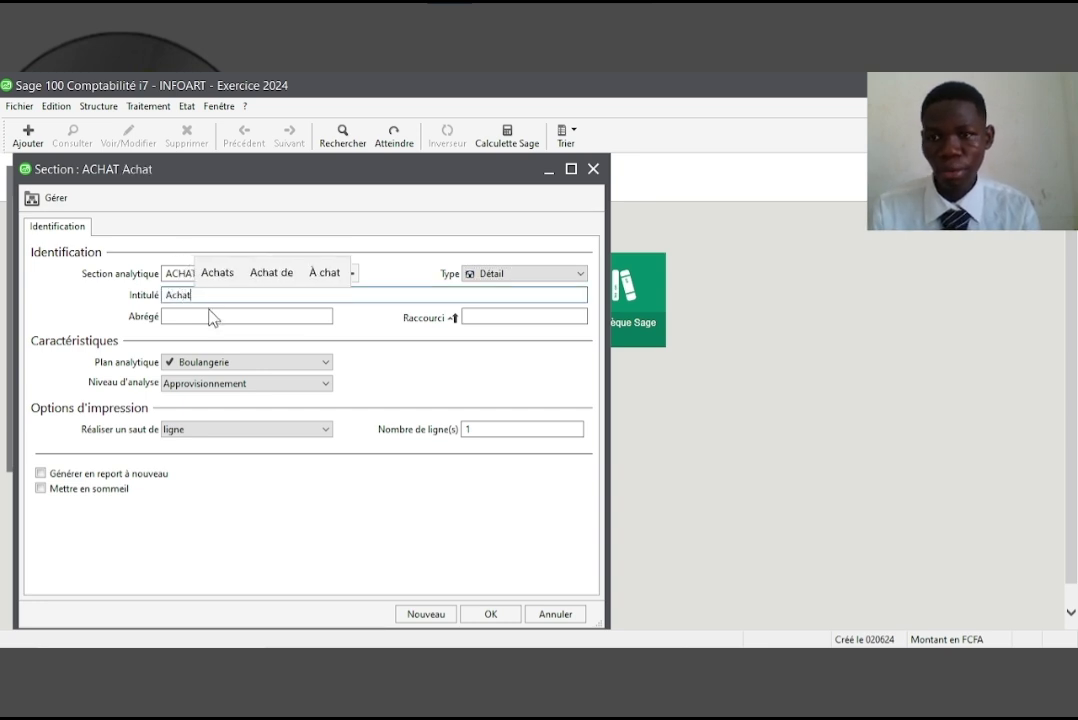
left_click(209, 316)
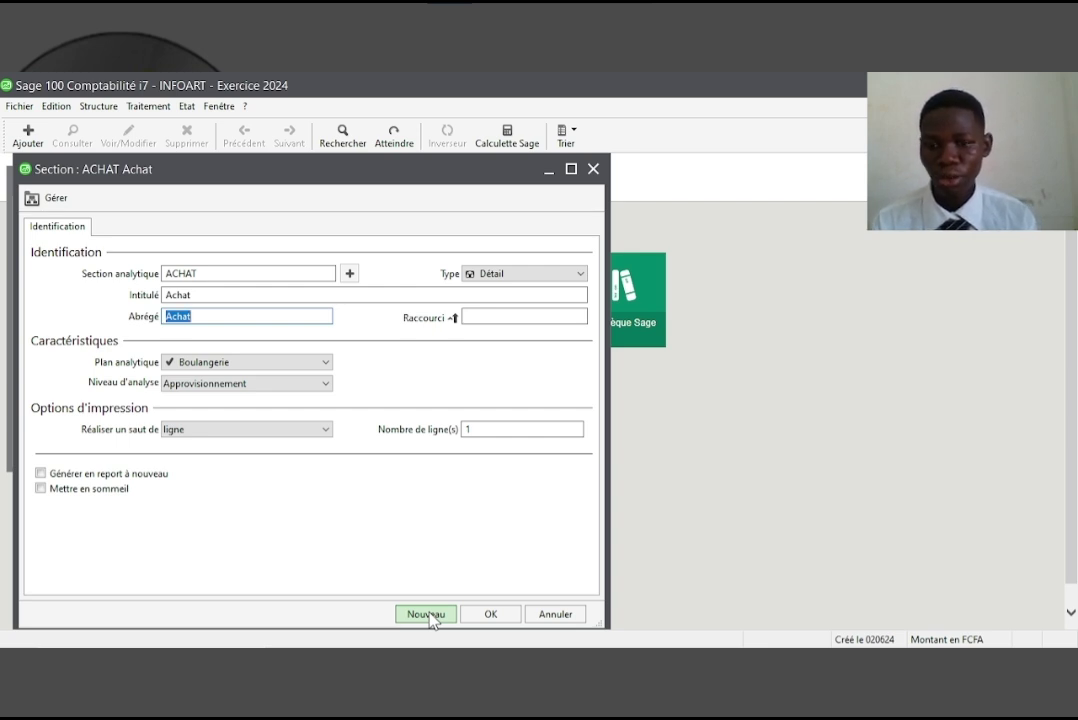
left_click(428, 614)
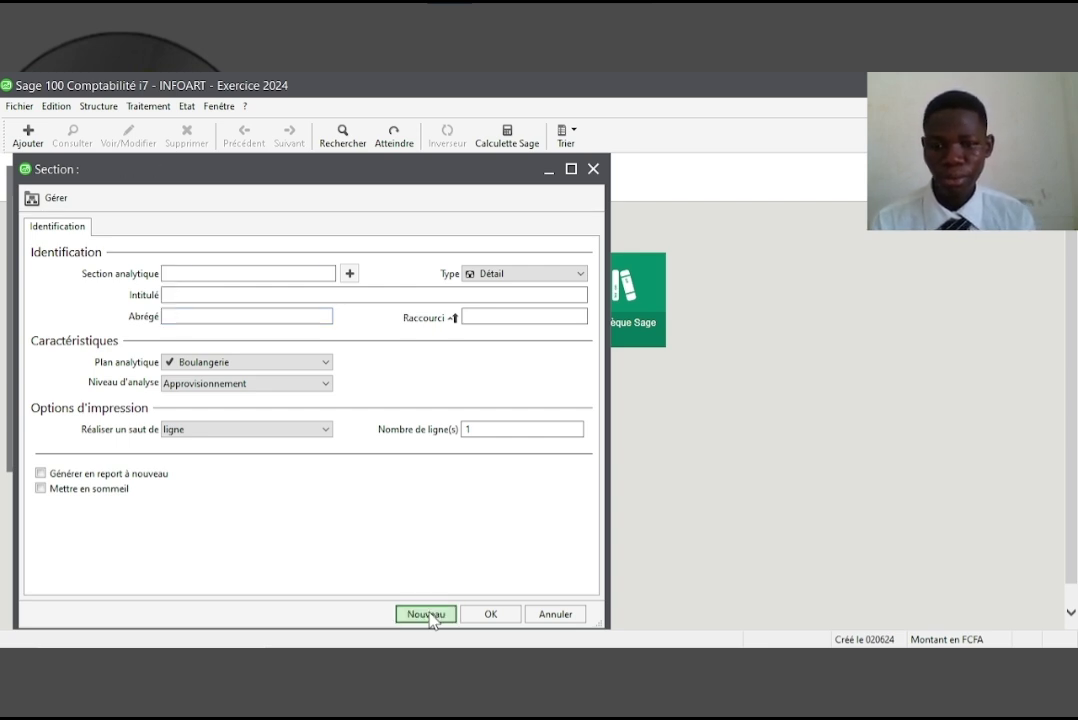
Create section VENTE titled 'Vente' at the Distribution level and save it
left_click(233, 296)
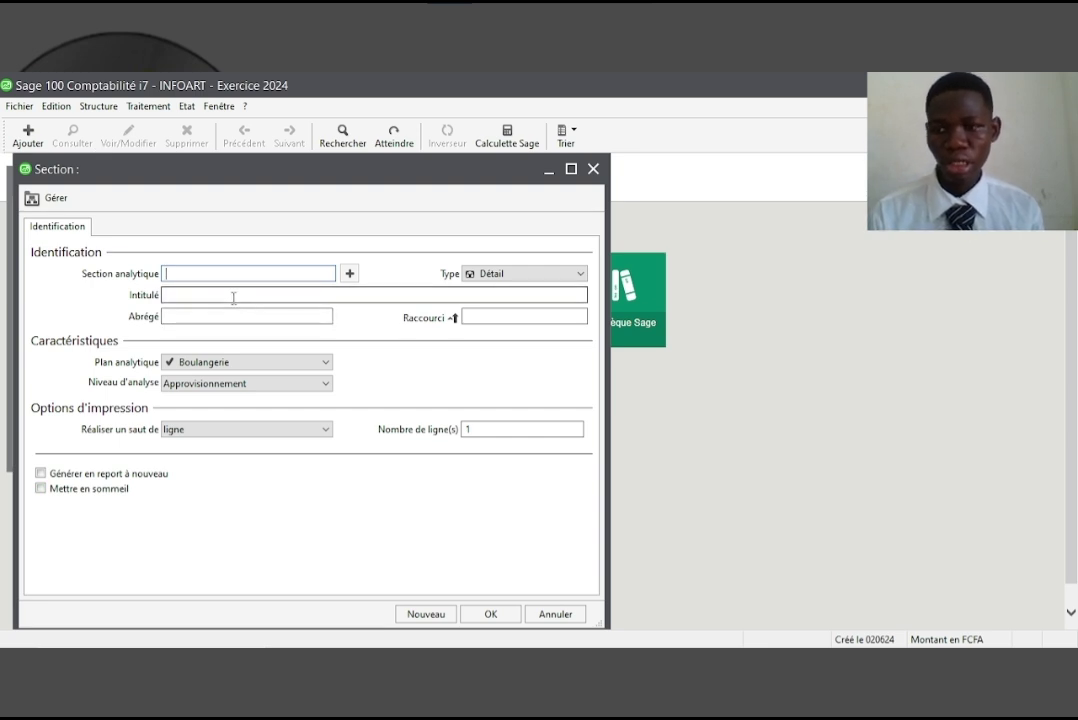
type("VENTE")
left_click(233, 296)
type("Vente")
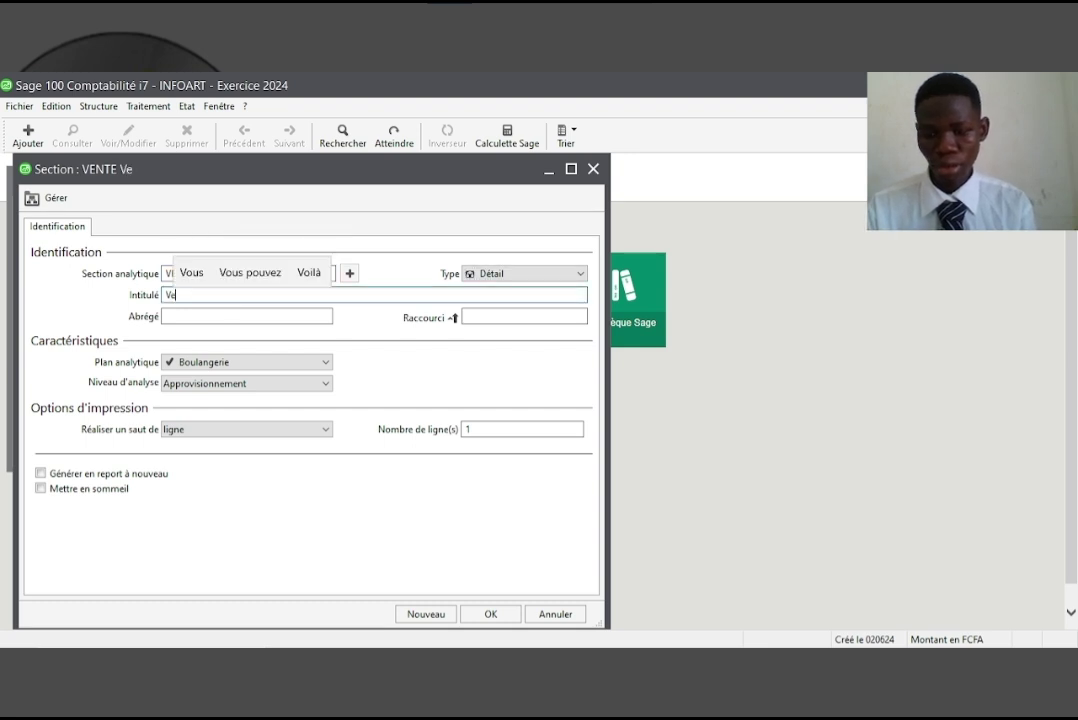
key("Tab")
key("Tab")
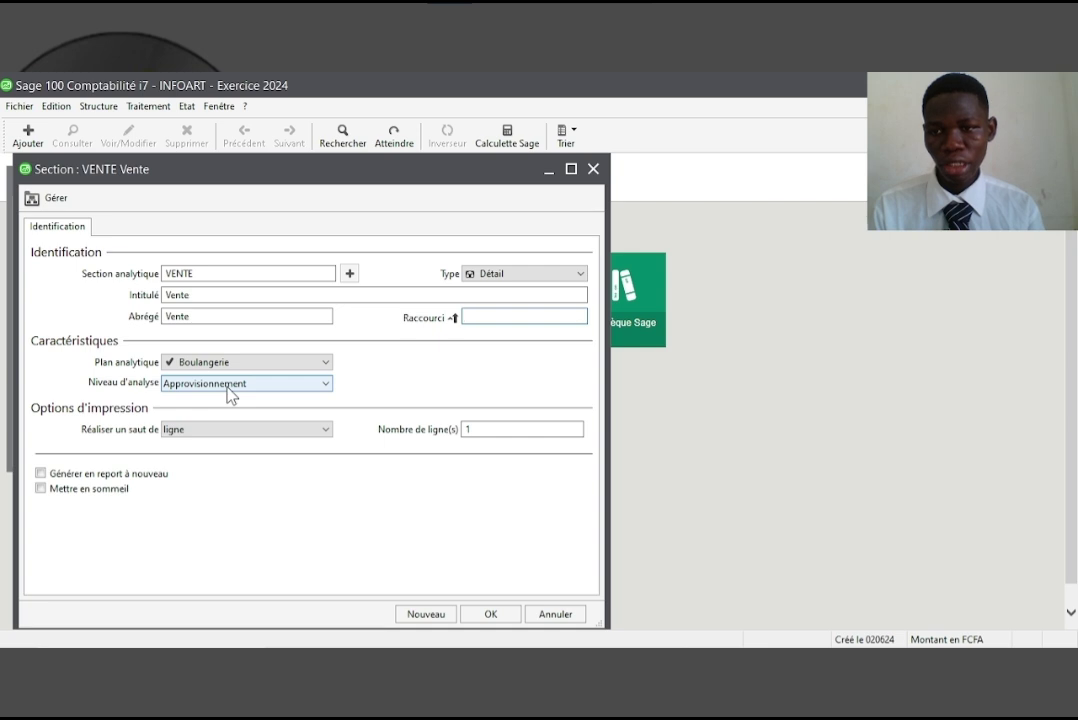
left_click(229, 387)
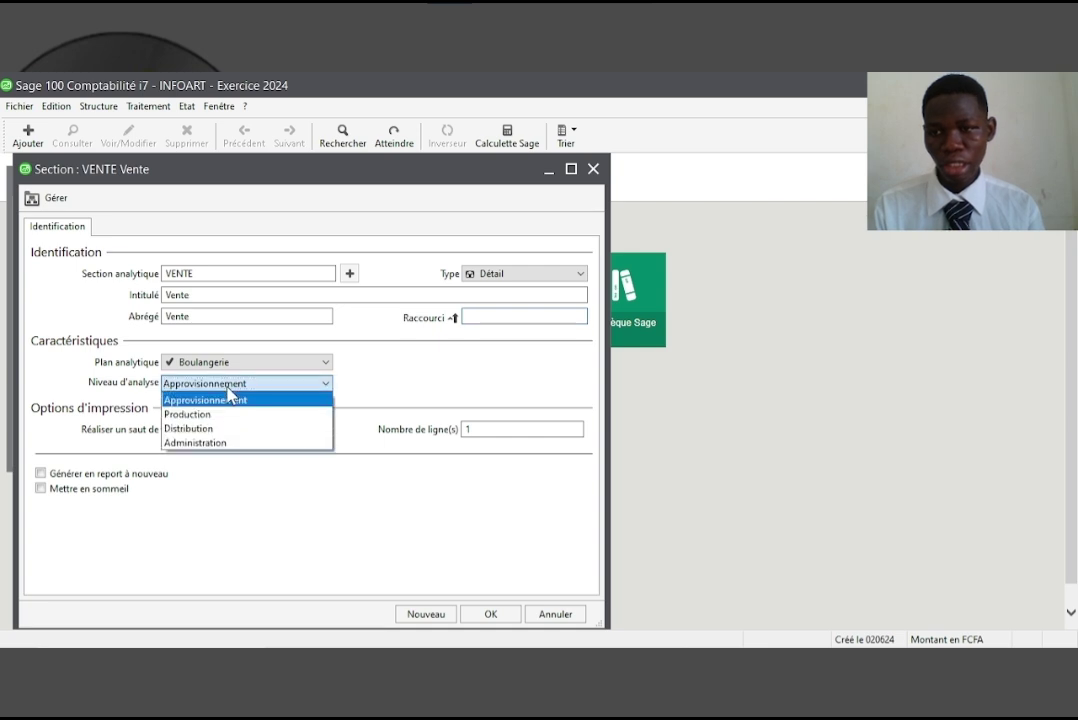
left_click(212, 430)
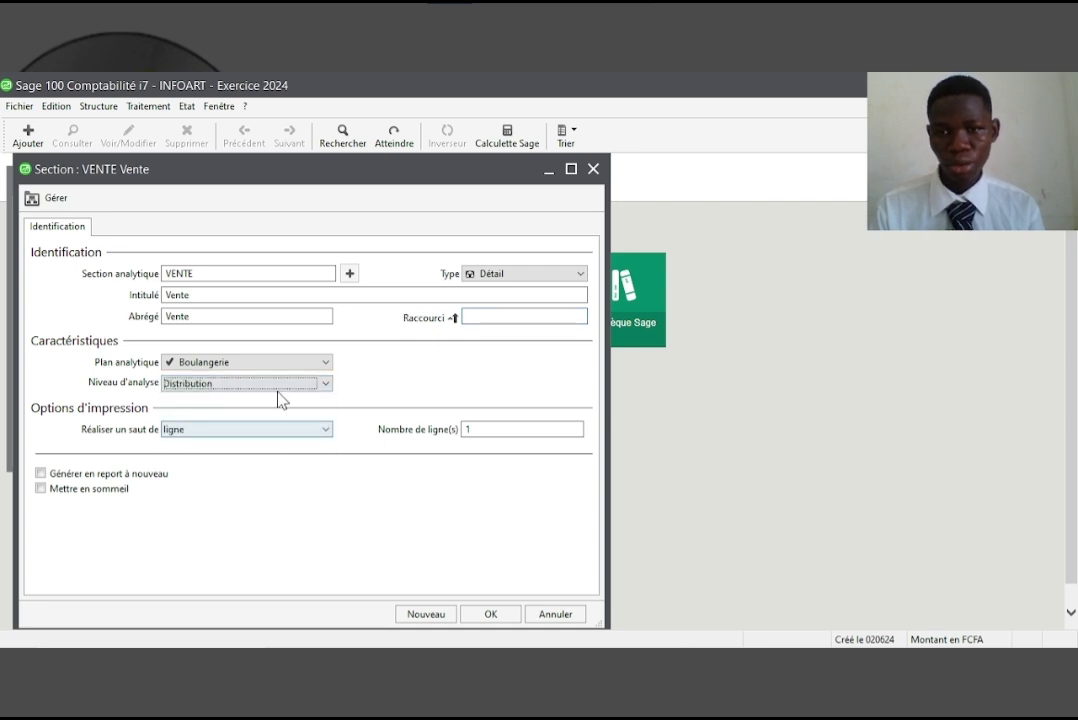
left_click(430, 614)
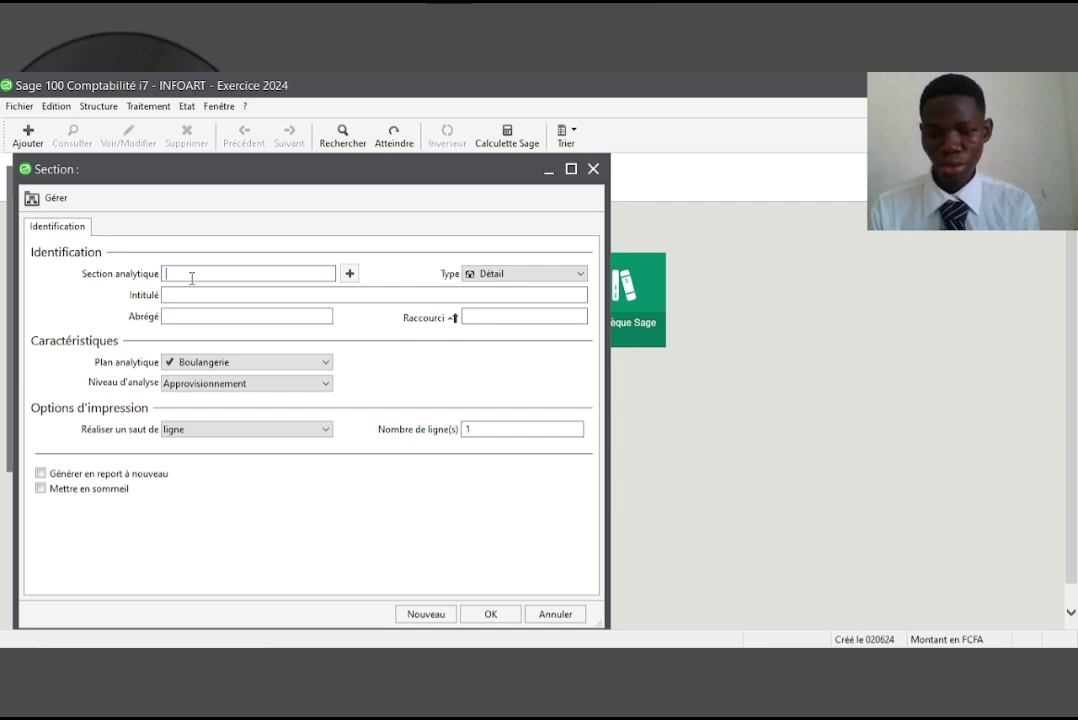
Fill in a section coded PRODUCT, titled 'Production', at the Production analysis level
type("PROS")
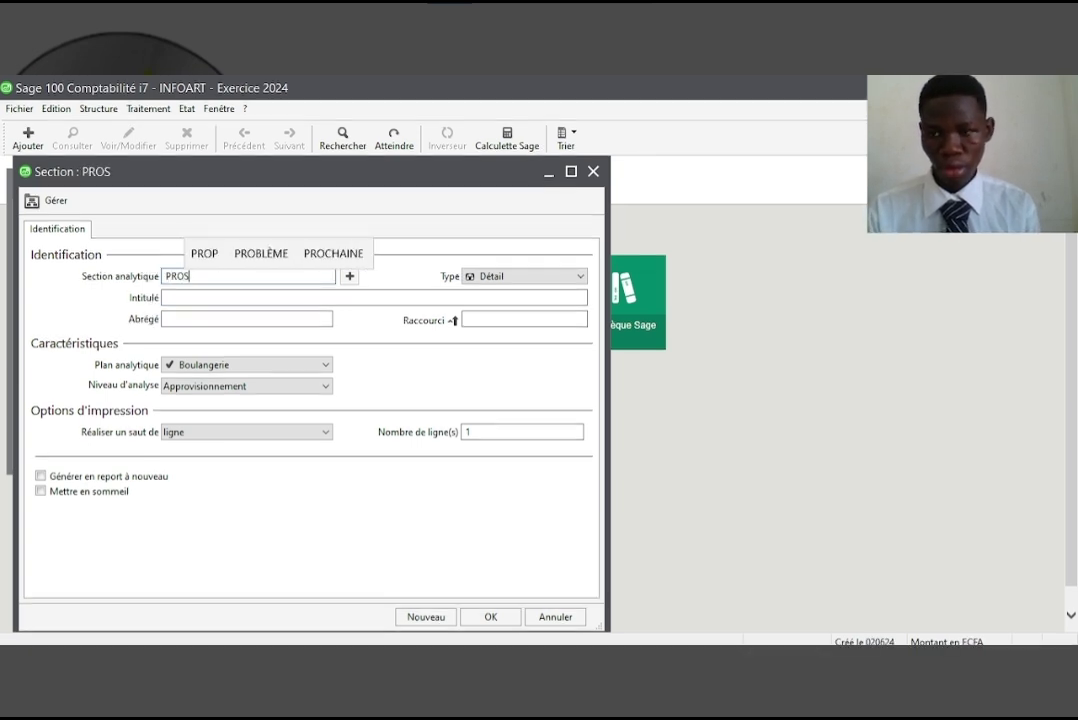
key("BackSpace")
type("DUCT")
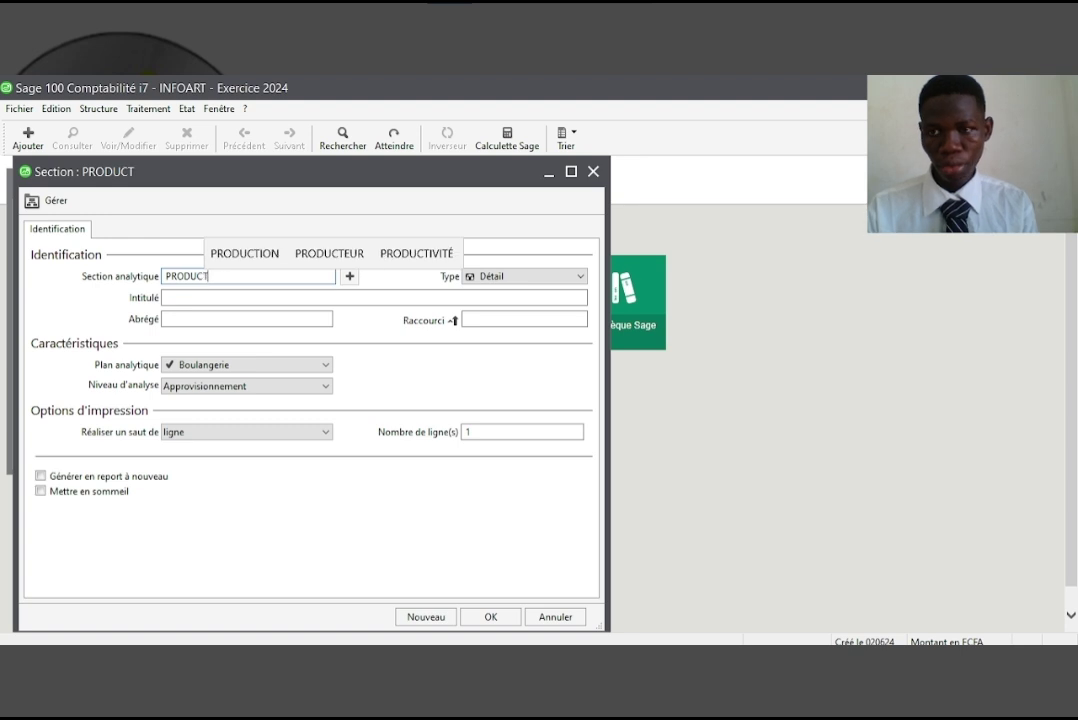
key("Tab")
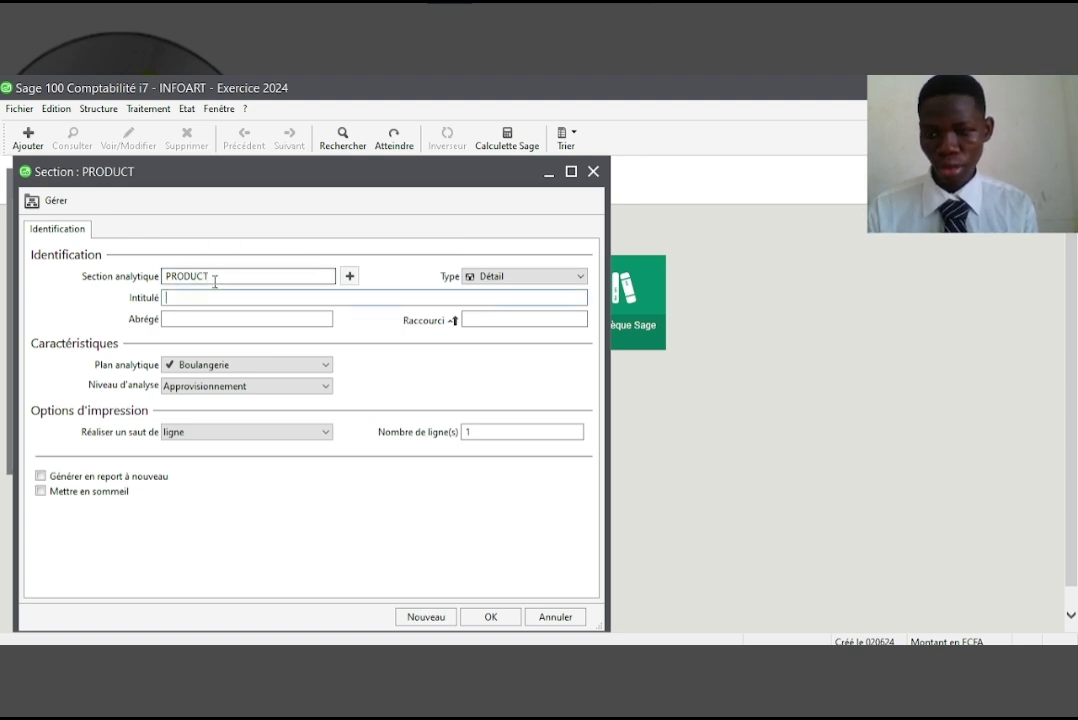
type("Produ")
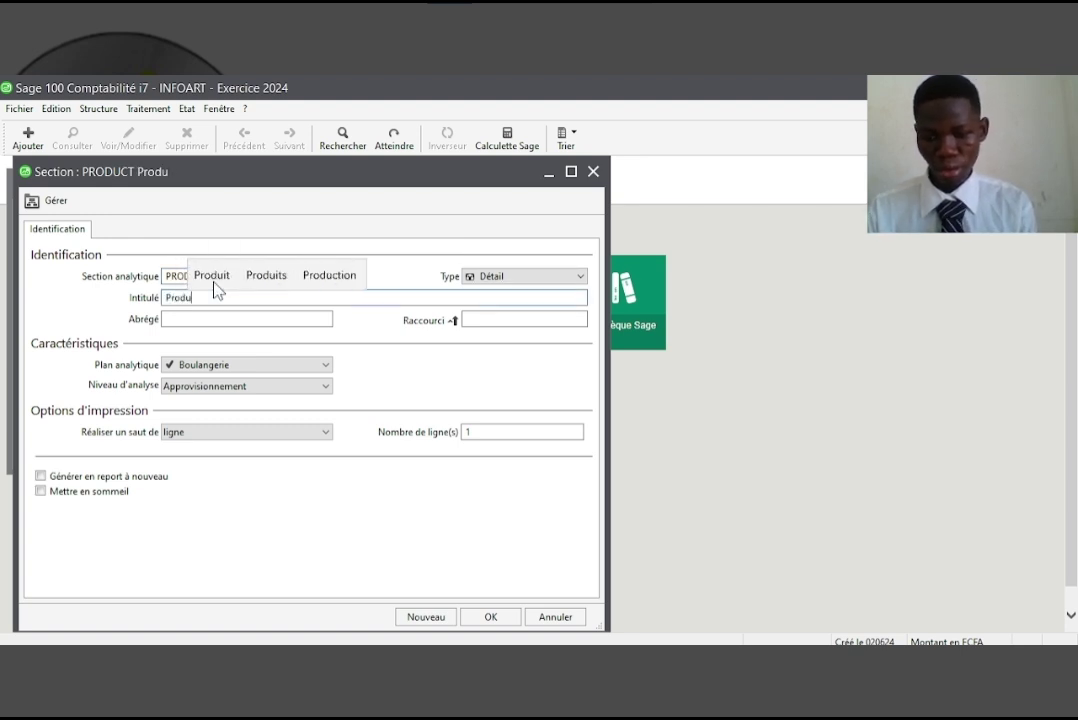
type("ction")
key("Tab")
key("Tab")
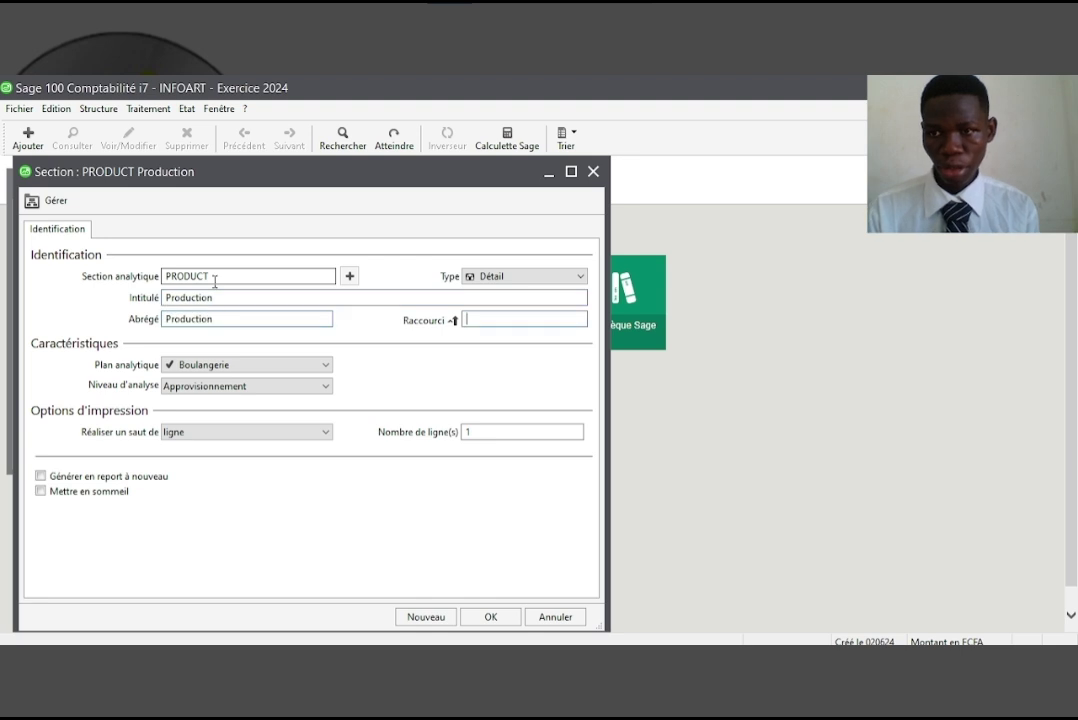
left_click(215, 387)
left_click(190, 415)
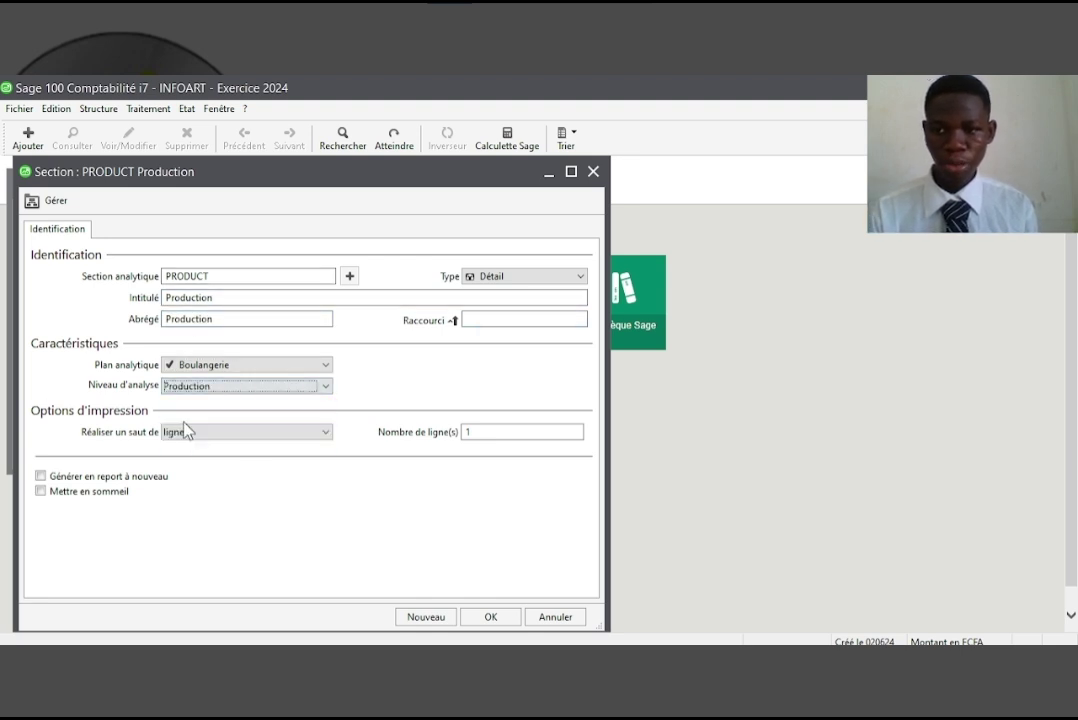
After the code length error, shorten the code to PRODUC and save the section
left_click(490, 617)
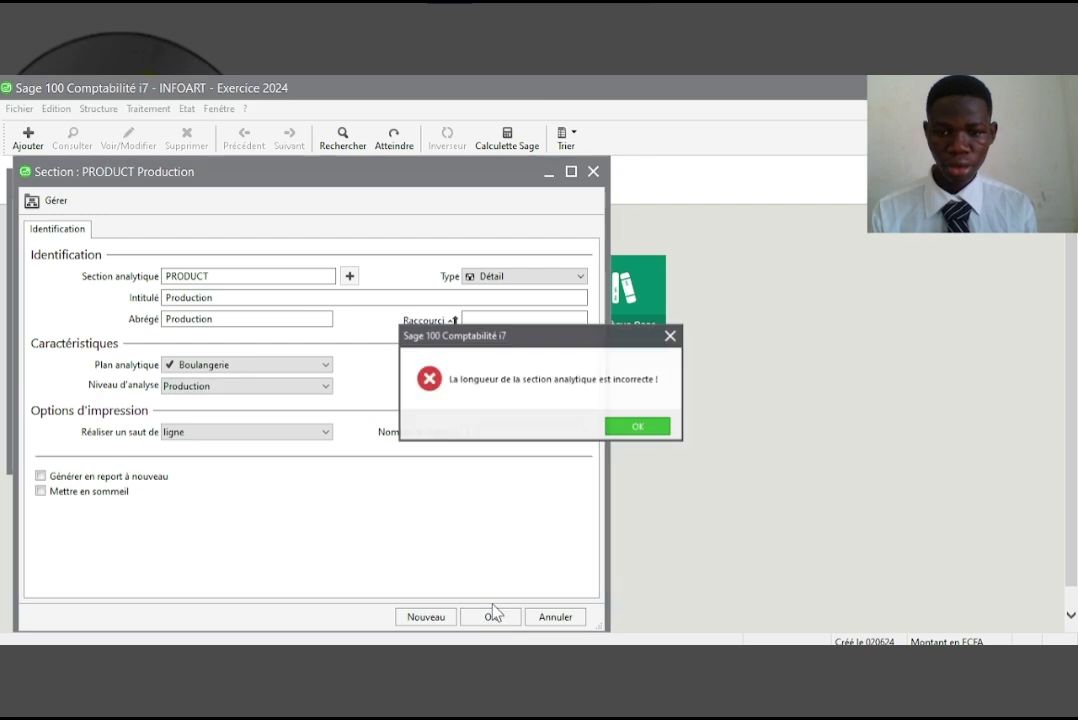
left_click(634, 427)
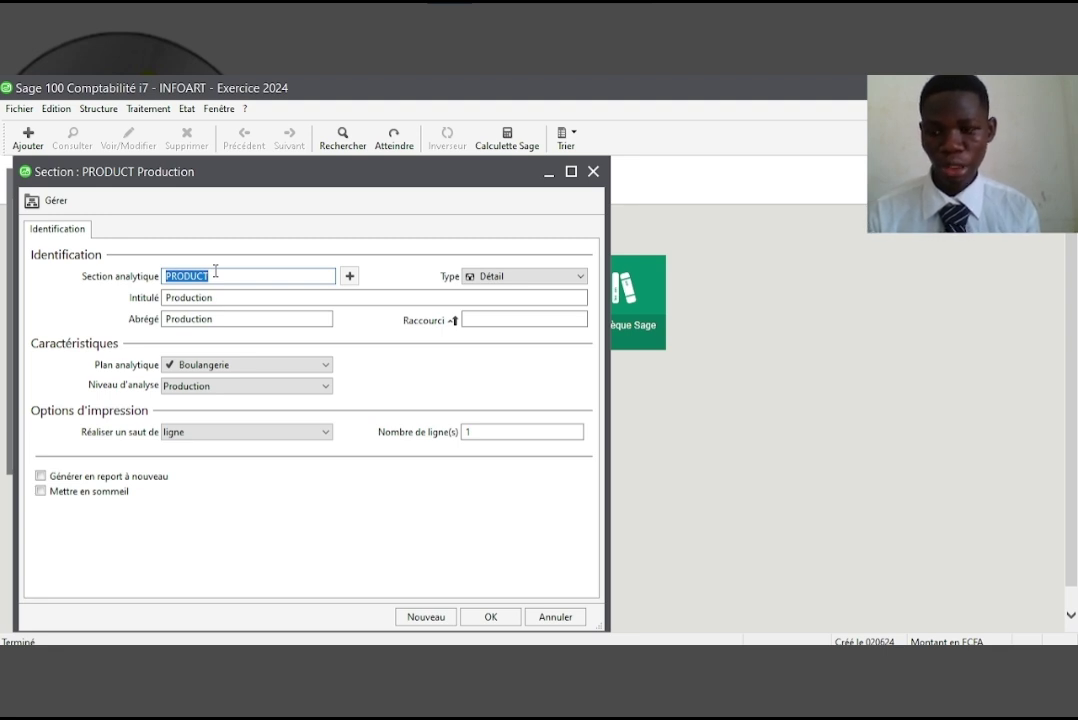
left_click(215, 271)
type("I")
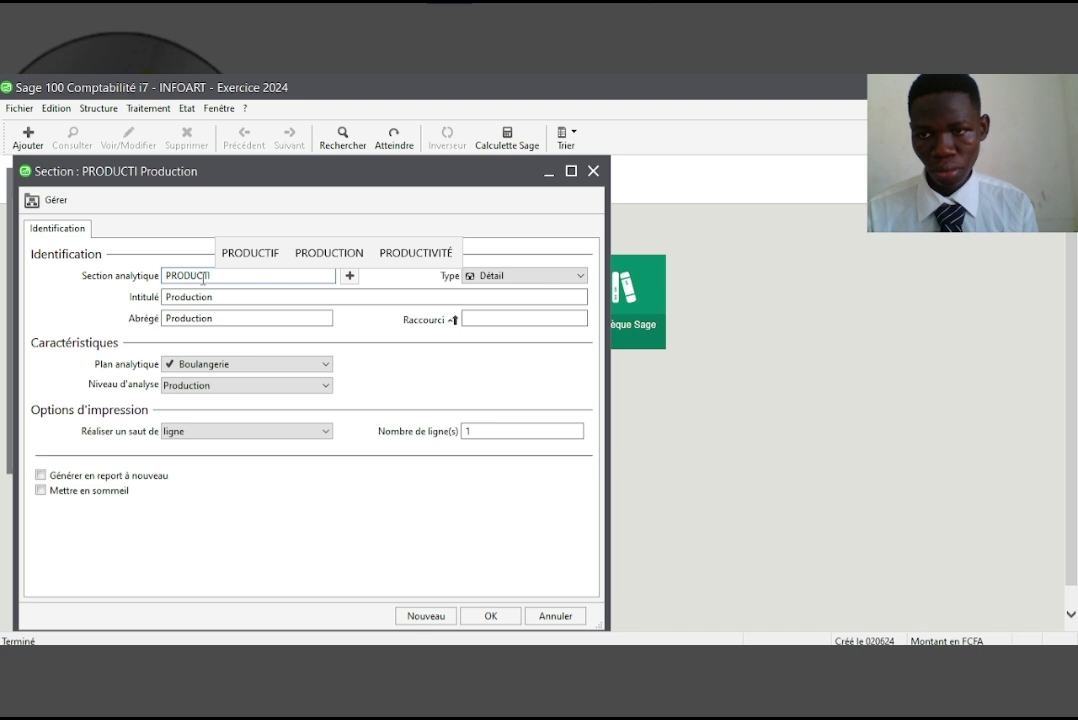
key("BackSpace")
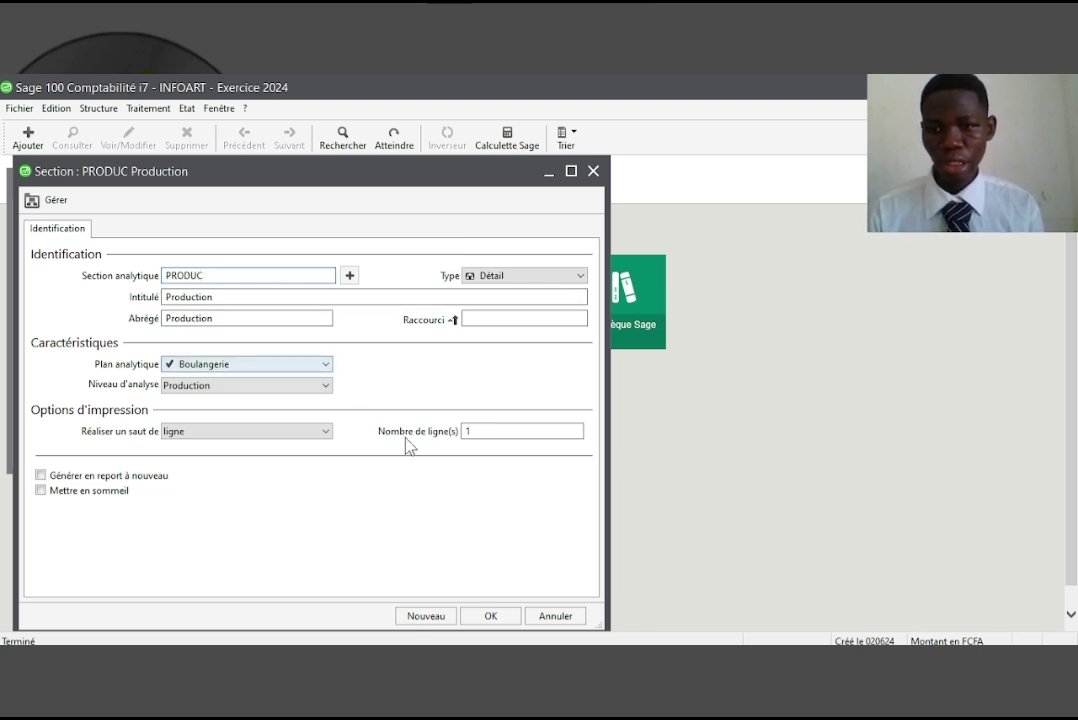
left_click(489, 616)
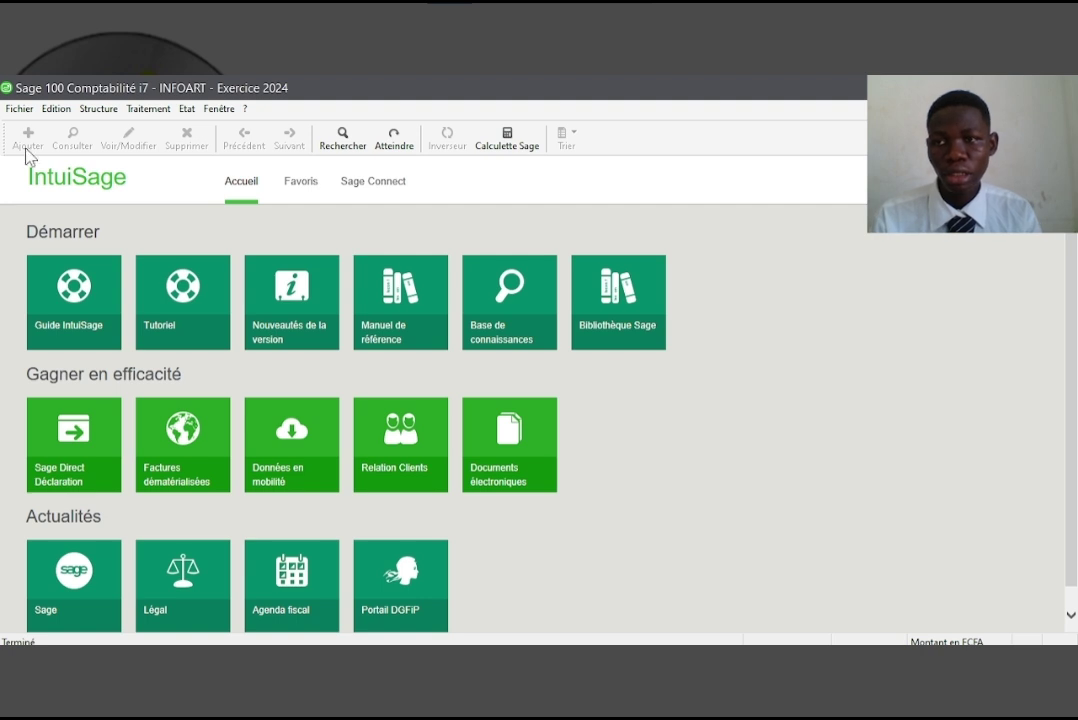
Tick Autoriser la saisie analytique on the ACH Achat journal in the journal codes
left_click(97, 112)
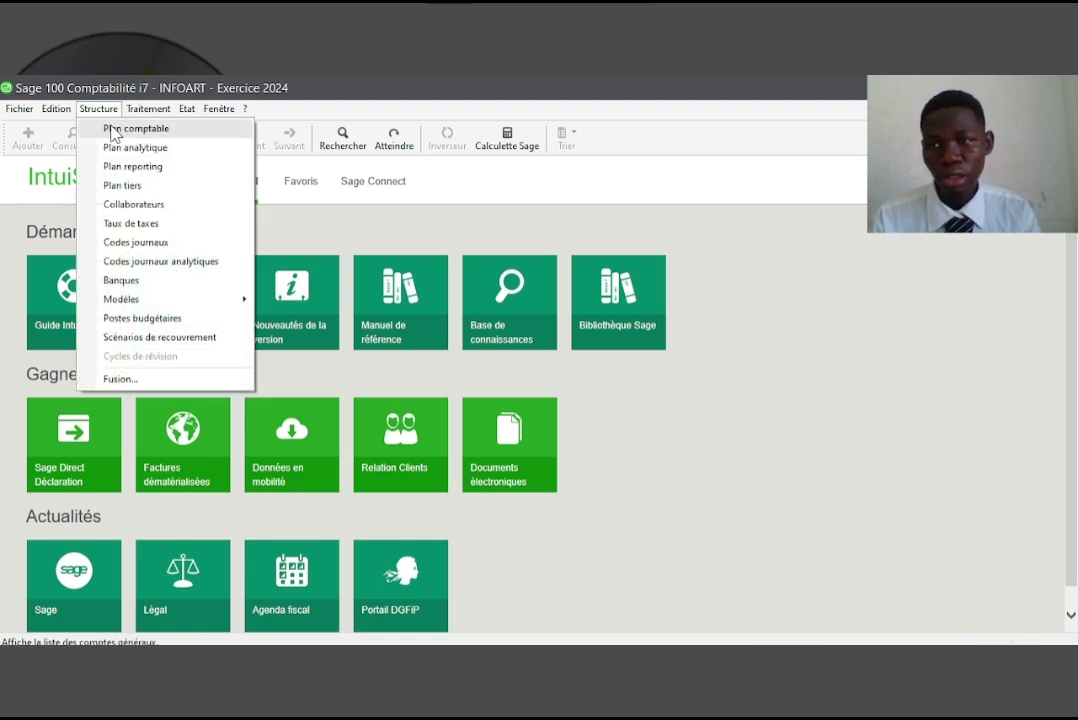
left_click(140, 243)
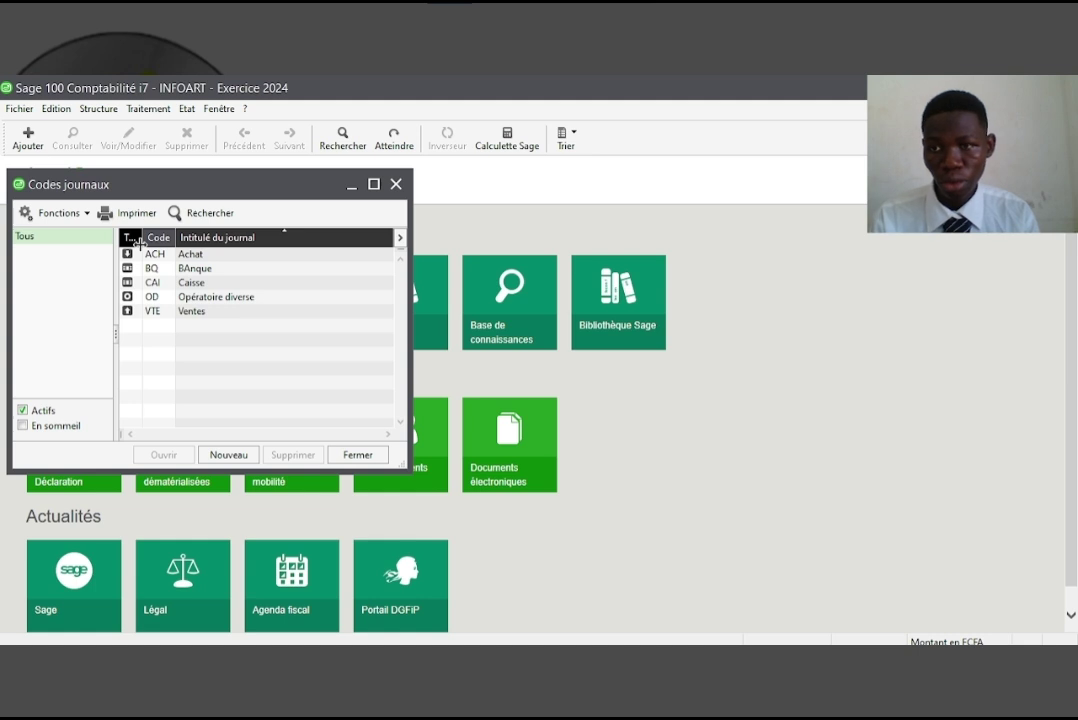
double_click(228, 253)
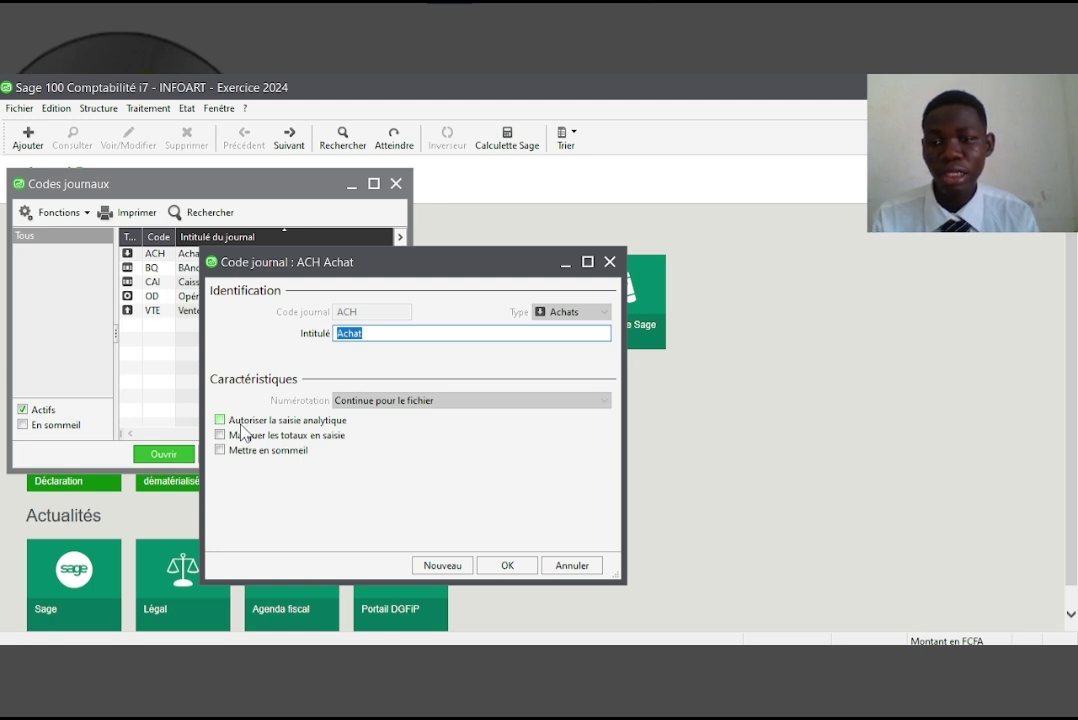
left_click(239, 423)
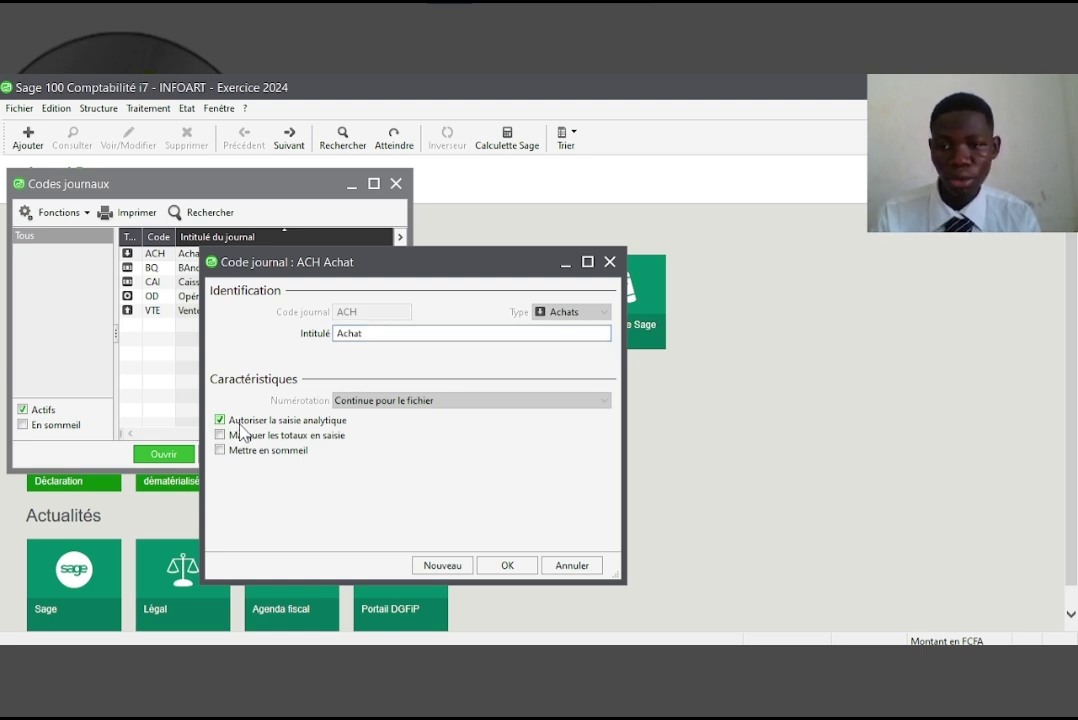